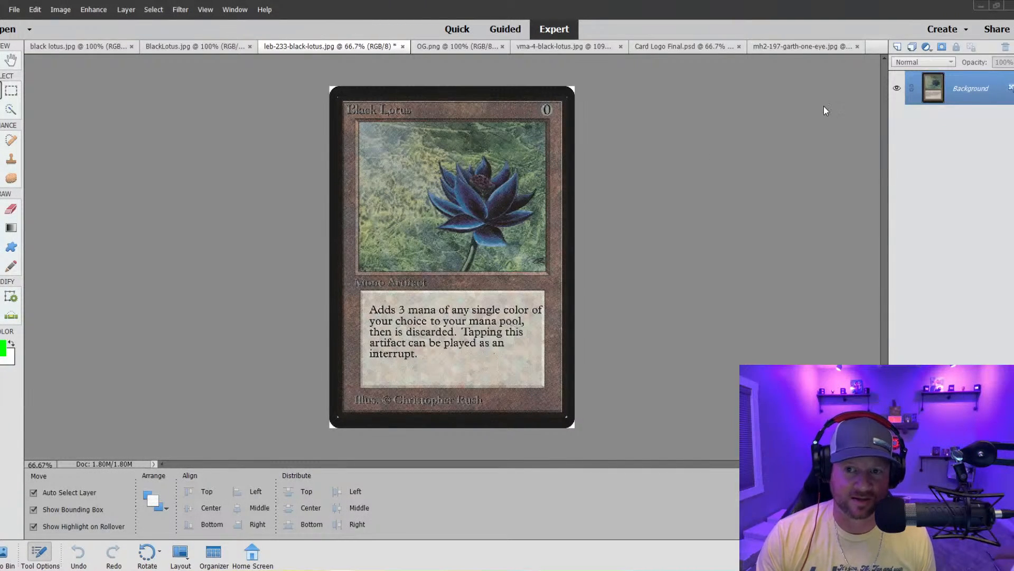
# Look through the open card scans and lotus artwork, including Garth One-Eye, leb-233-black-lotus.jpg and OG.png.
pyautogui.click(546, 48)
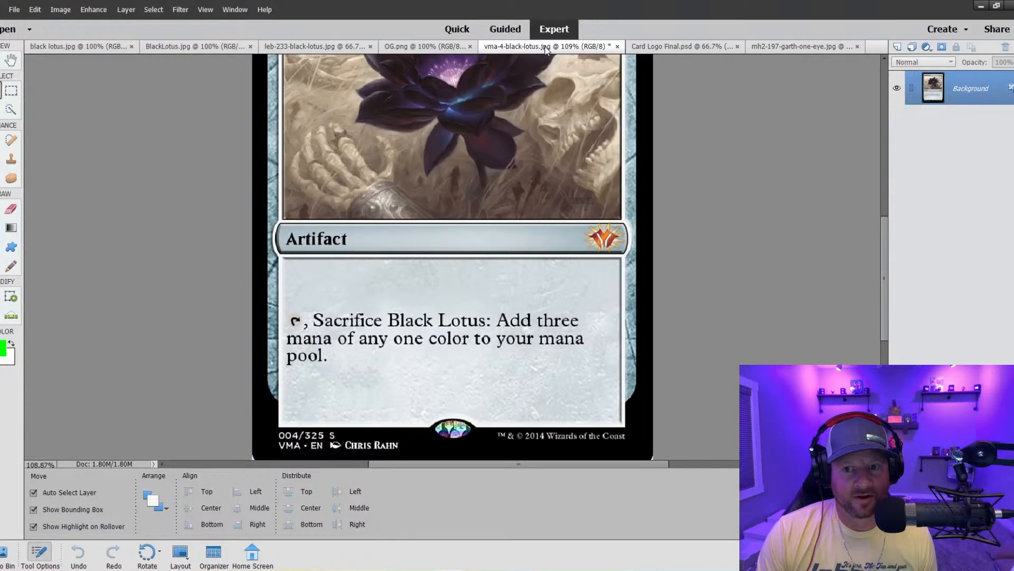
pyautogui.click(682, 47)
pyautogui.click(769, 48)
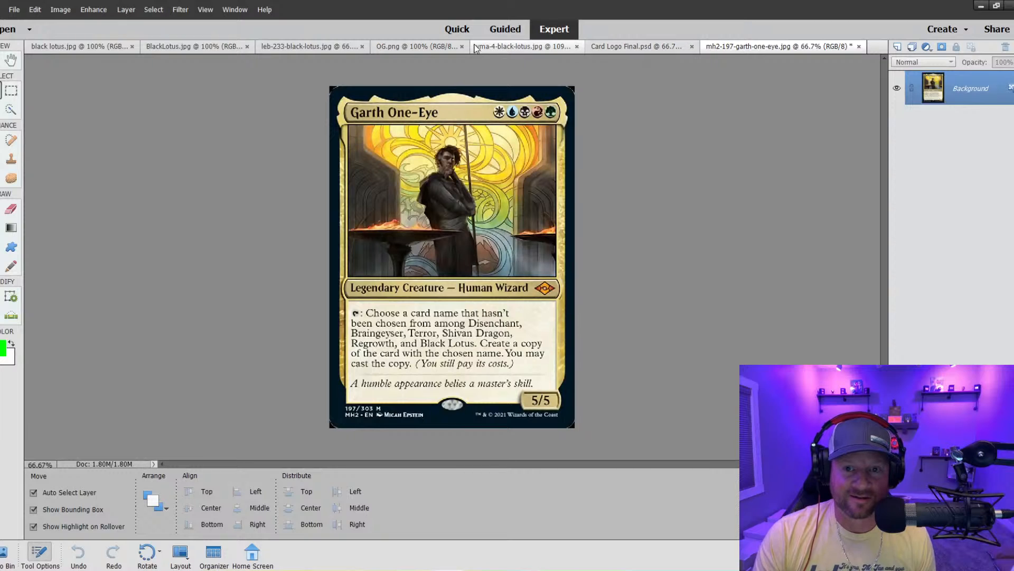
pyautogui.click(327, 46)
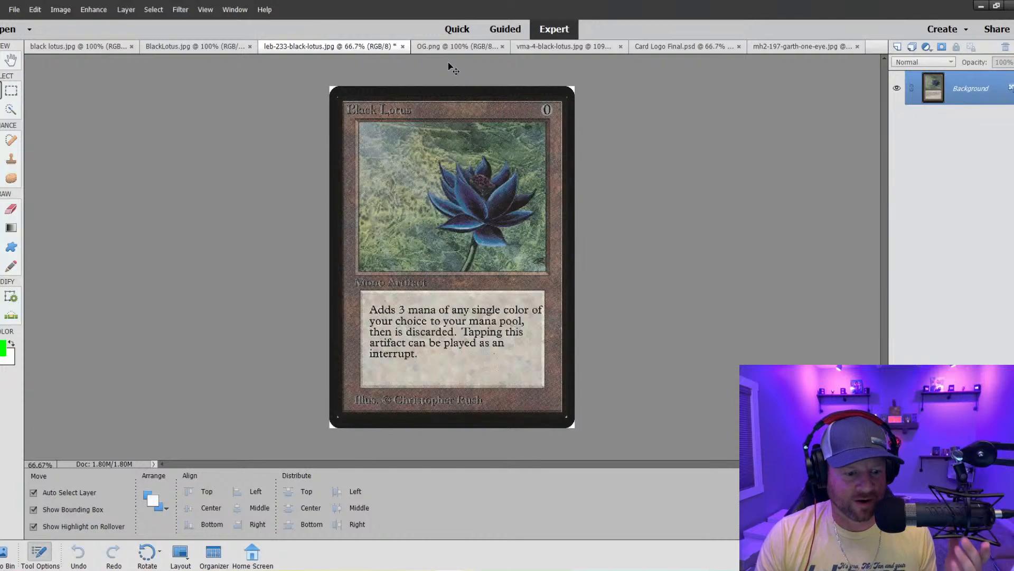
pyautogui.click(438, 52)
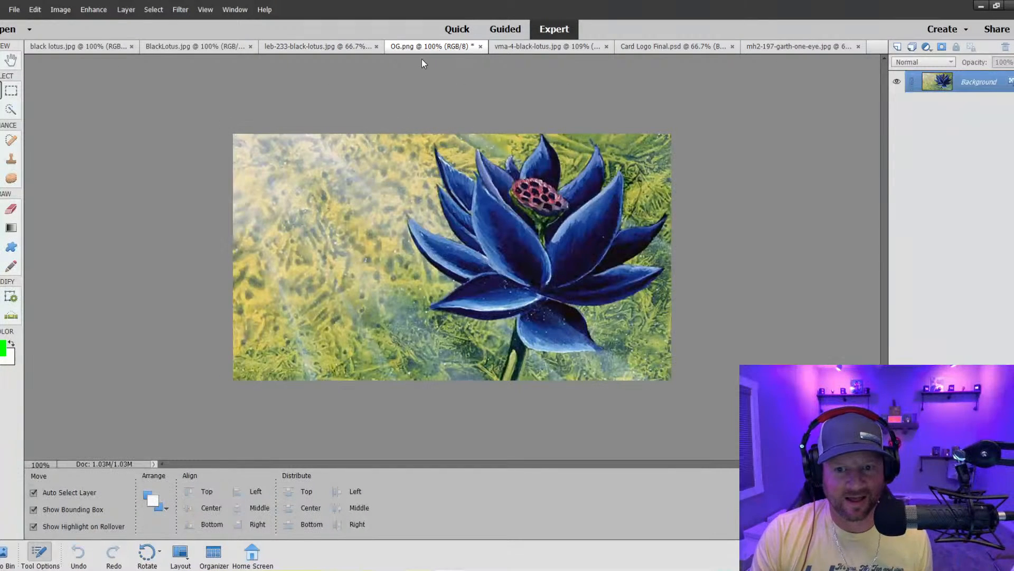
pyautogui.click(334, 46)
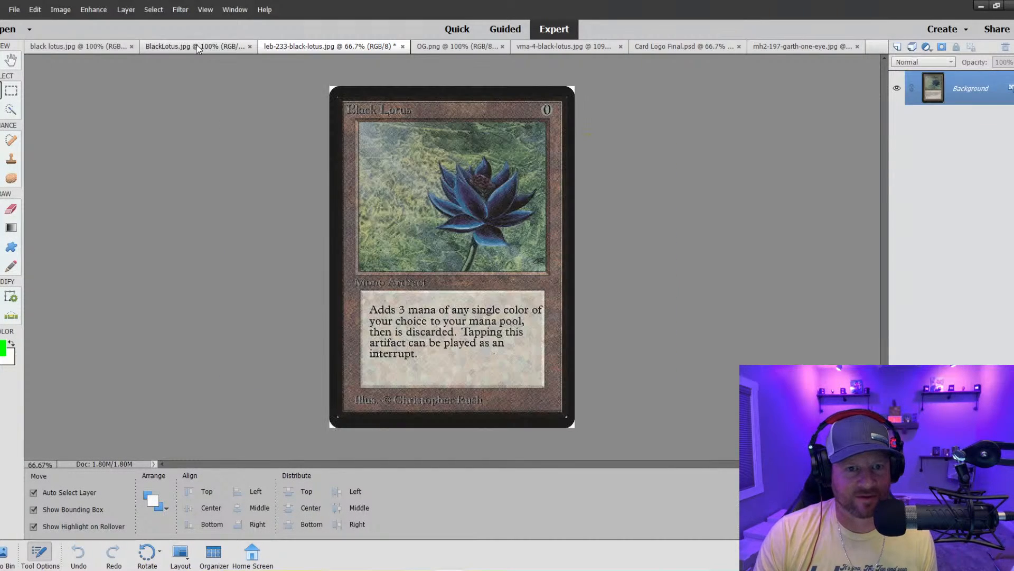
pyautogui.click(196, 45)
# Select the rules text box on the vma-4-black-lotus.jpg card with the Quick Selection tool.
pyautogui.click(544, 47)
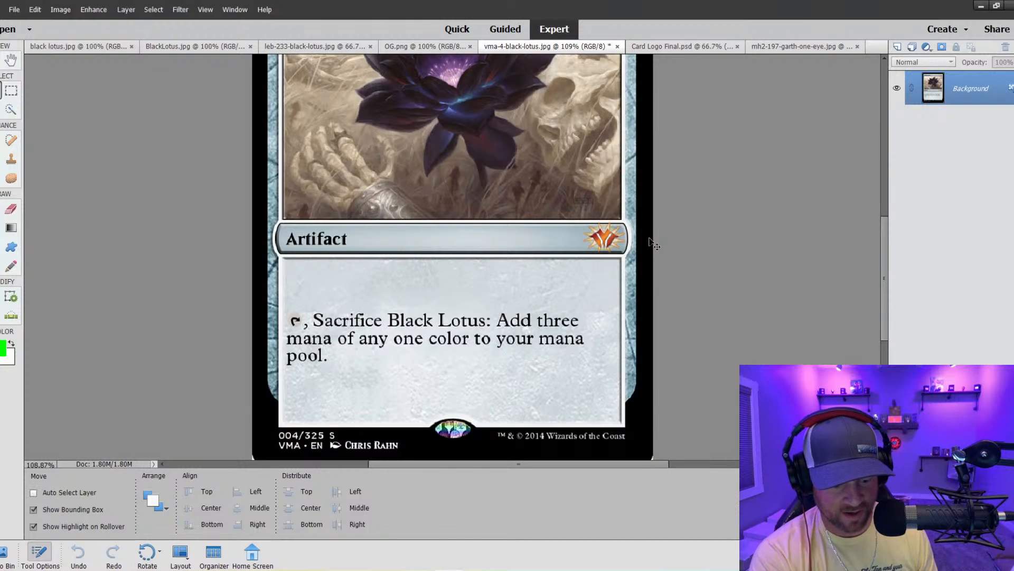
pyautogui.hotkey('ctrl', '-')
pyautogui.hotkey('ctrl', '-')
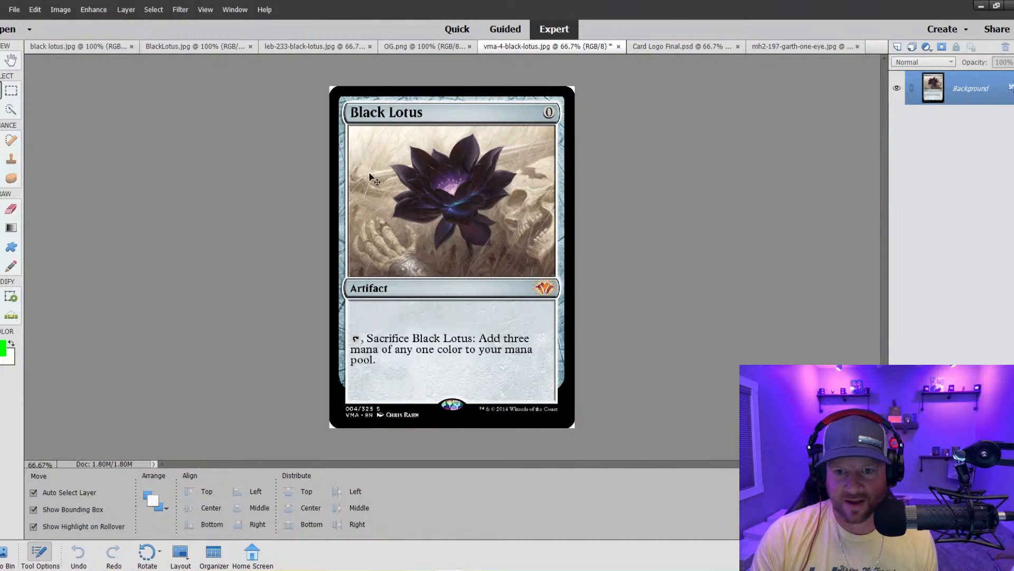
pyautogui.click(11, 109)
pyautogui.moveTo(420, 333)
pyautogui.mouseDown()
pyautogui.moveTo(391, 326)
pyautogui.moveTo(507, 329)
pyautogui.moveTo(515, 346)
pyautogui.moveTo(505, 359)
pyautogui.moveTo(390, 355)
pyautogui.mouseUp()
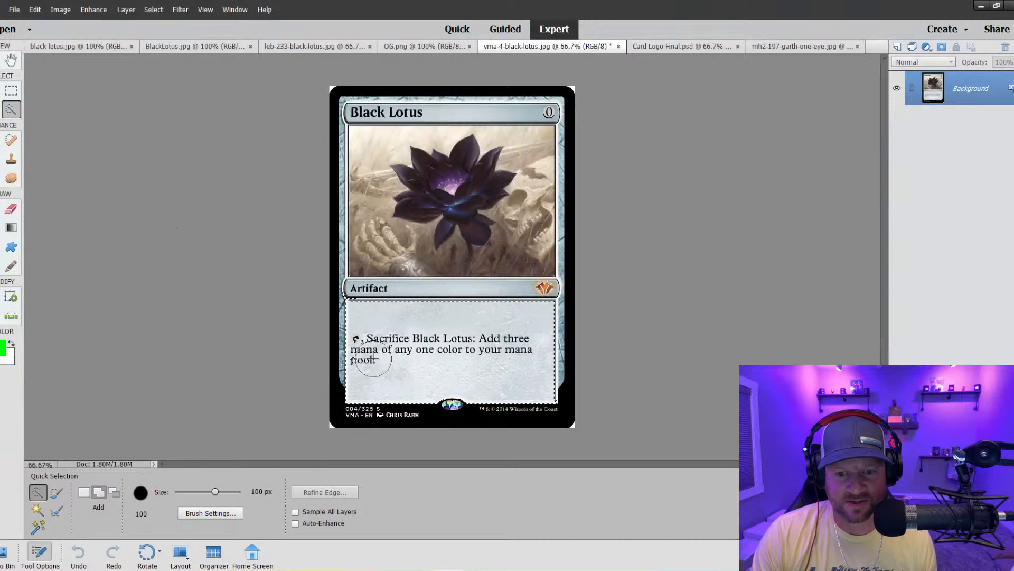
# Reduce the Quick Selection brush to 35 px and add the Artifact type bar and the Black Lotus title bar to the selection.
pyautogui.press('[')
pyautogui.press('[')
pyautogui.press('[')
pyautogui.press('[')
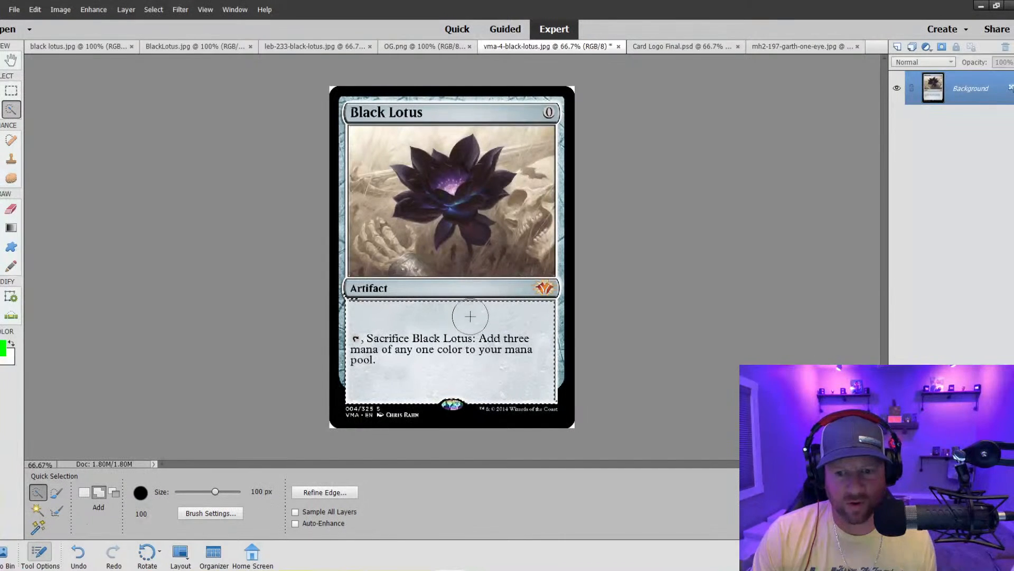
pyautogui.press('[')
pyautogui.press('[')
pyautogui.press('[')
pyautogui.press('[')
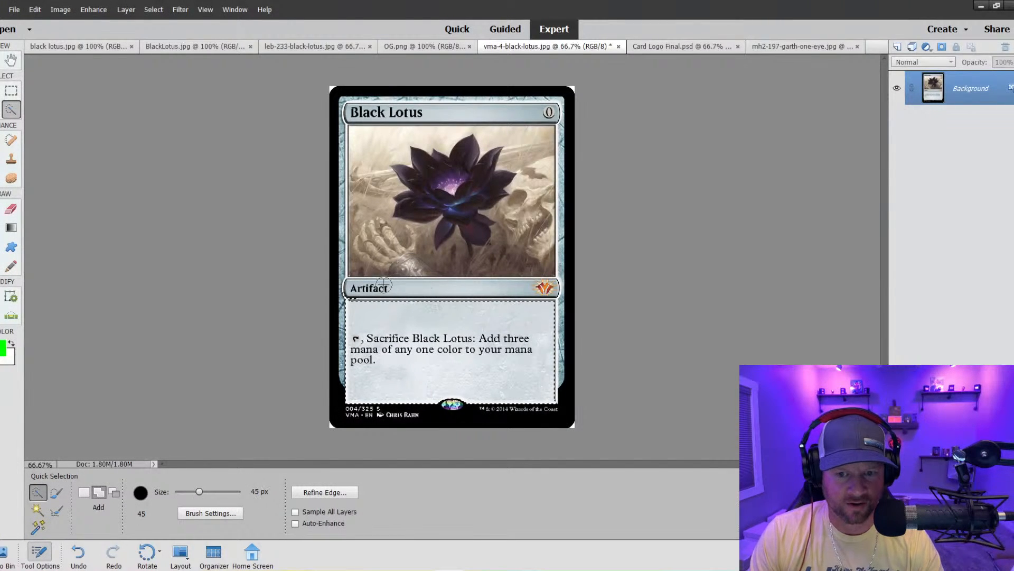
pyautogui.moveTo(356, 287); pyautogui.dragTo(405, 289)
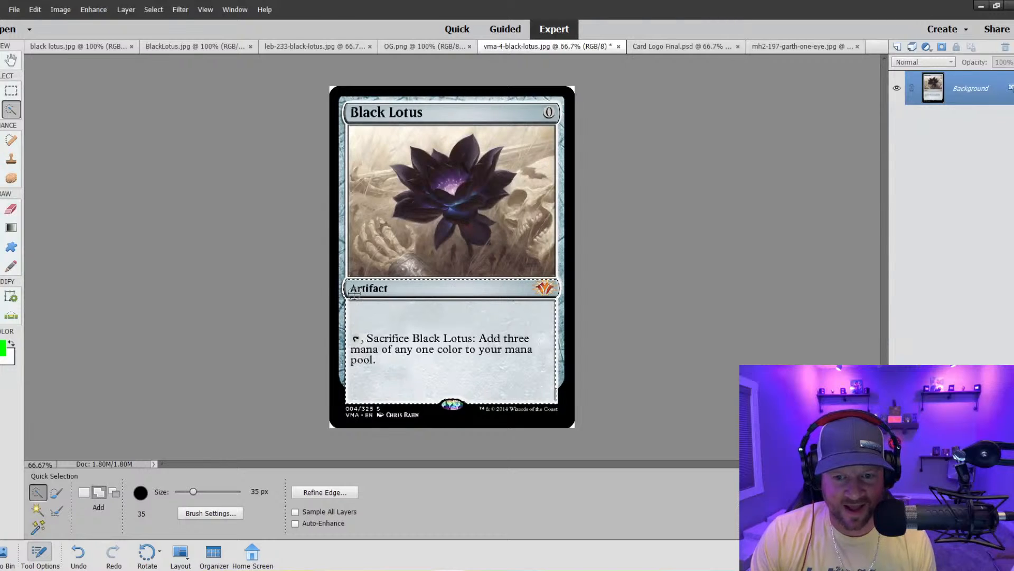
pyautogui.moveTo(465, 119); pyautogui.dragTo(526, 113)
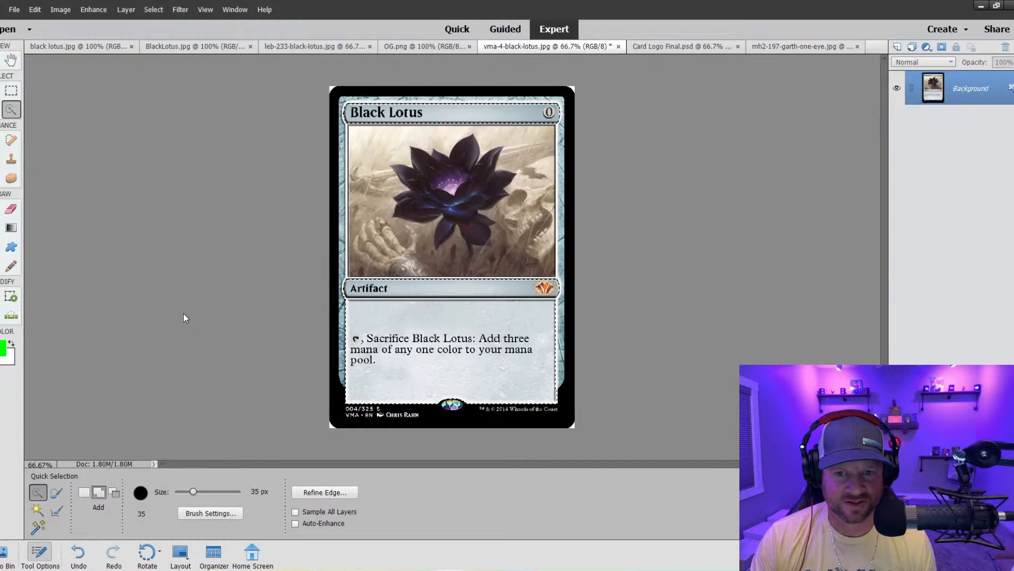
# Compare the painted version in black lotus.jpg with the original artwork in BlackLotus.jpg.
pyautogui.click(92, 46)
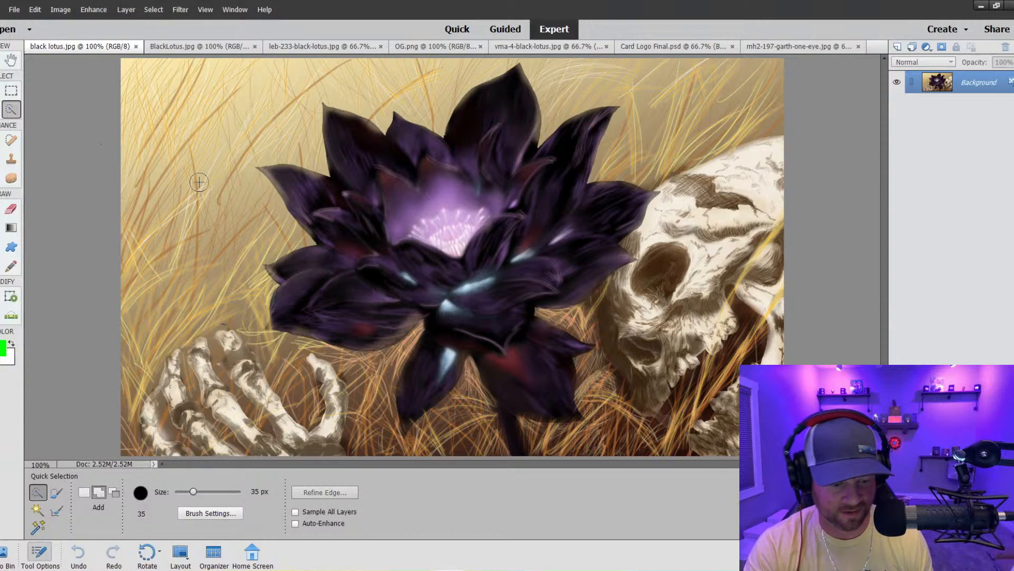
pyautogui.hotkey('ctrl', '-')
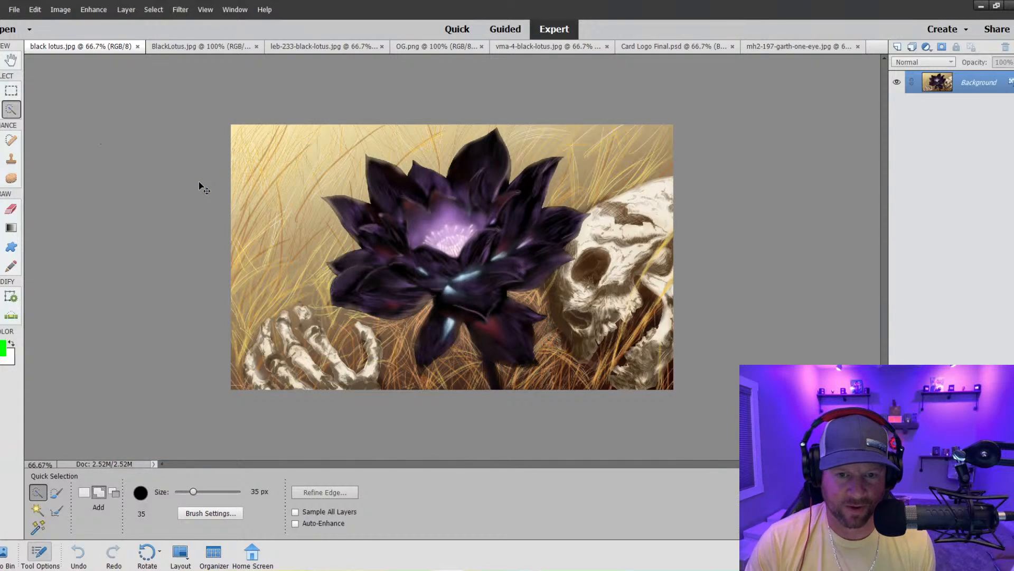
pyautogui.click(195, 47)
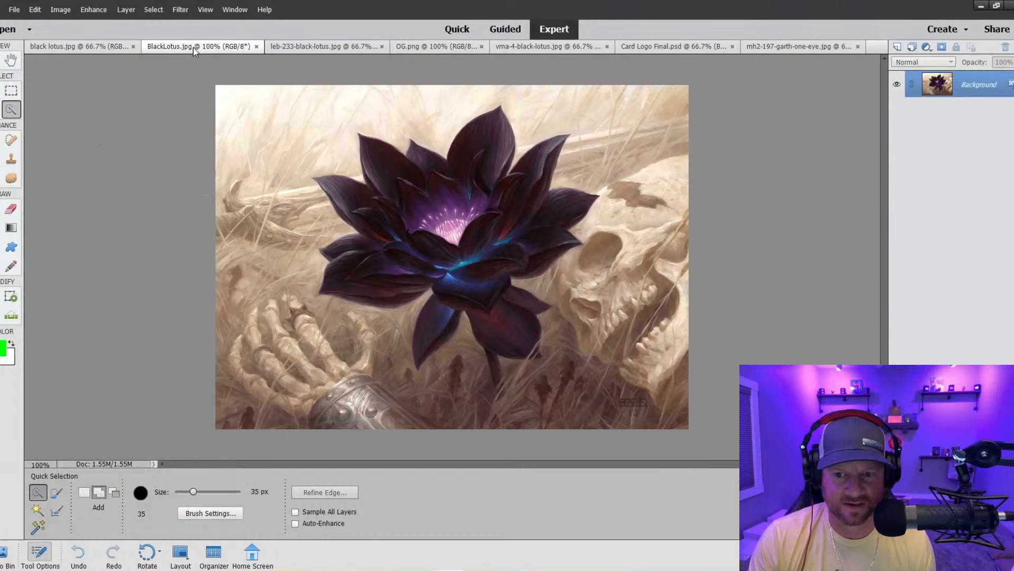
pyautogui.click(80, 47)
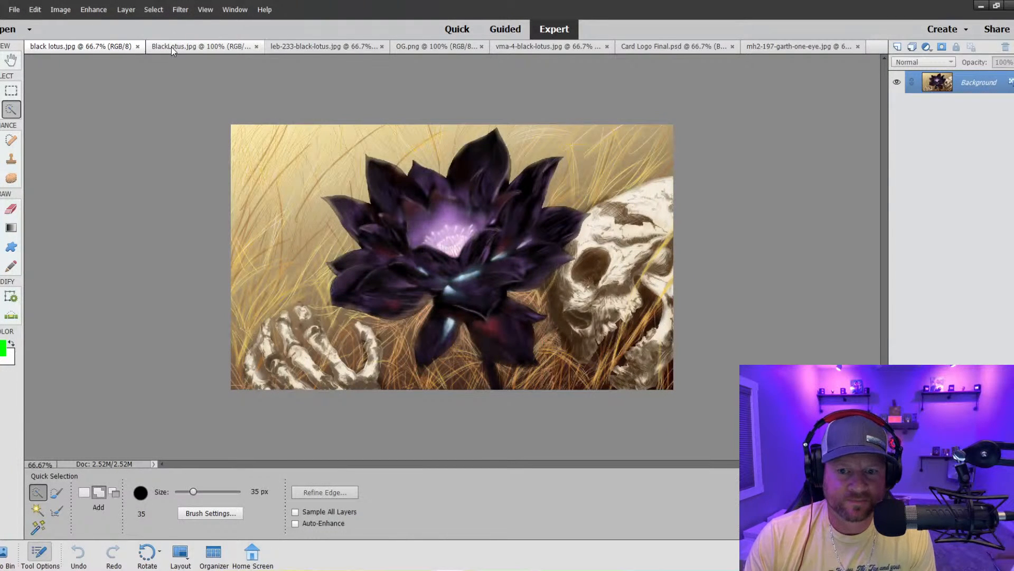
pyautogui.click(171, 46)
pyautogui.click(95, 46)
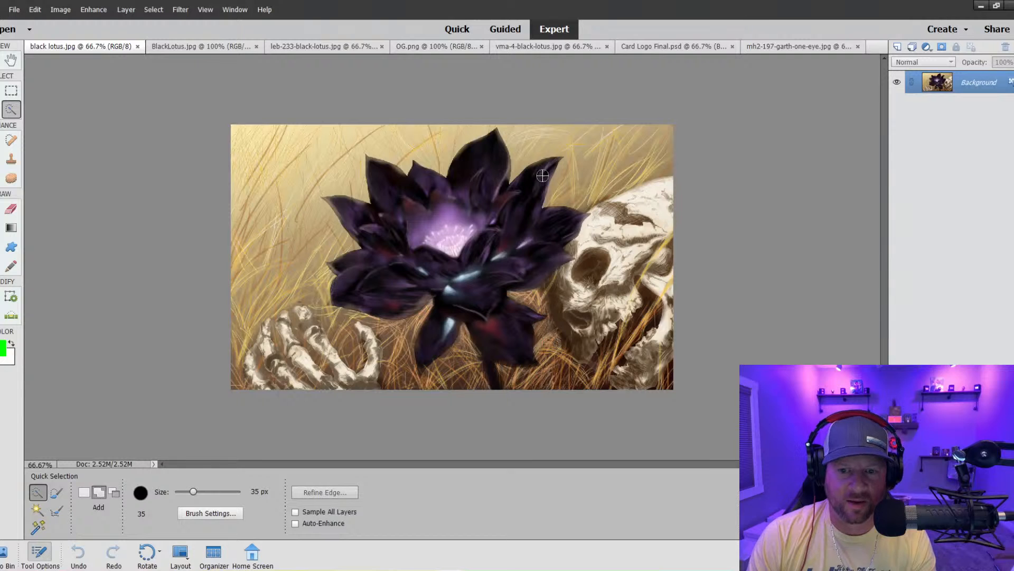
pyautogui.click(206, 46)
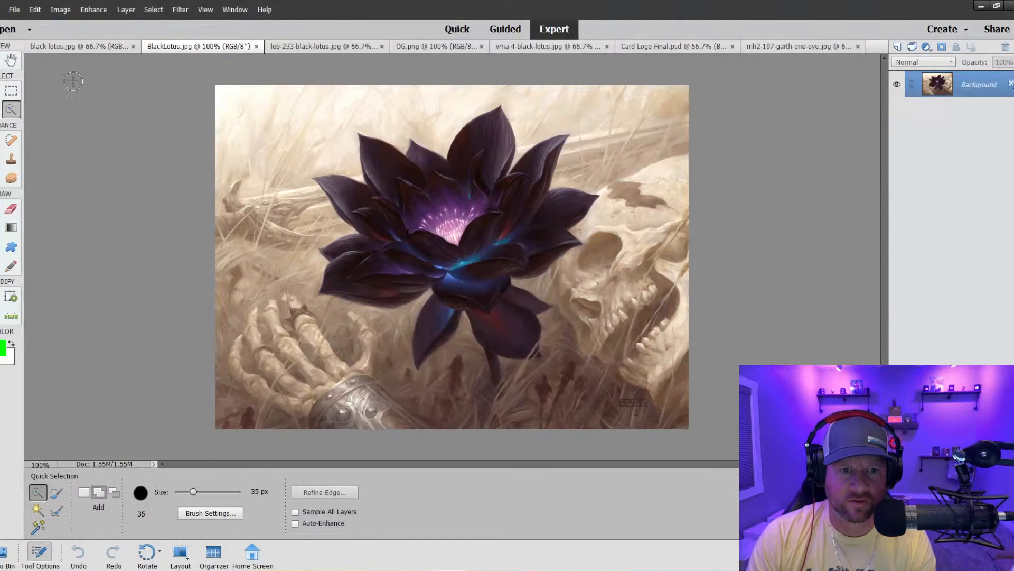
pyautogui.click(84, 46)
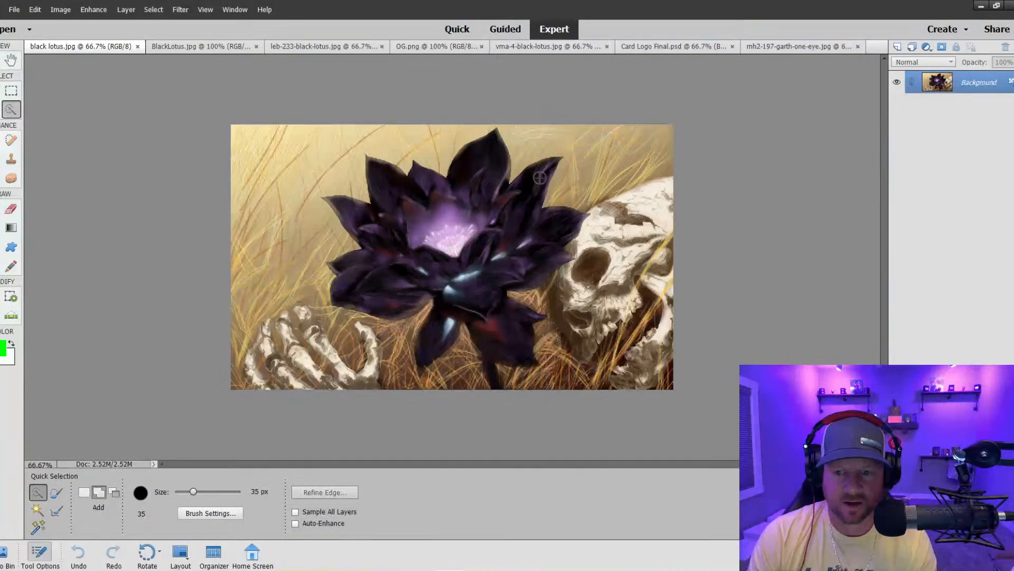
pyautogui.click(217, 48)
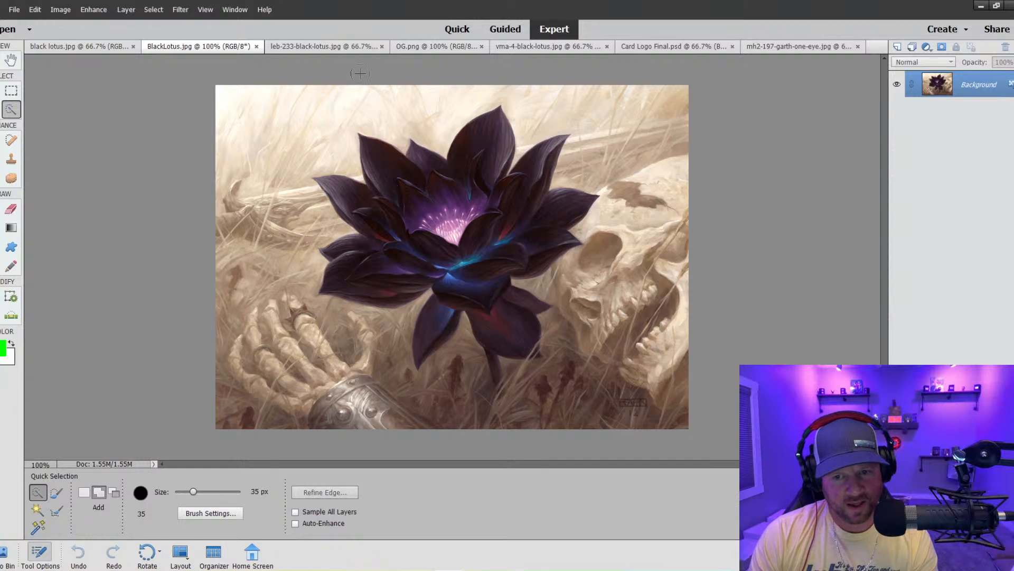
pyautogui.click(80, 47)
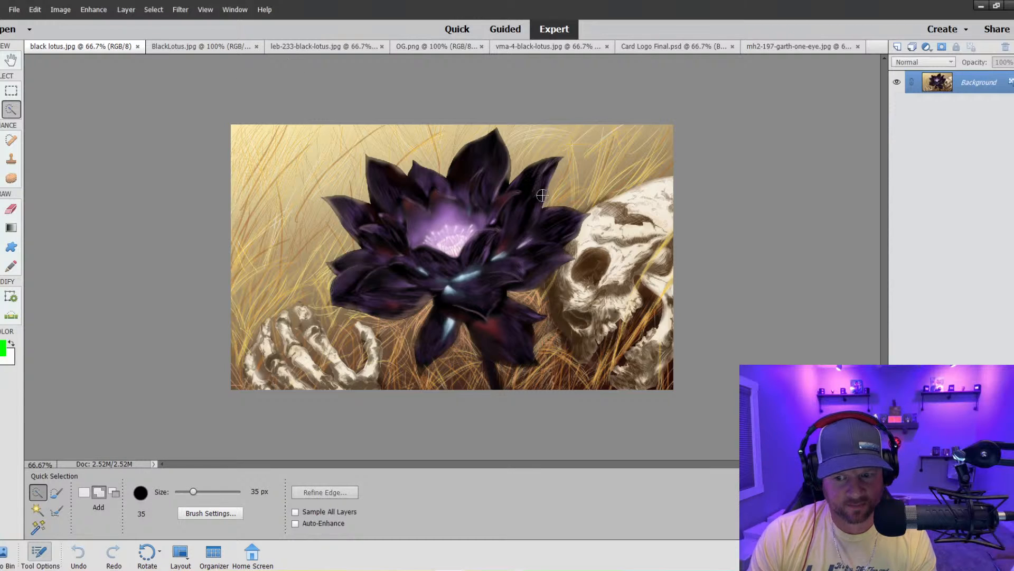
# Paste the copied card bars and text box into BlackLotus.jpg, scale them to about 67% and place them over the flower.
pyautogui.click(211, 46)
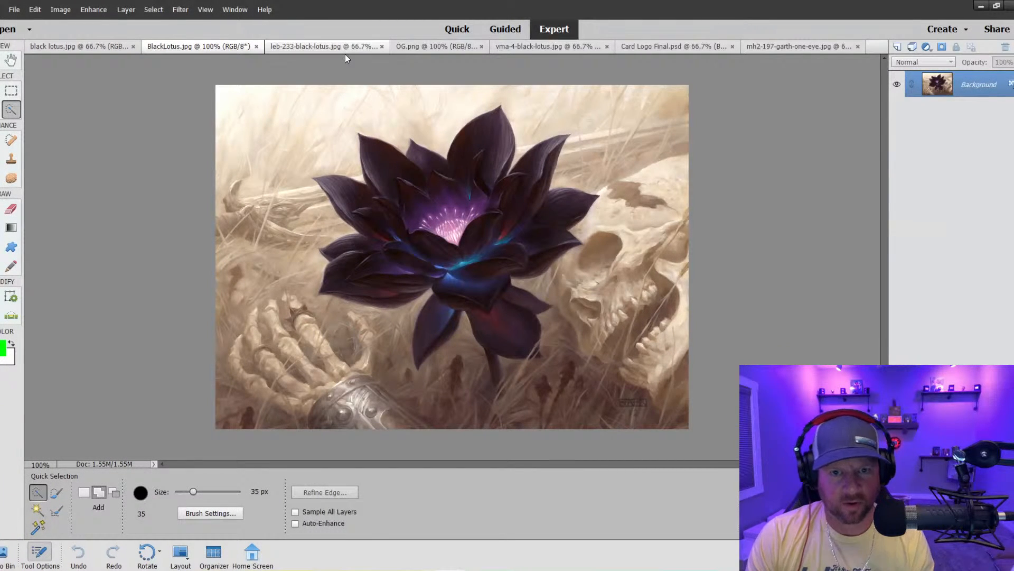
pyautogui.hotkey('ctrl', 'v')
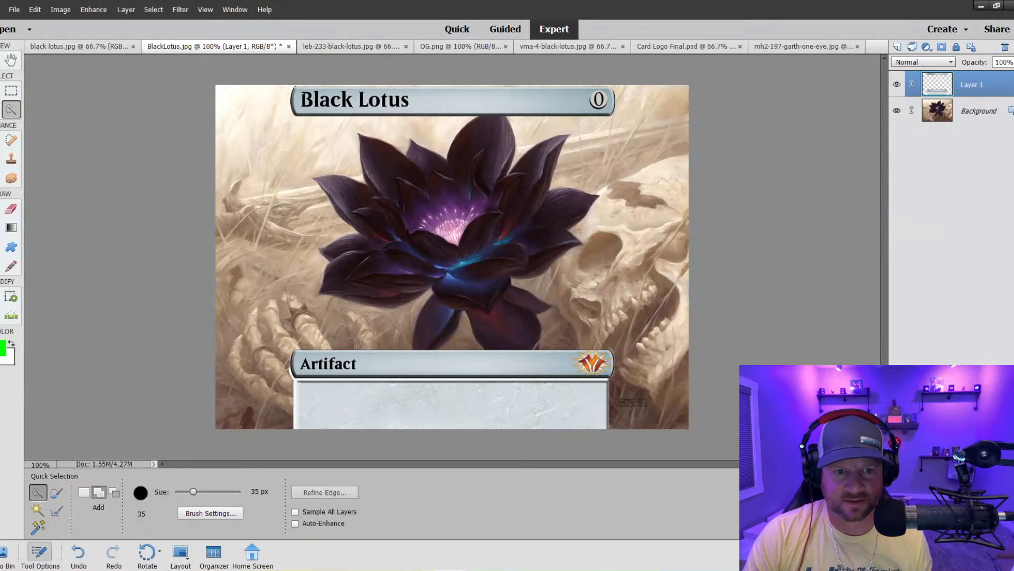
pyautogui.press('v')
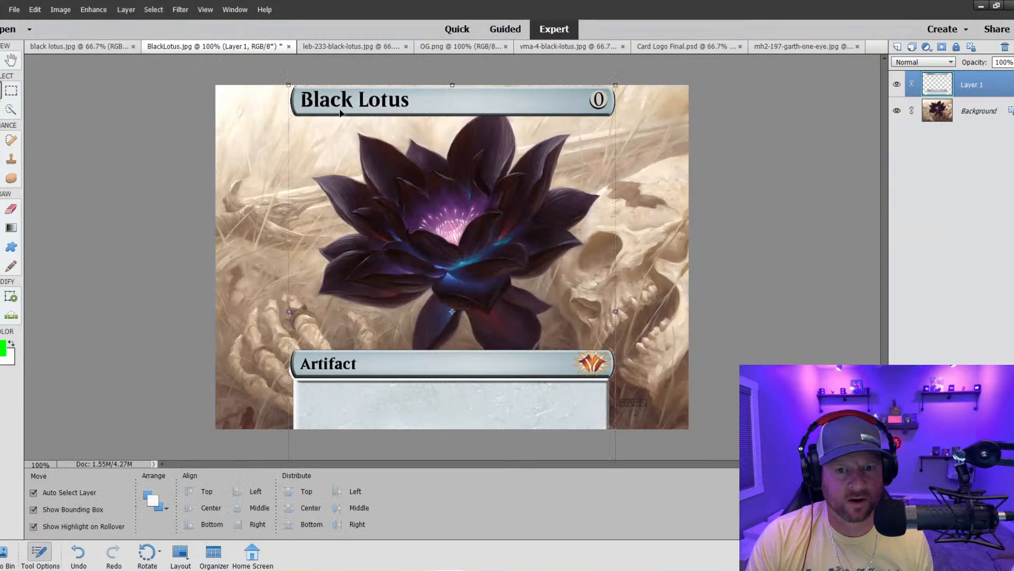
pyautogui.moveTo(290, 86); pyautogui.dragTo(417, 262)
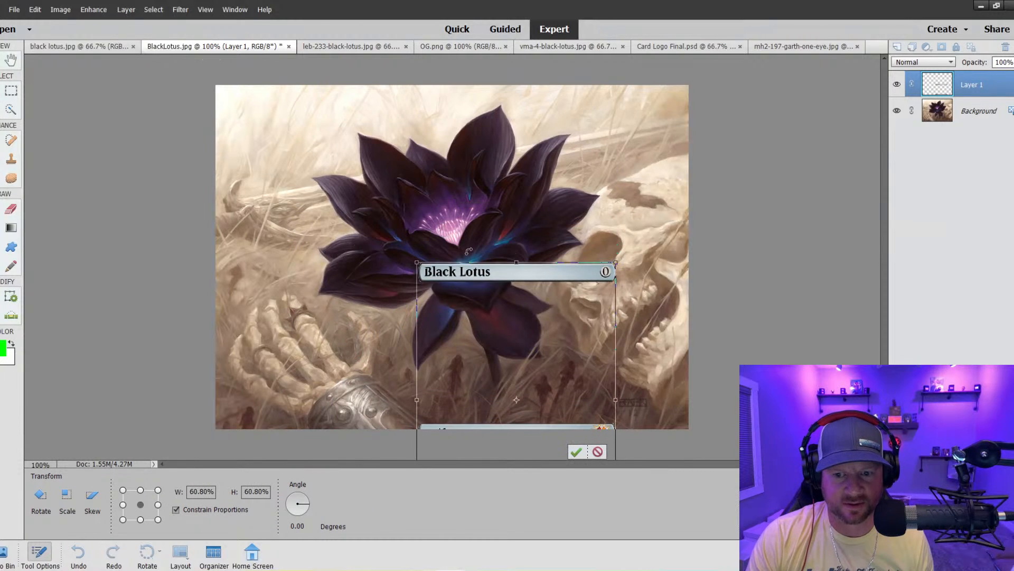
pyautogui.moveTo(484, 276); pyautogui.dragTo(462, 144)
pyautogui.moveTo(394, 128); pyautogui.dragTo(375, 103)
pyautogui.moveTo(541, 348); pyautogui.dragTo(520, 346)
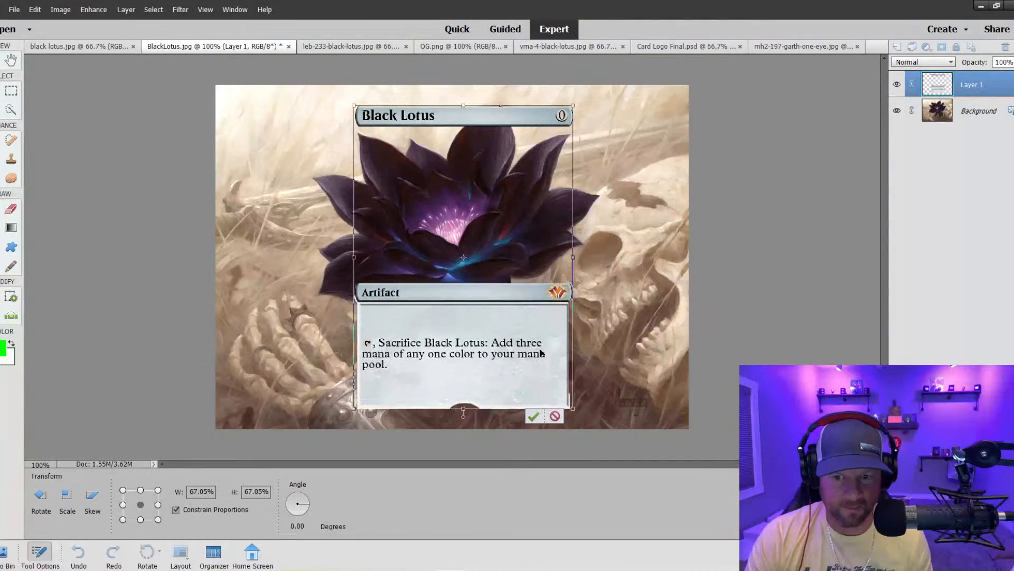
# Scale the pasted card bars to 69.03%, shift them over the right part of the flower and apply the transform.
pyautogui.moveTo(572, 408); pyautogui.dragTo(584, 415)
pyautogui.moveTo(547, 375); pyautogui.dragTo(547, 367)
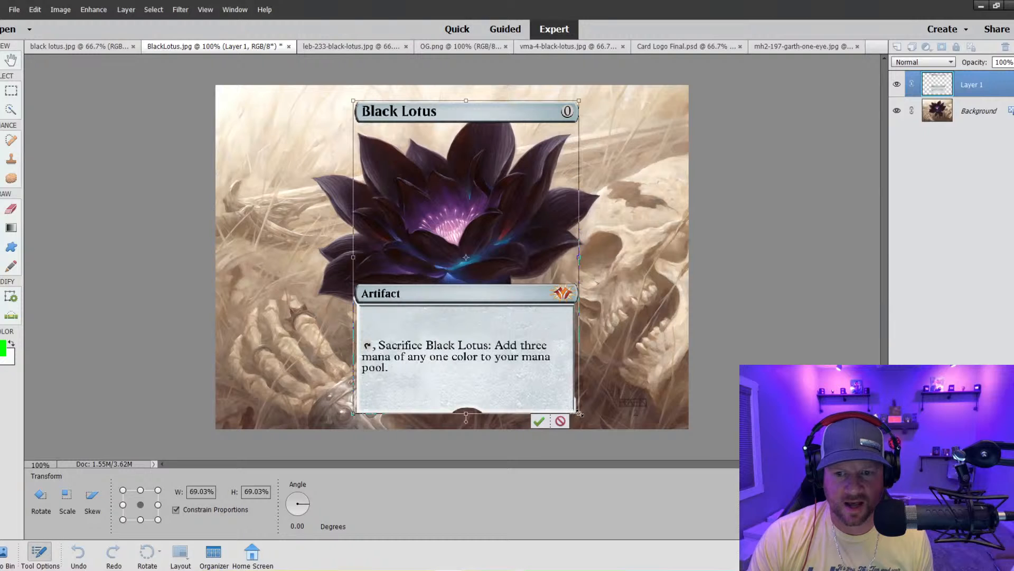
pyautogui.moveTo(545, 385); pyautogui.dragTo(596, 391)
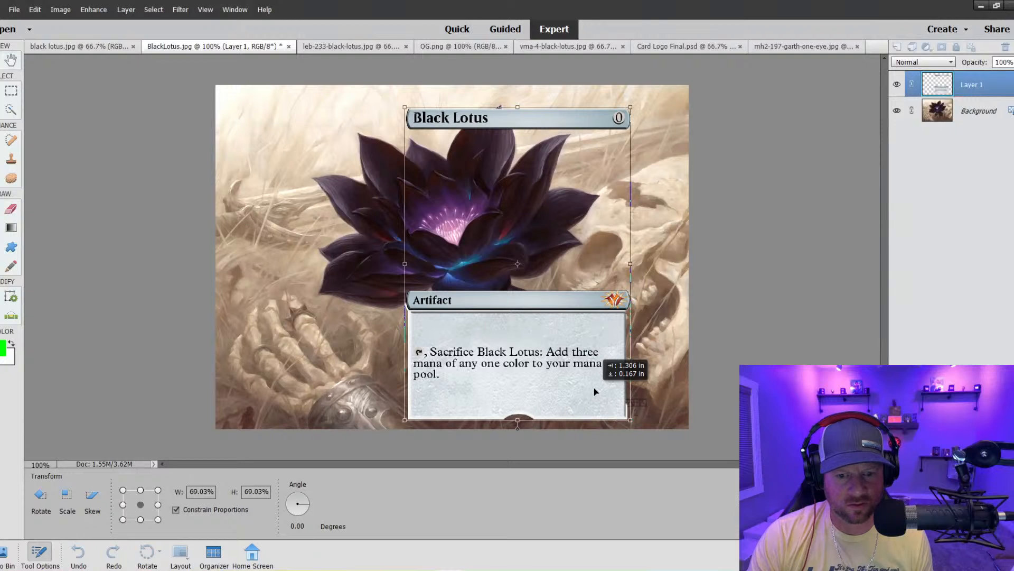
pyautogui.moveTo(594, 389); pyautogui.dragTo(595, 385)
pyautogui.click(591, 421)
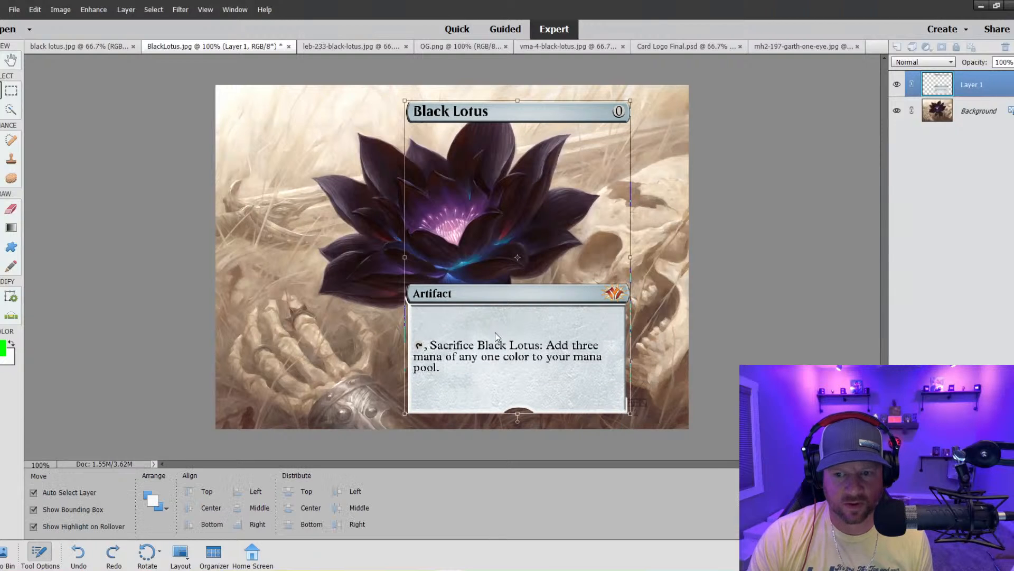
# Paste the card bars and text box into black lotus.jpg, scale them to 80.78% and place them over the flower's right half.
pyautogui.click(79, 46)
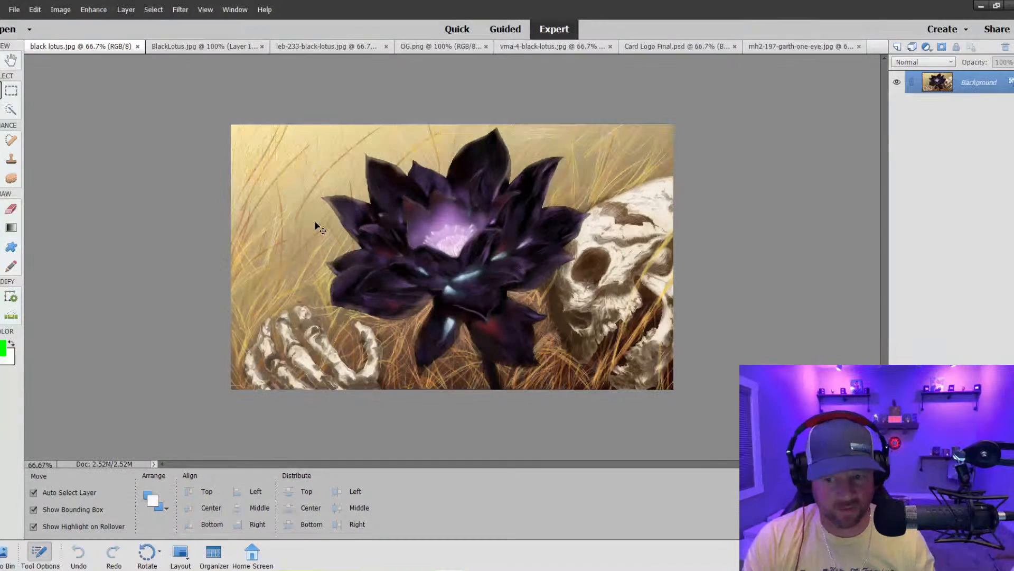
pyautogui.press('ctrl')
pyautogui.hotkey('ctrl', 'v')
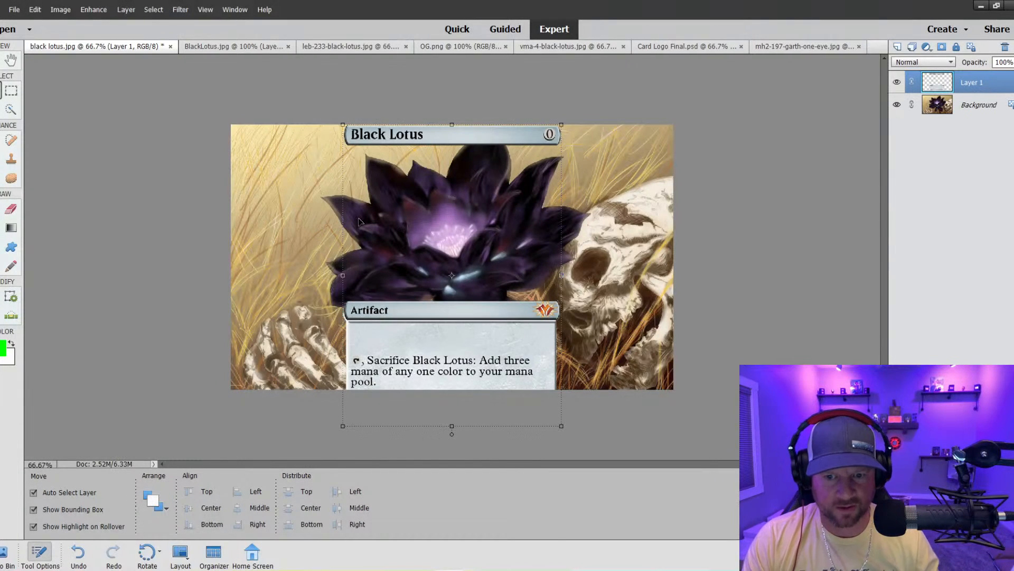
pyautogui.moveTo(342, 123); pyautogui.dragTo(396, 198)
pyautogui.moveTo(494, 359); pyautogui.dragTo(532, 306)
pyautogui.moveTo(434, 142); pyautogui.dragTo(424, 133)
pyautogui.moveTo(599, 372); pyautogui.dragTo(603, 378)
pyautogui.moveTo(562, 336)
pyautogui.mouseDown()
pyautogui.moveTo(533, 336)
pyautogui.moveTo(544, 337)
pyautogui.mouseUp()
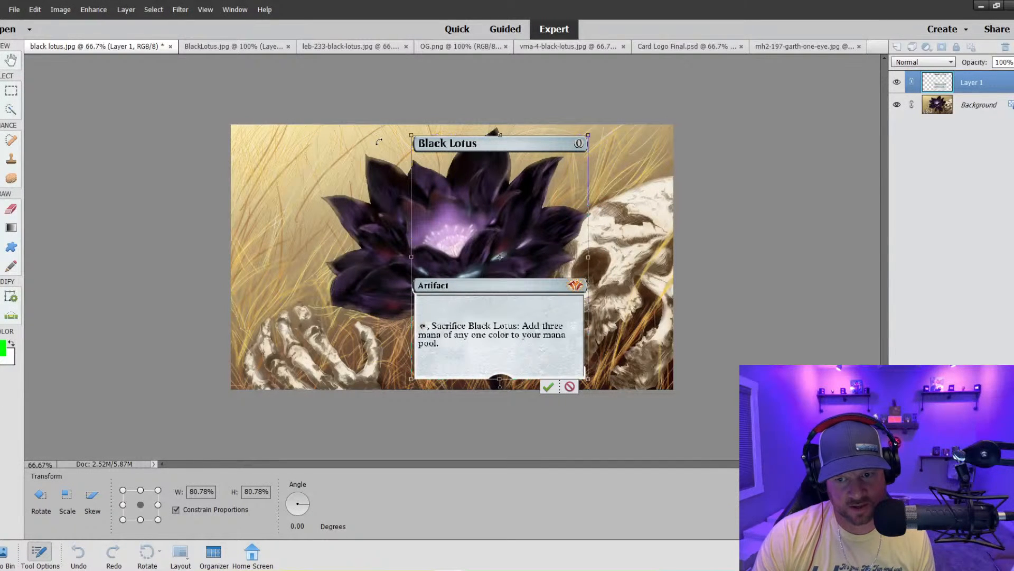
# Lower the pasted card layer's opacity to 63% and nudge the layer slightly left over the flower.
pyautogui.click(1013, 63)
pyautogui.moveTo(1013, 75); pyautogui.dragTo(1004, 75)
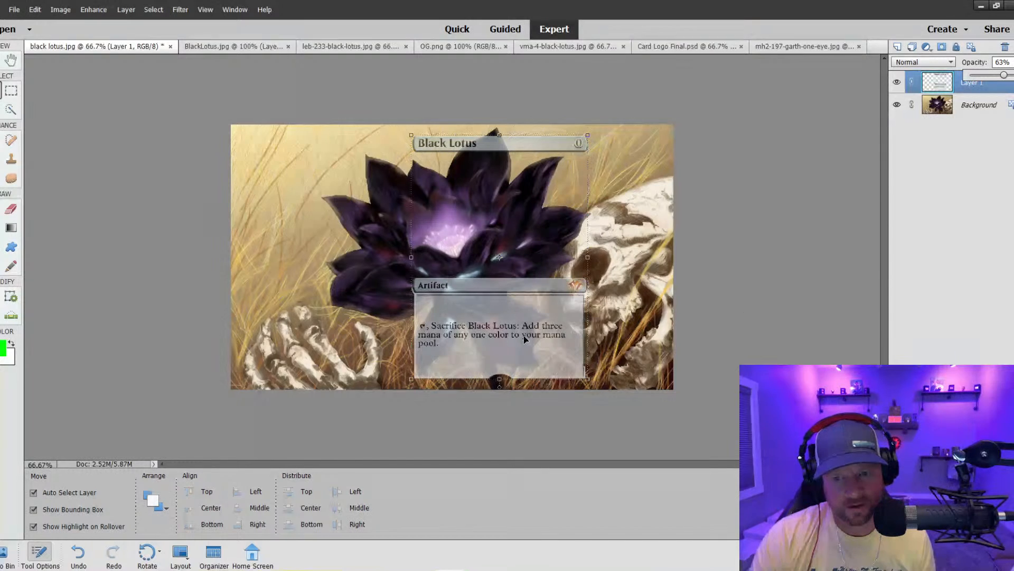
pyautogui.moveTo(471, 285); pyautogui.dragTo(468, 284)
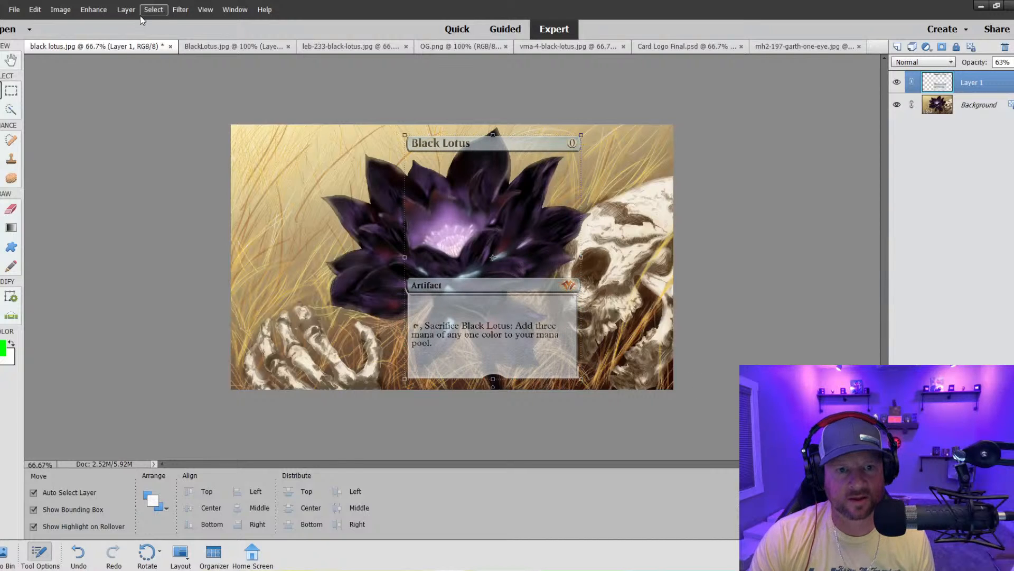
# Crop black lotus.jpg to a portrait frame at full image height around the card bars and text box.
pyautogui.click(60, 9)
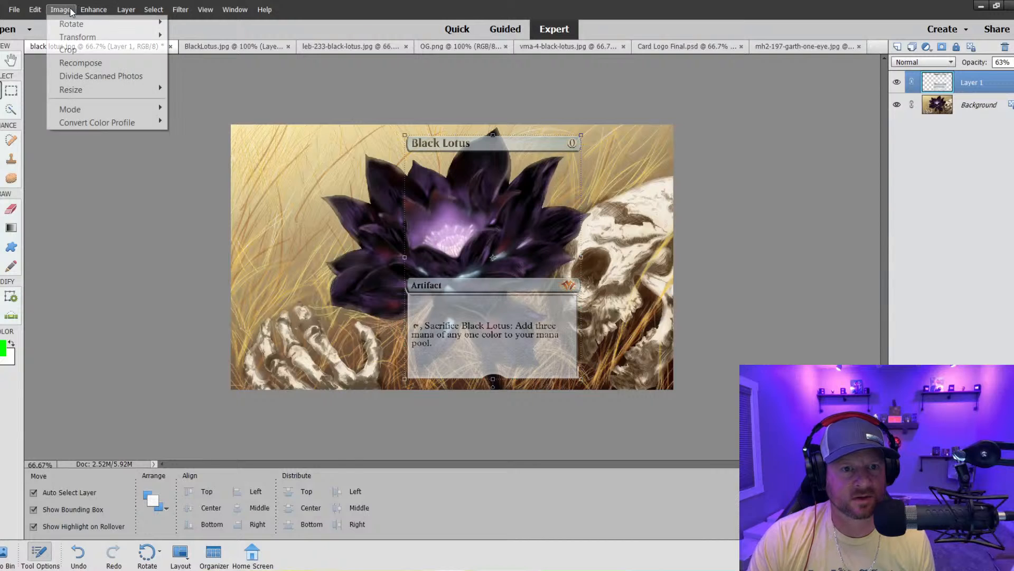
pyautogui.click(74, 48)
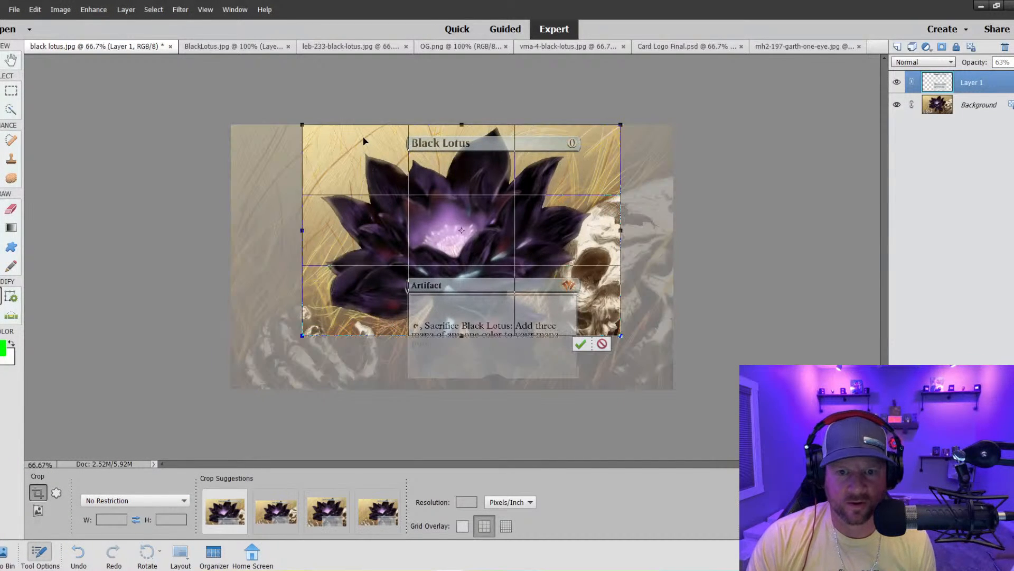
pyautogui.moveTo(305, 233); pyautogui.dragTo(391, 237)
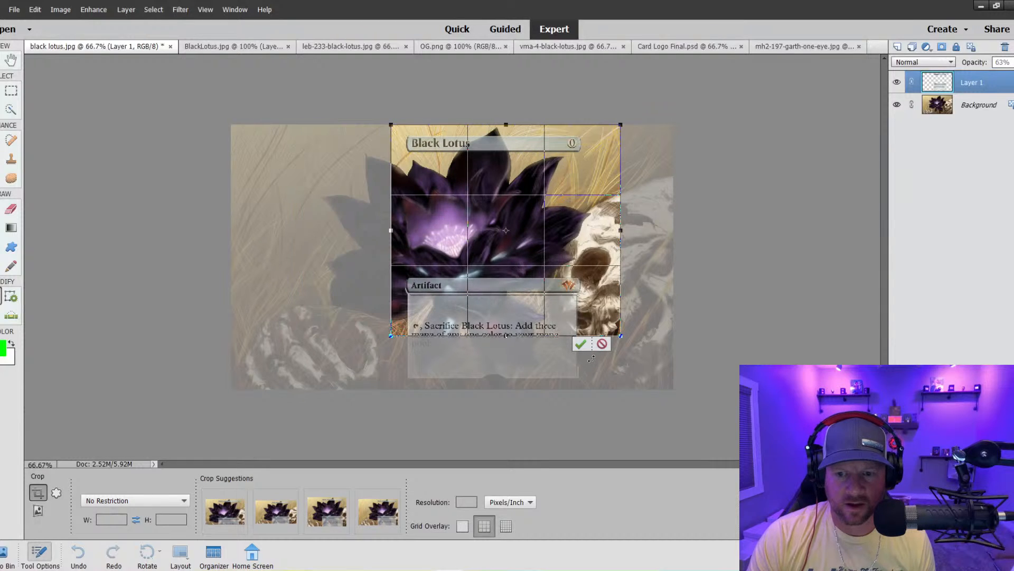
pyautogui.moveTo(506, 337); pyautogui.dragTo(512, 394)
pyautogui.moveTo(619, 256); pyautogui.dragTo(600, 258)
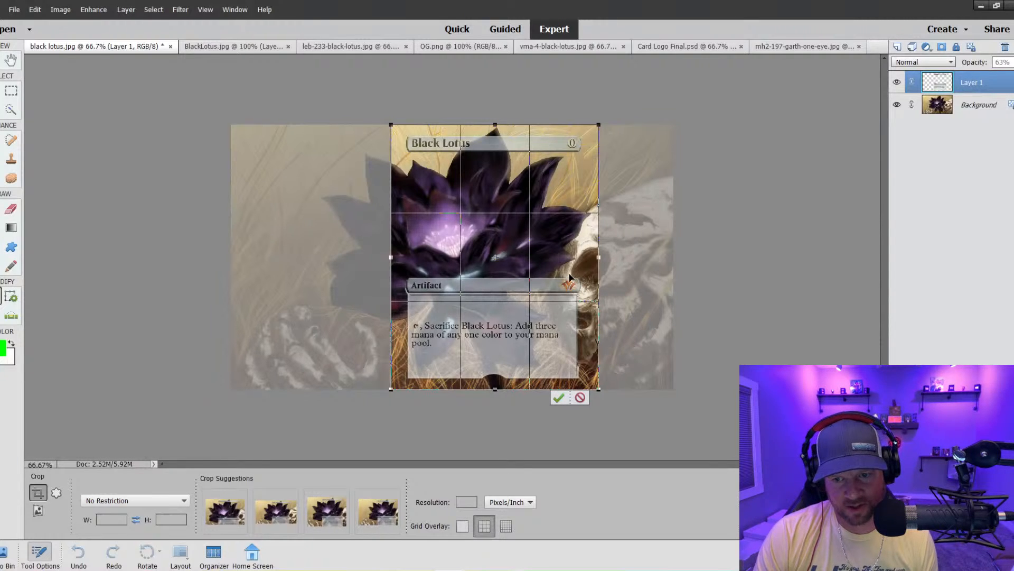
pyautogui.click(556, 397)
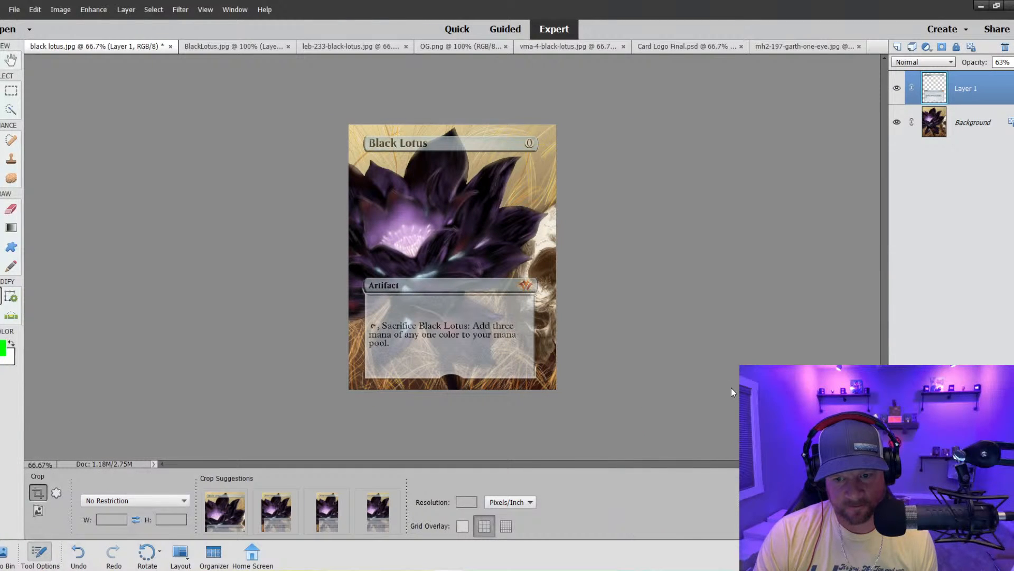
# Nudge the card bars layer slightly right to centre it in the cropped artwork.
pyautogui.click(1, 91)
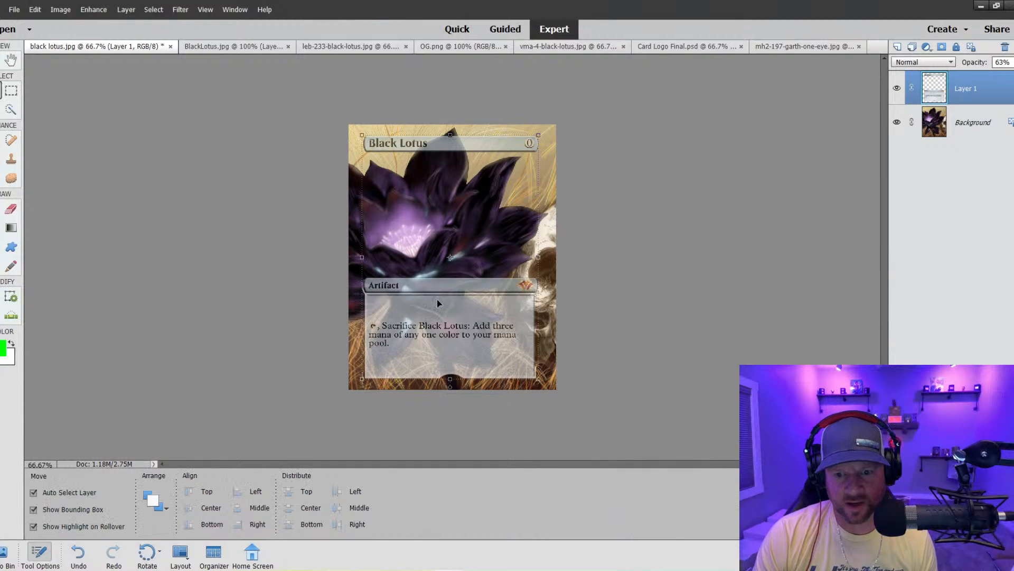
pyautogui.press('Right')
pyautogui.press('Right')
pyautogui.press('Right')
pyautogui.press('Right')
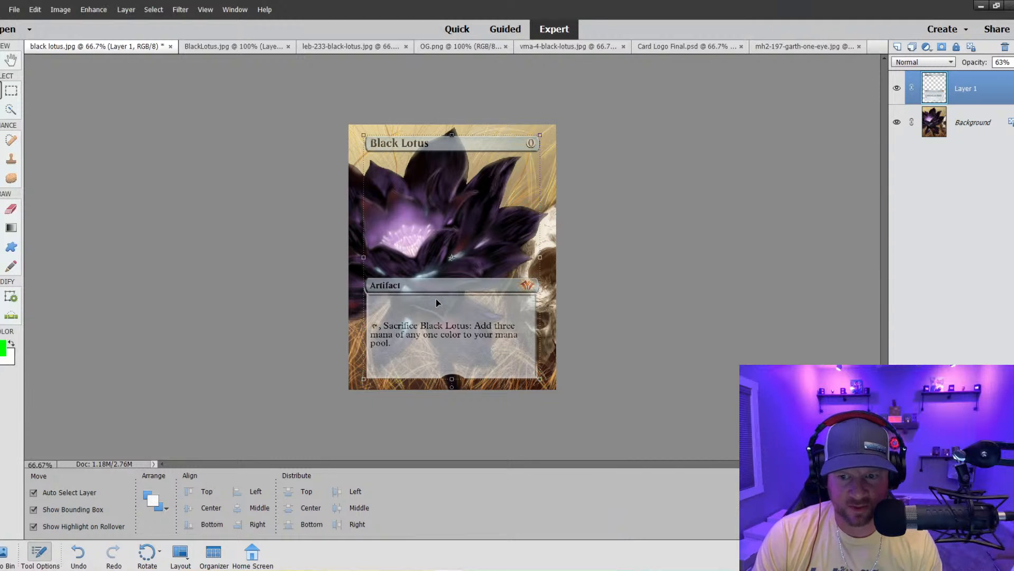
pyautogui.click(680, 265)
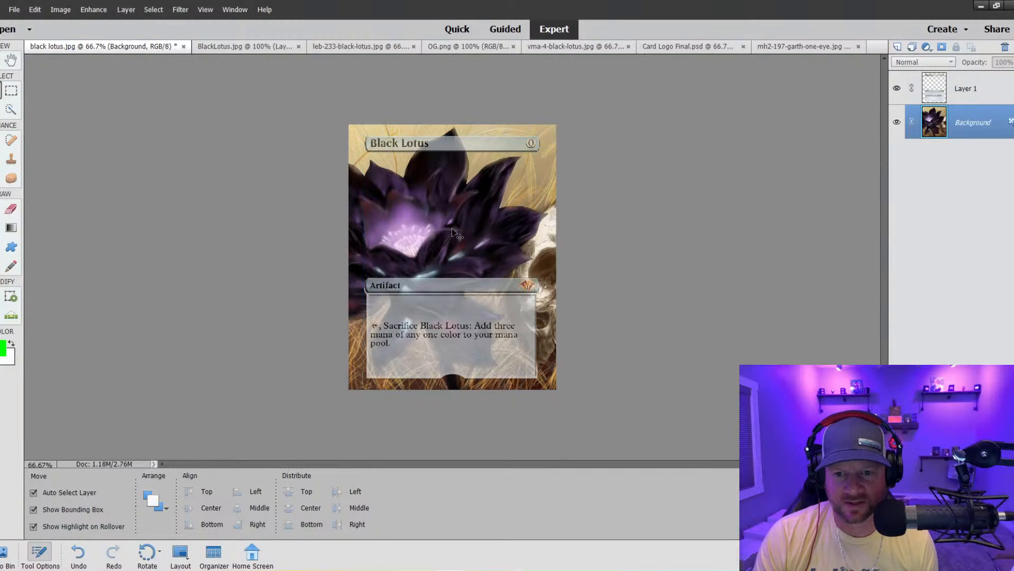
# Undo the layer nudges and the crop in black lotus.jpg.
pyautogui.hotkey('ctrl', 'z')
pyautogui.hotkey('ctrl', 'z')
pyautogui.hotkey('ctrl', 'z')
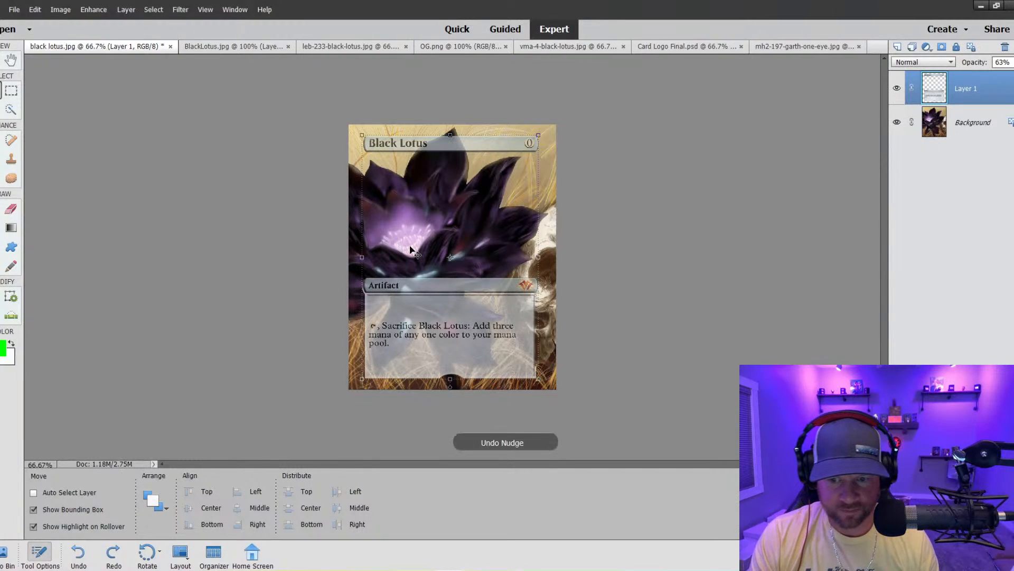
# Move the card layer right toward the skull and crop black lotus.jpg to a full-height portrait frame about 7.9 in wide around it.
pyautogui.moveTo(524, 321); pyautogui.dragTo(558, 324)
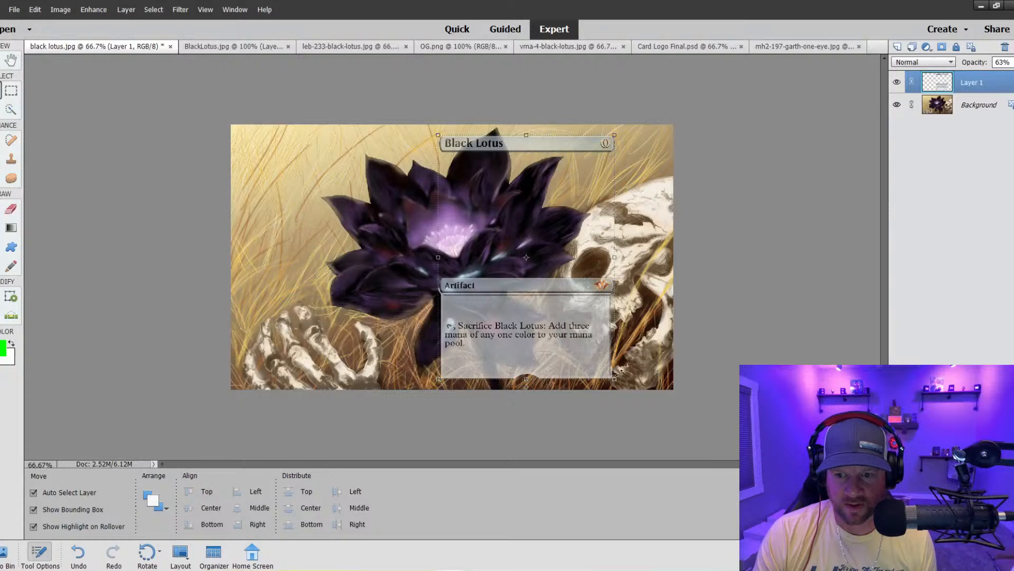
pyautogui.click(61, 9)
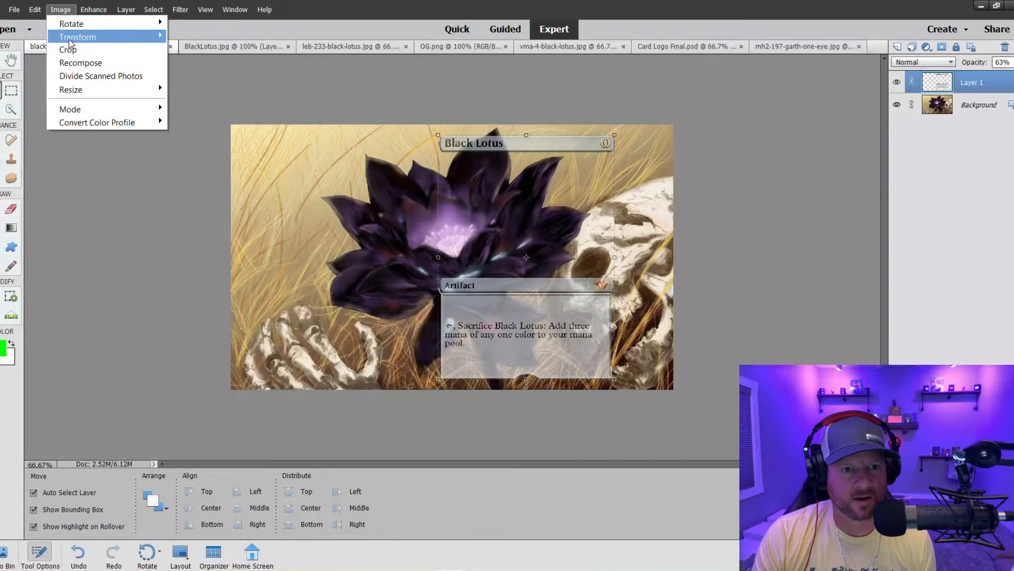
pyautogui.click(67, 49)
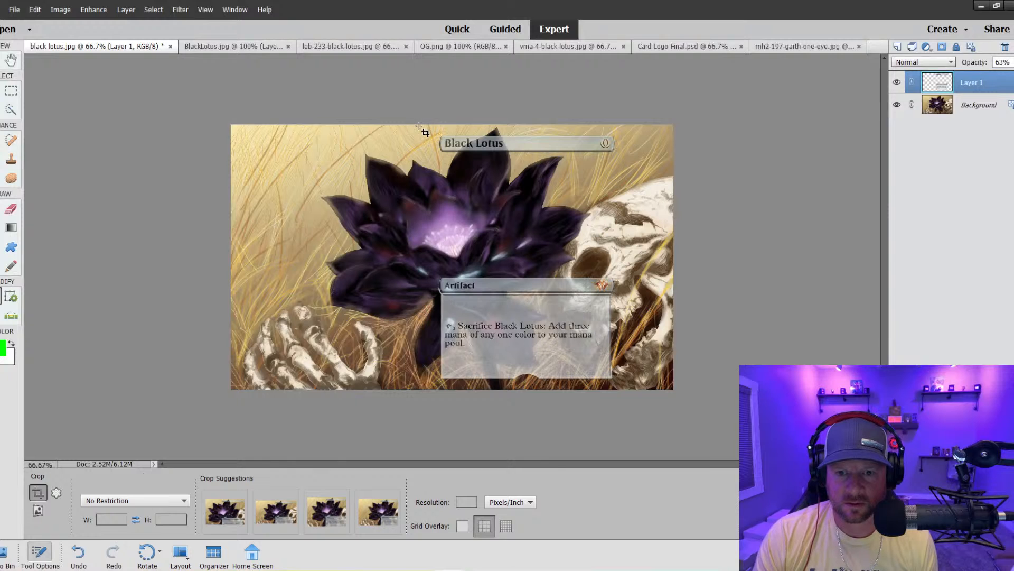
pyautogui.moveTo(426, 132)
pyautogui.mouseDown()
pyautogui.moveTo(527, 232)
pyautogui.moveTo(618, 378)
pyautogui.moveTo(643, 396)
pyautogui.moveTo(630, 389)
pyautogui.mouseUp()
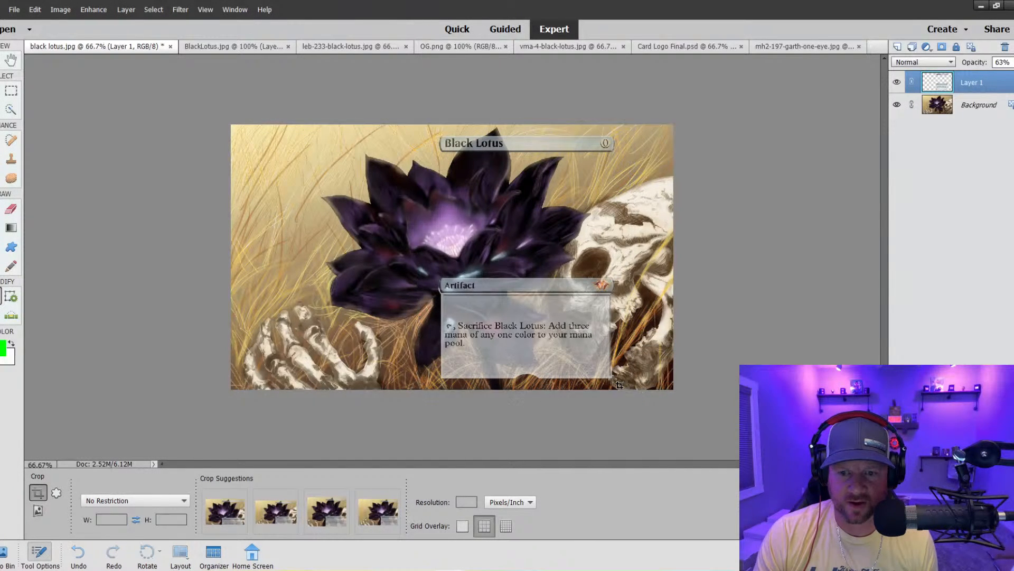
pyautogui.moveTo(421, 256); pyautogui.dragTo(425, 256)
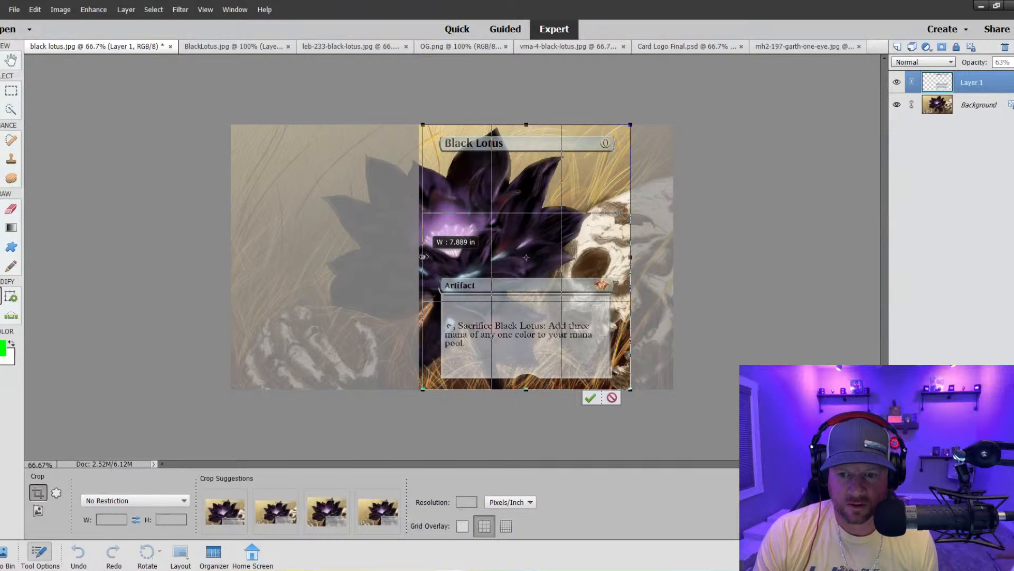
pyautogui.click(590, 398)
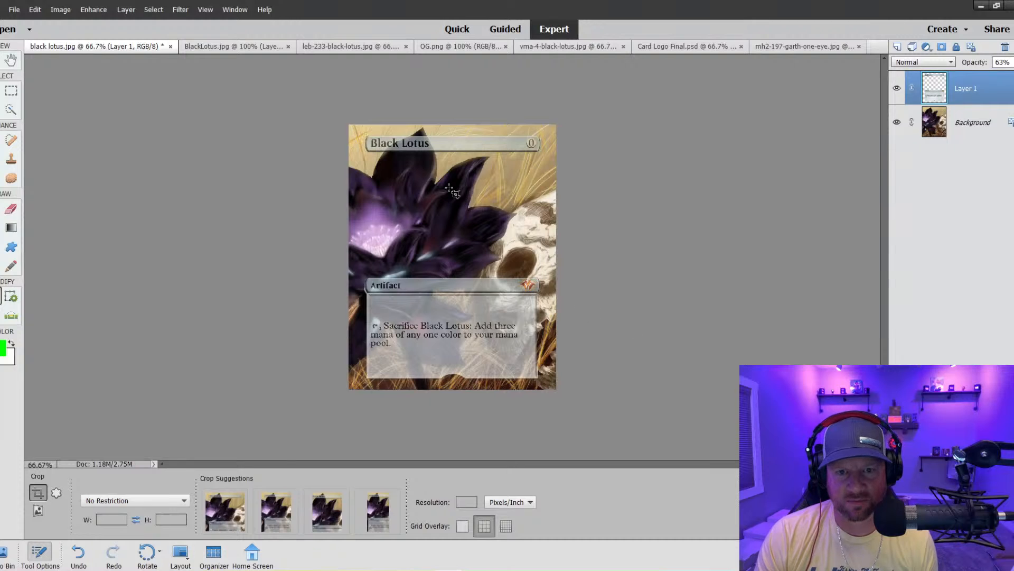
# Compare the cropped black lotus.jpg layout with the OG.png and BlackLotus.jpg artworks.
pyautogui.click(461, 47)
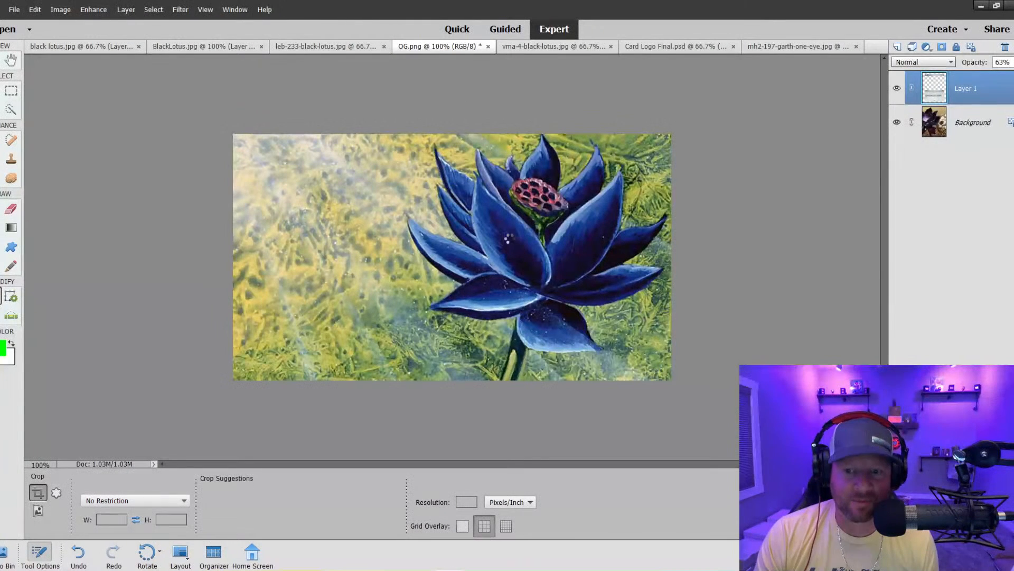
pyautogui.hotkey('ctrl', 'e')
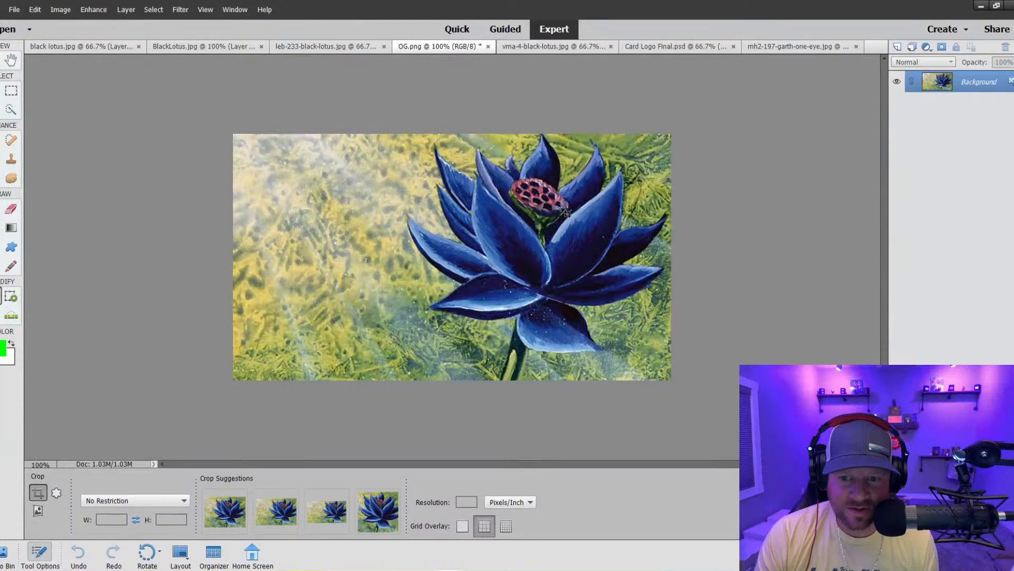
pyautogui.click(323, 46)
pyautogui.click(204, 46)
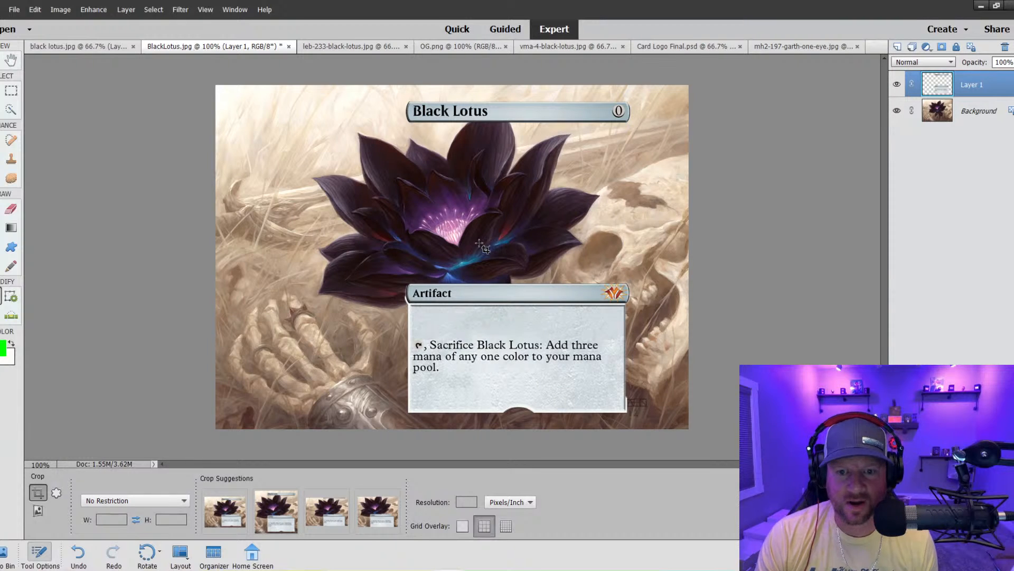
pyautogui.click(80, 46)
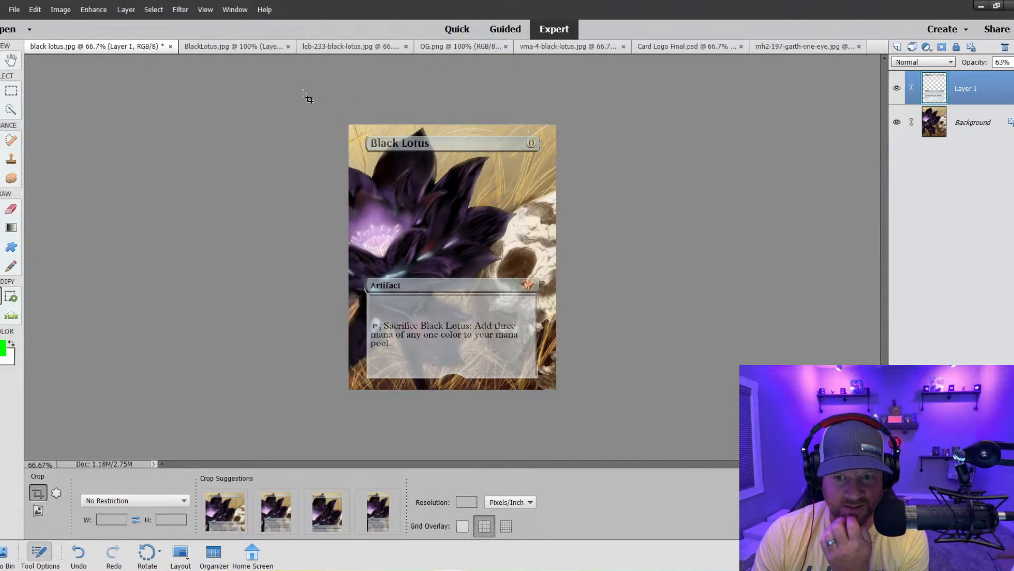
# Crop BlackLotus.jpg to a full-height portrait frame around the card bars, leaving a margin on both sides.
pyautogui.click(233, 47)
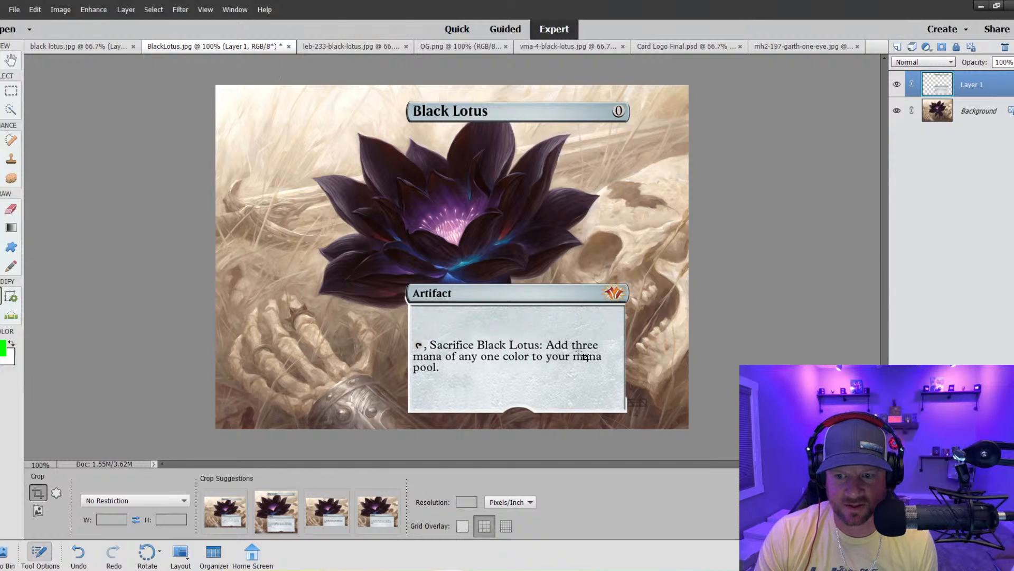
pyautogui.moveTo(555, 352); pyautogui.dragTo(540, 344)
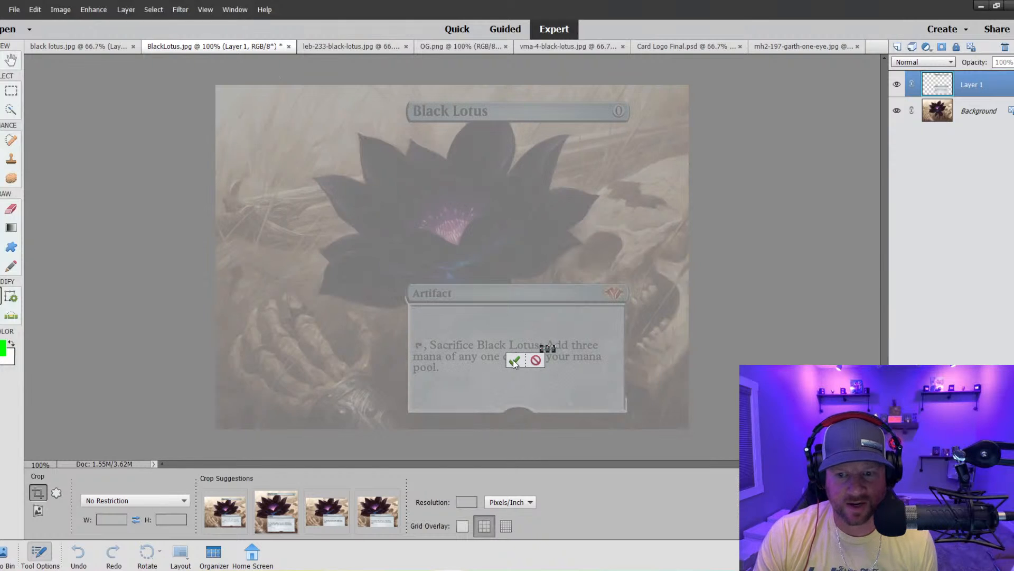
pyautogui.click(537, 361)
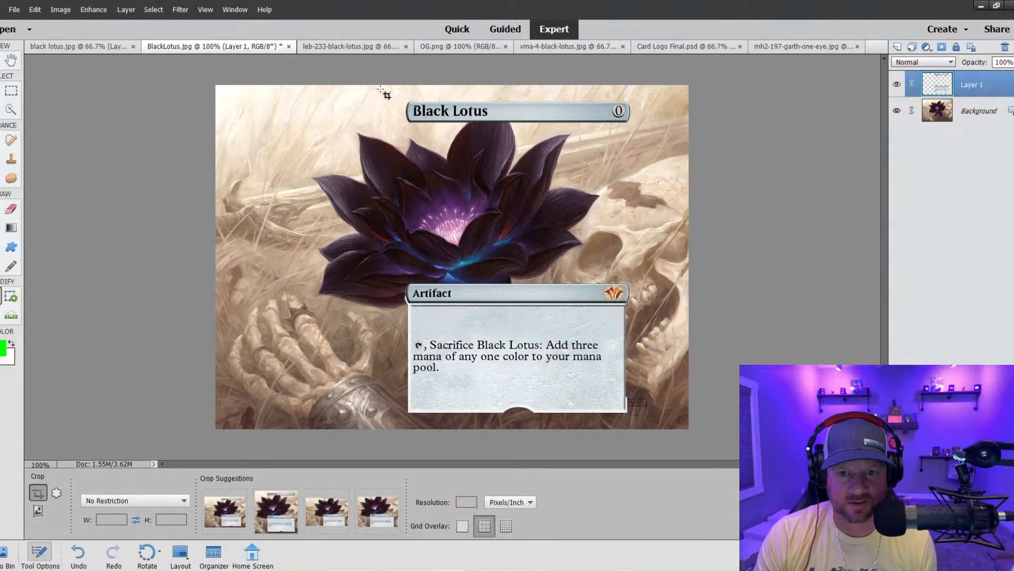
pyautogui.moveTo(384, 92); pyautogui.dragTo(650, 428)
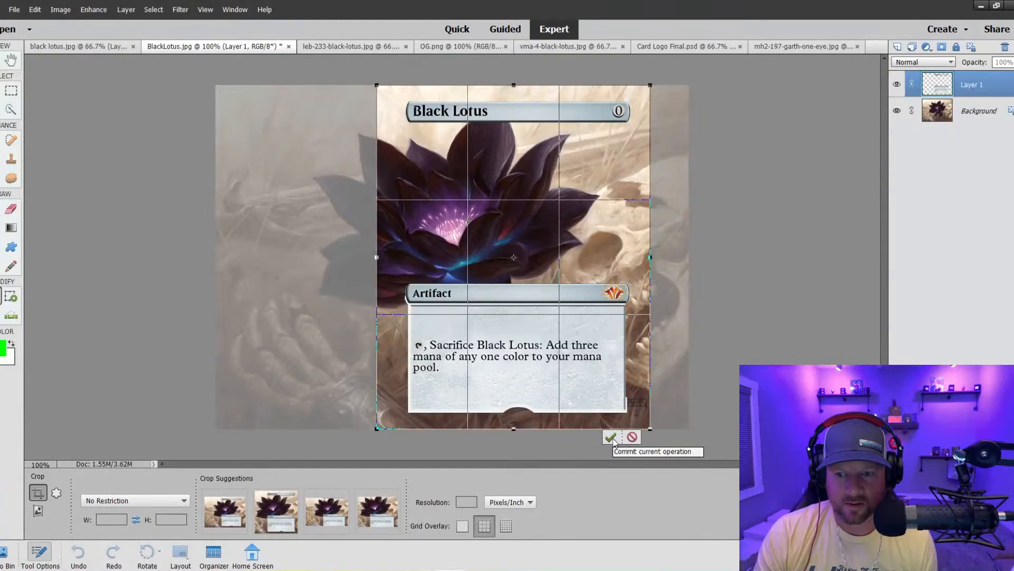
pyautogui.moveTo(653, 257); pyautogui.dragTo(663, 261)
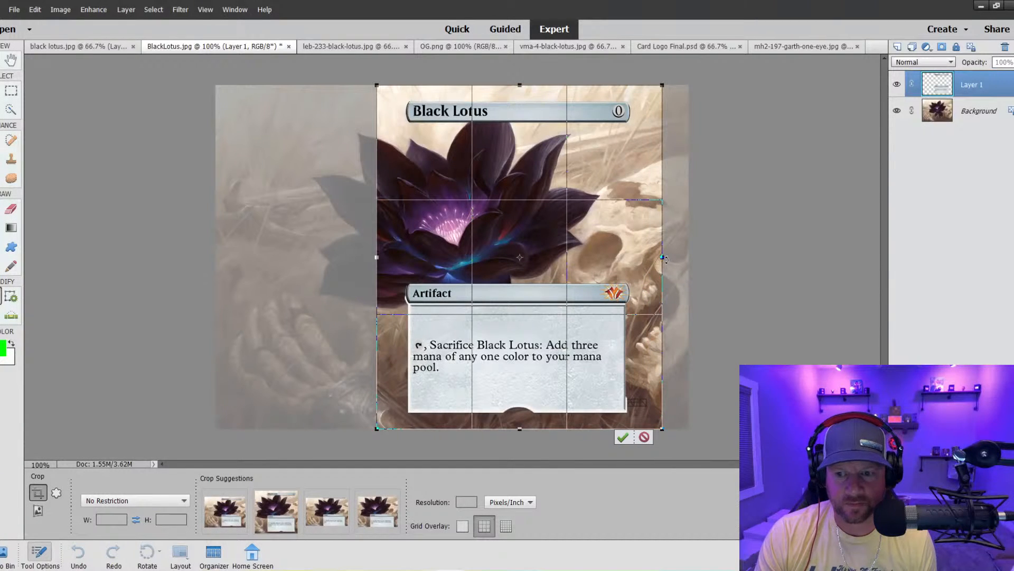
pyautogui.click(627, 436)
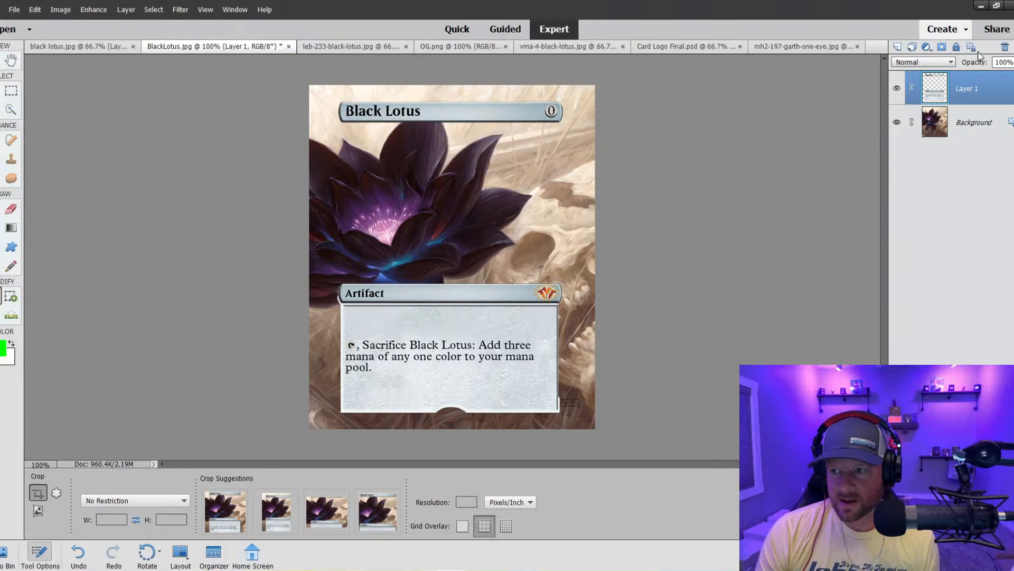
# Lower the card layer's opacity to 53% in BlackLotus.jpg and compare the layout with black lotus.jpg.
pyautogui.click(1013, 62)
pyautogui.moveTo(1012, 76); pyautogui.dragTo(995, 82)
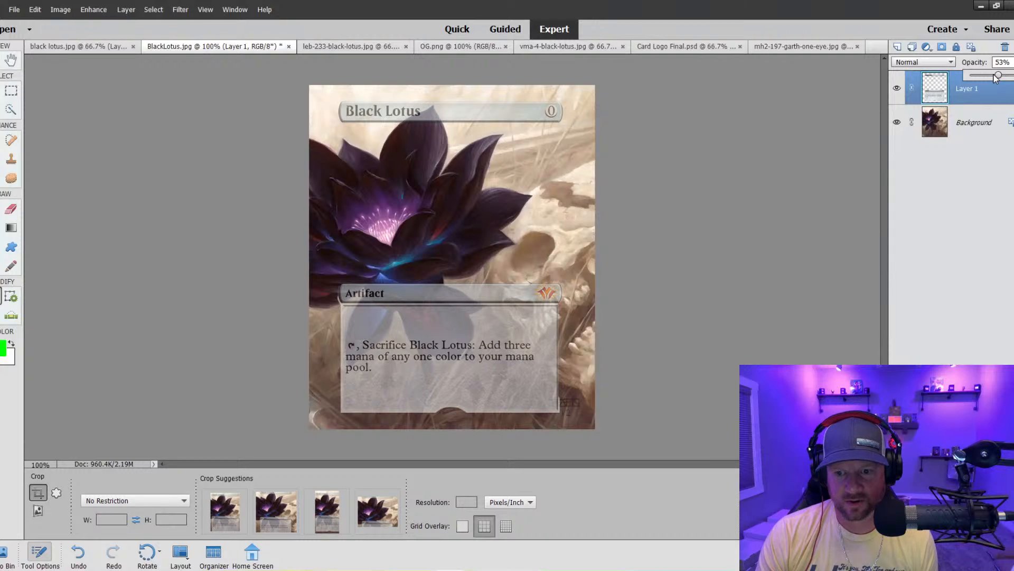
pyautogui.click(60, 45)
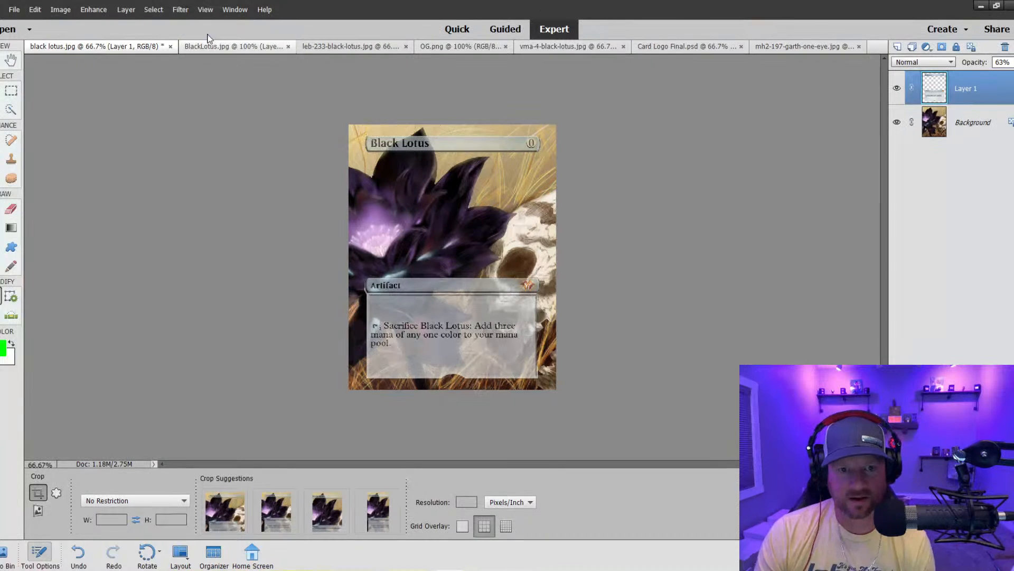
pyautogui.click(209, 46)
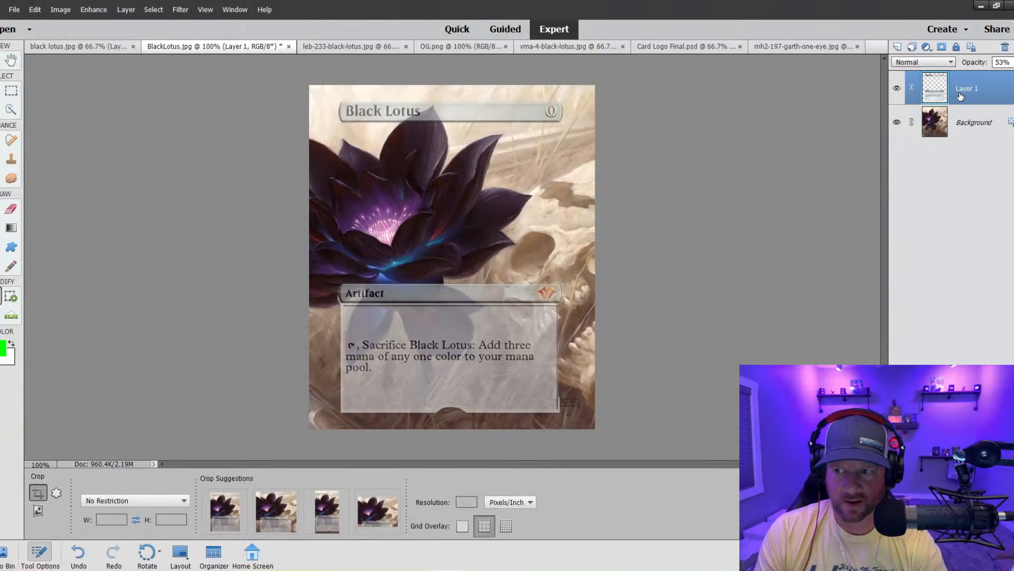
# Delete the card bars layer from BlackLotus.jpg, keeping only the cropped artwork.
pyautogui.press('Delete')
pyautogui.click(485, 214)
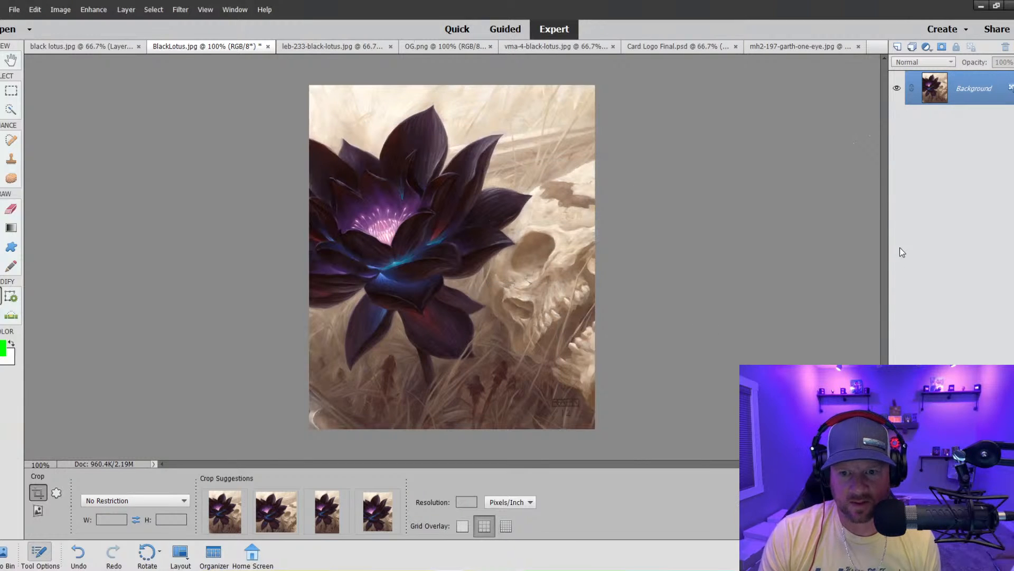
pyautogui.rightClick(957, 90)
pyautogui.click(906, 152)
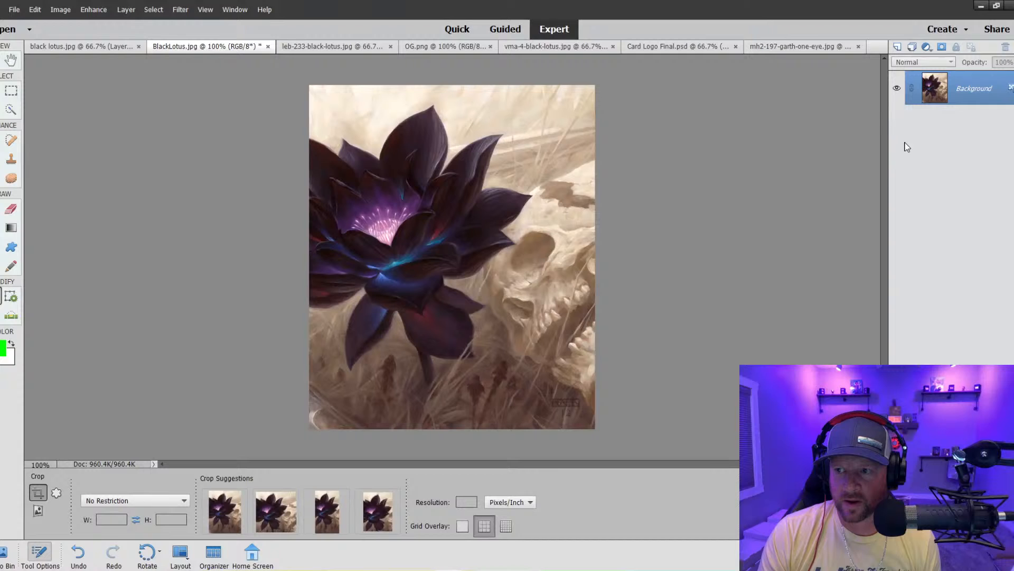
# Add a Hue/Saturation adjustment layer above the BlackLotus.jpg artwork with hue -13 and saturation +46.
pyautogui.click(927, 47)
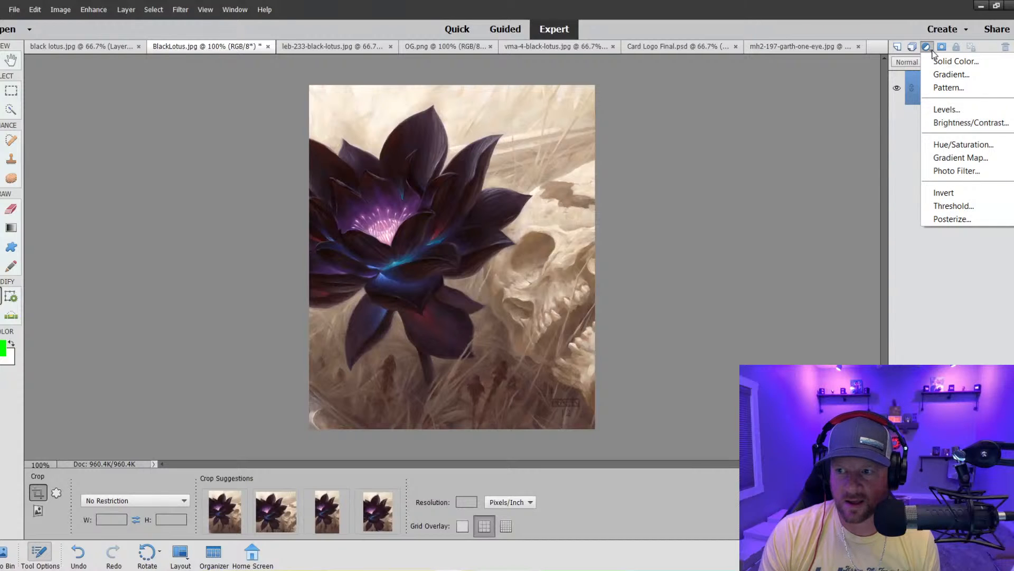
pyautogui.click(954, 144)
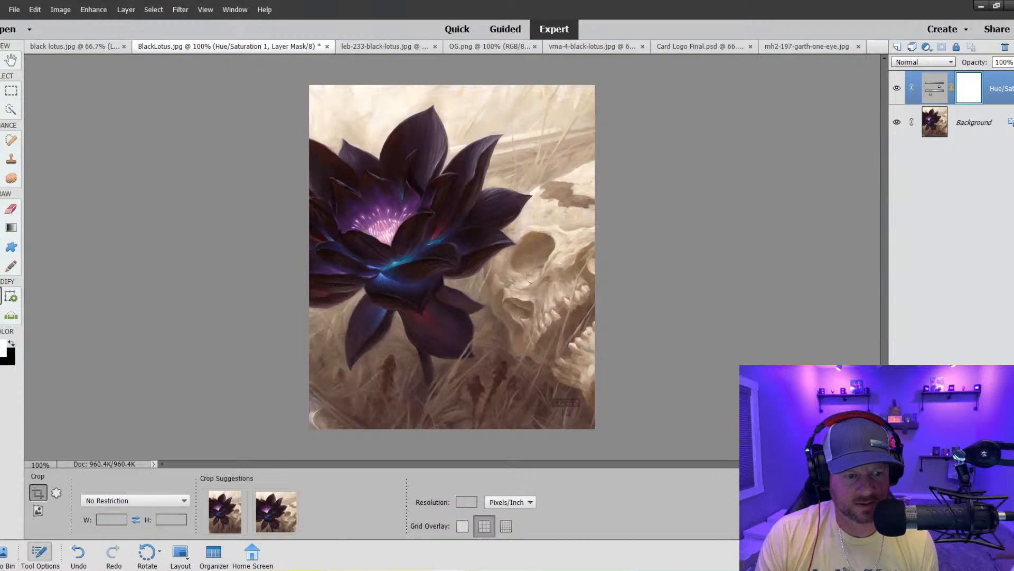
pyautogui.moveTo(61, 76); pyautogui.dragTo(820, 147)
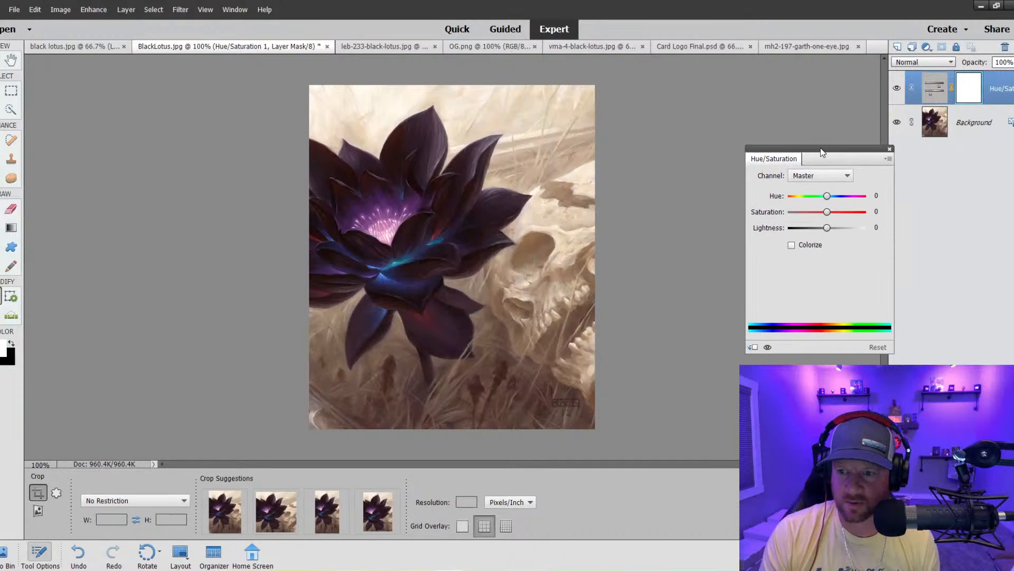
pyautogui.moveTo(828, 186); pyautogui.dragTo(847, 210)
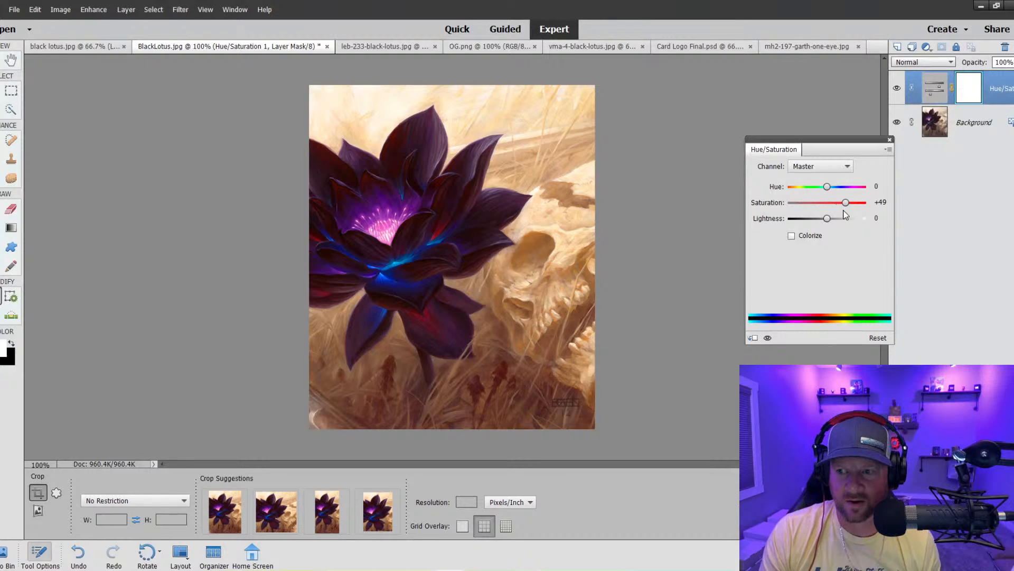
pyautogui.moveTo(846, 202); pyautogui.dragTo(822, 194)
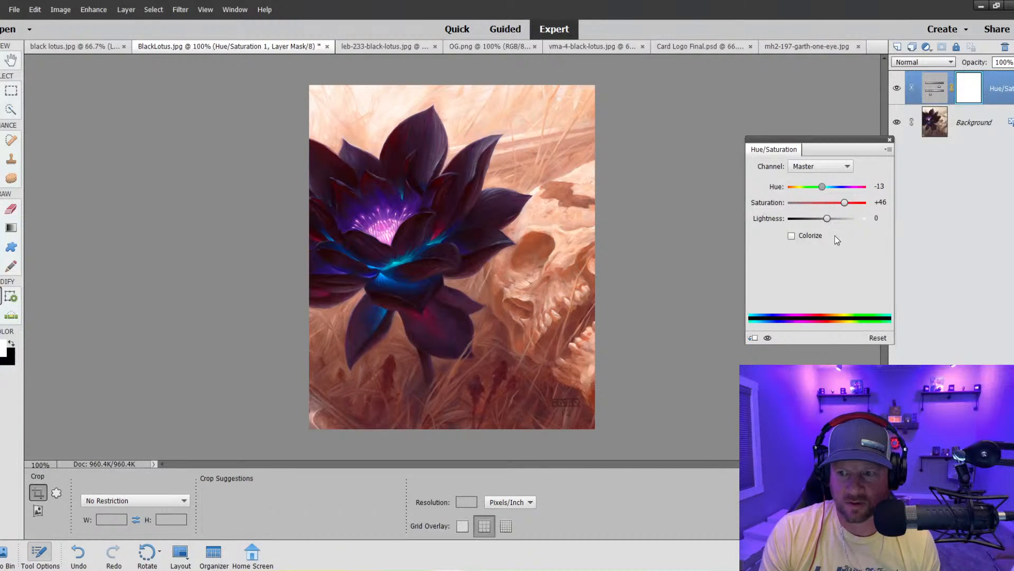
# Set the Hue/Saturation adjustment's lightness to -1 in BlackLotus.jpg.
pyautogui.moveTo(827, 220); pyautogui.dragTo(826, 220)
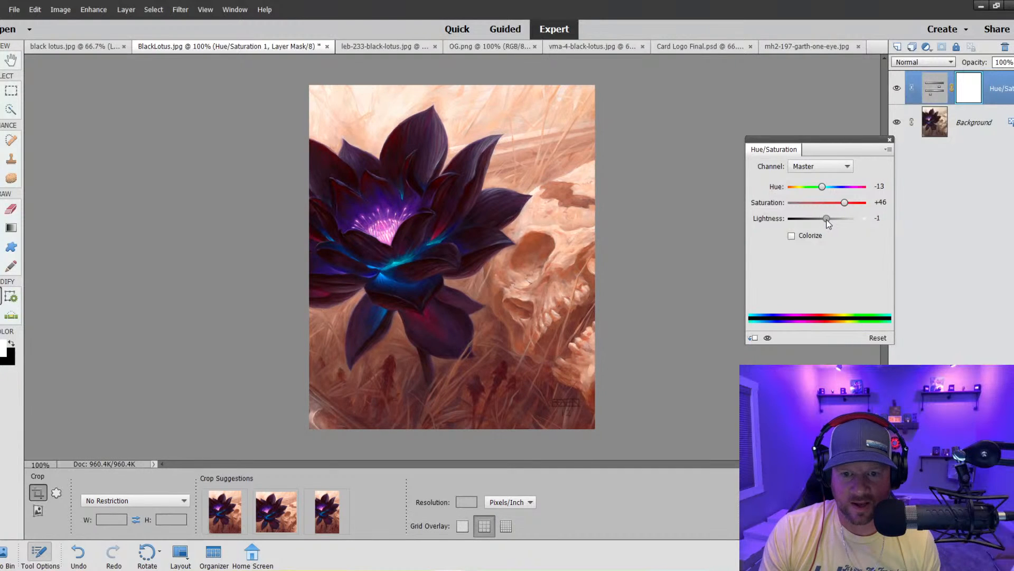
pyautogui.click(890, 140)
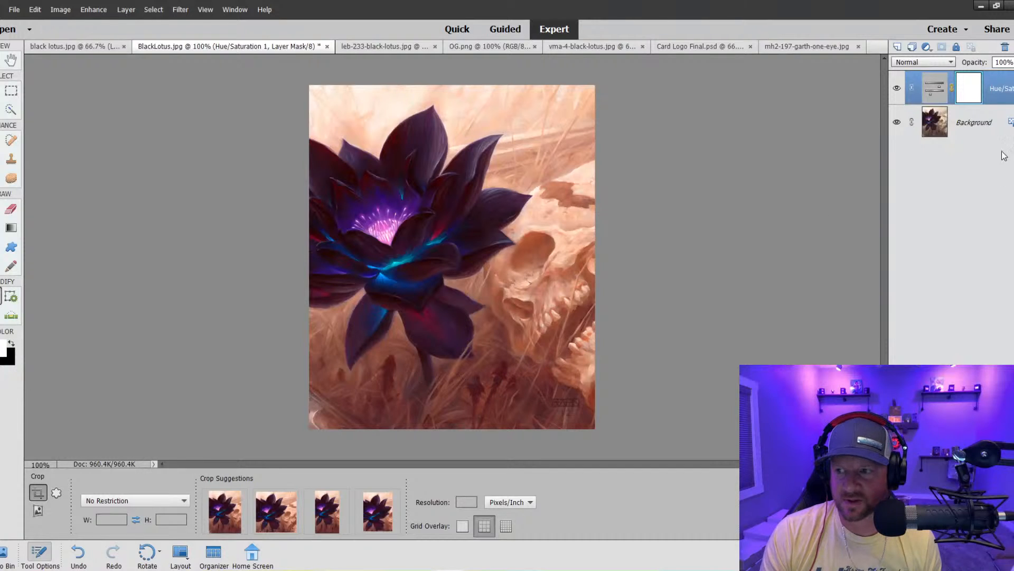
# Add a Brightness/Contrast adjustment layer above the artwork with brightness 15 and contrast -2.
pyautogui.click(928, 47)
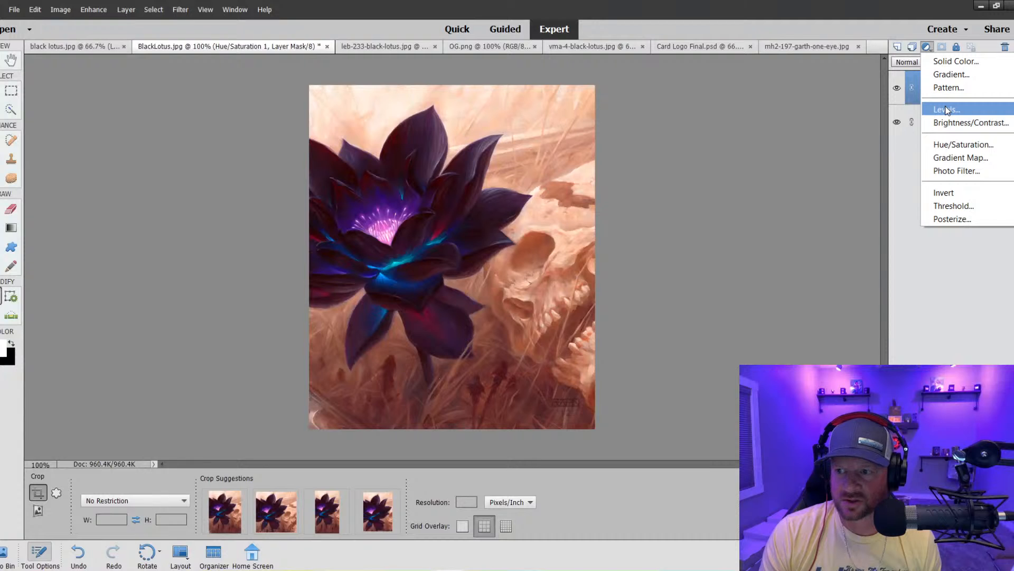
pyautogui.click(951, 122)
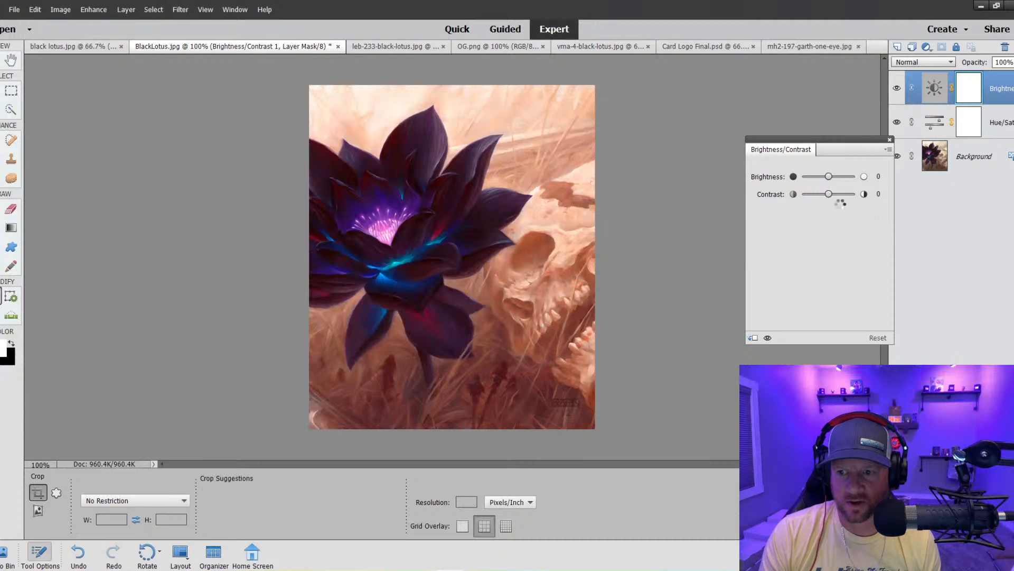
pyautogui.moveTo(828, 194)
pyautogui.mouseDown()
pyautogui.moveTo(848, 198)
pyautogui.moveTo(814, 193)
pyautogui.moveTo(842, 197)
pyautogui.mouseUp()
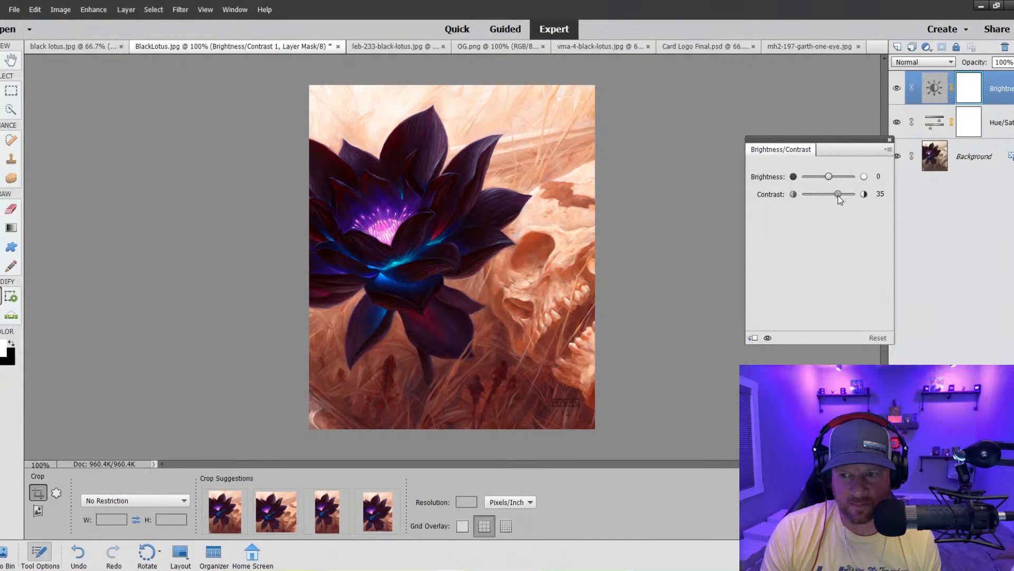
pyautogui.moveTo(835, 177); pyautogui.dragTo(829, 198)
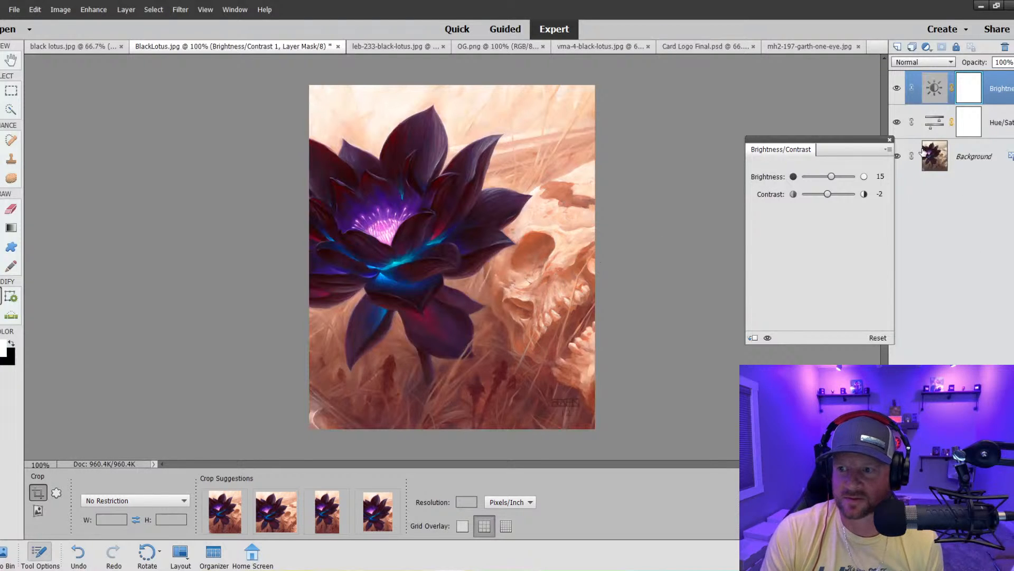
pyautogui.click(889, 139)
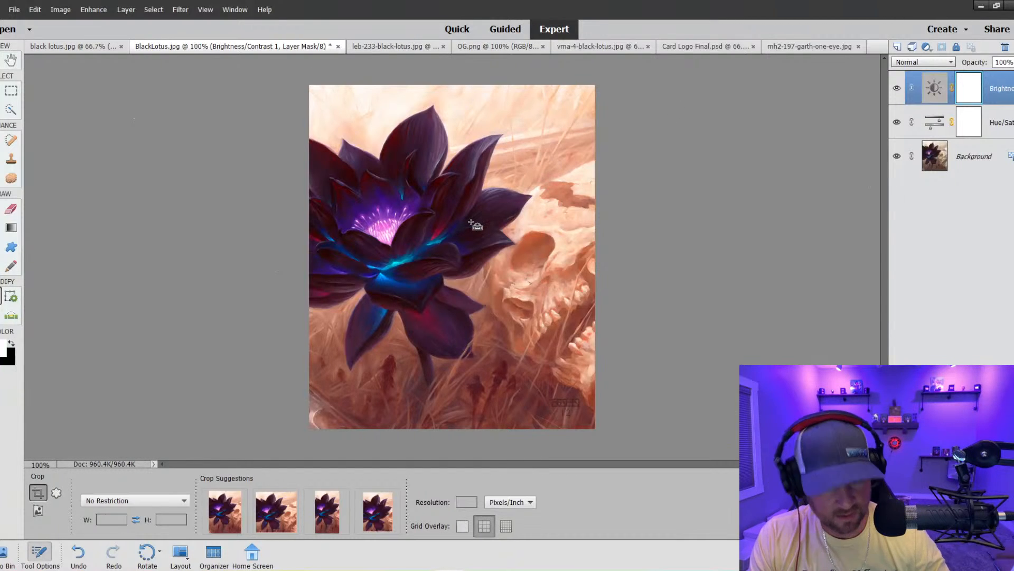
# Paste the card bars as a new layer above the adjustments and scale them down to fit inside the artwork with a margin on all sides.
pyautogui.hotkey('ctrl', 'v')
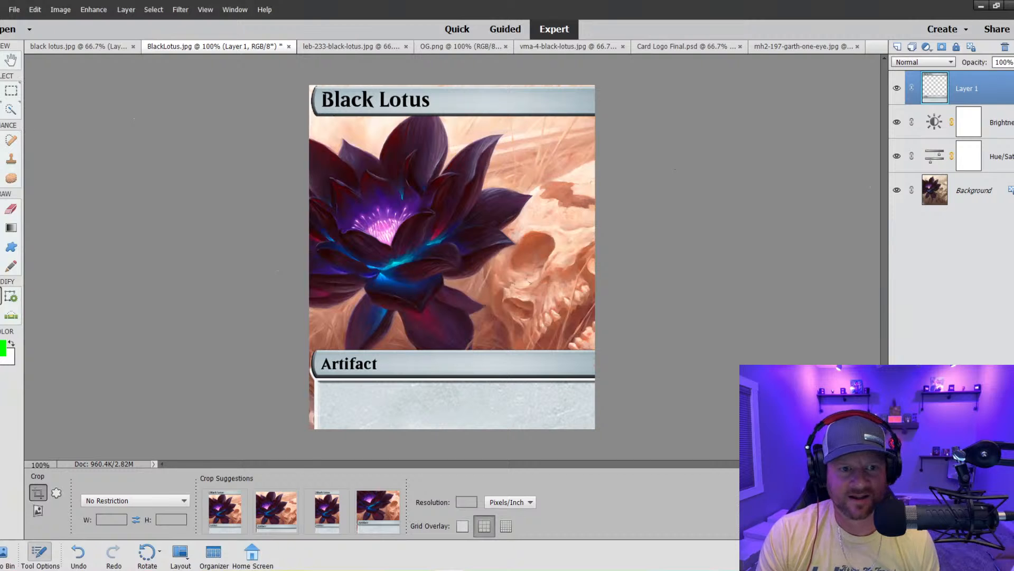
pyautogui.press('v')
pyautogui.moveTo(309, 85); pyautogui.dragTo(413, 229)
pyautogui.moveTo(476, 240); pyautogui.dragTo(399, 113)
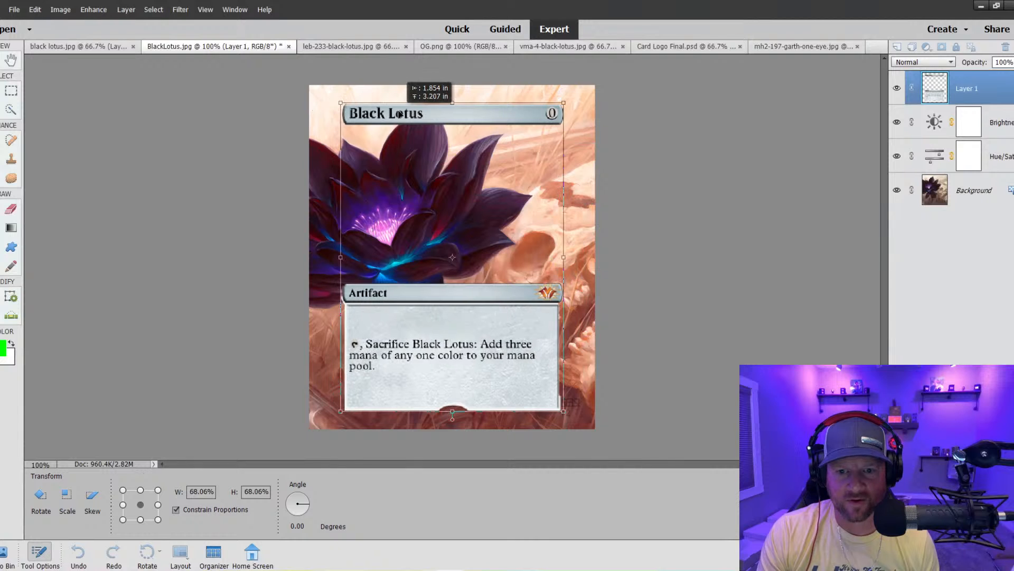
pyautogui.moveTo(406, 114); pyautogui.dragTo(408, 116)
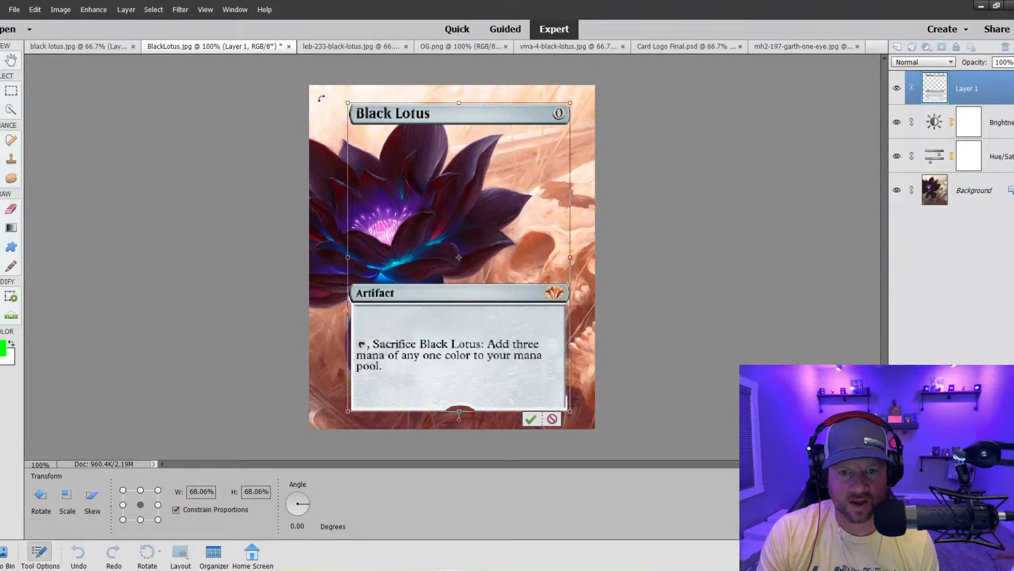
pyautogui.moveTo(349, 106); pyautogui.dragTo(345, 101)
pyautogui.moveTo(506, 344); pyautogui.dragTo(455, 334)
pyautogui.click(530, 420)
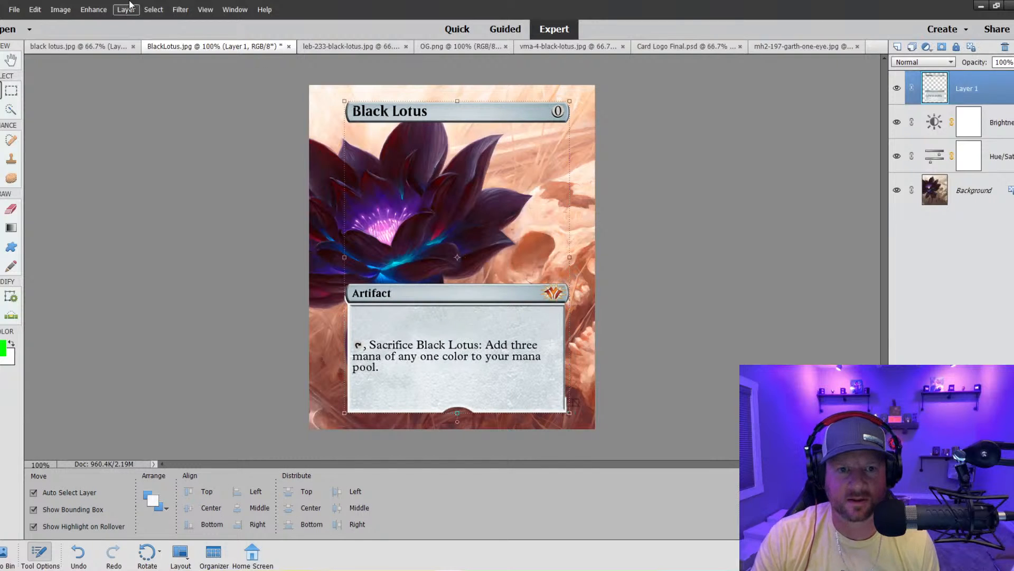
# Crop the image to a full-height frame that leaves narrow, even side margins around the card bars.
pyautogui.click(93, 9)
pyautogui.moveTo(68, 13)
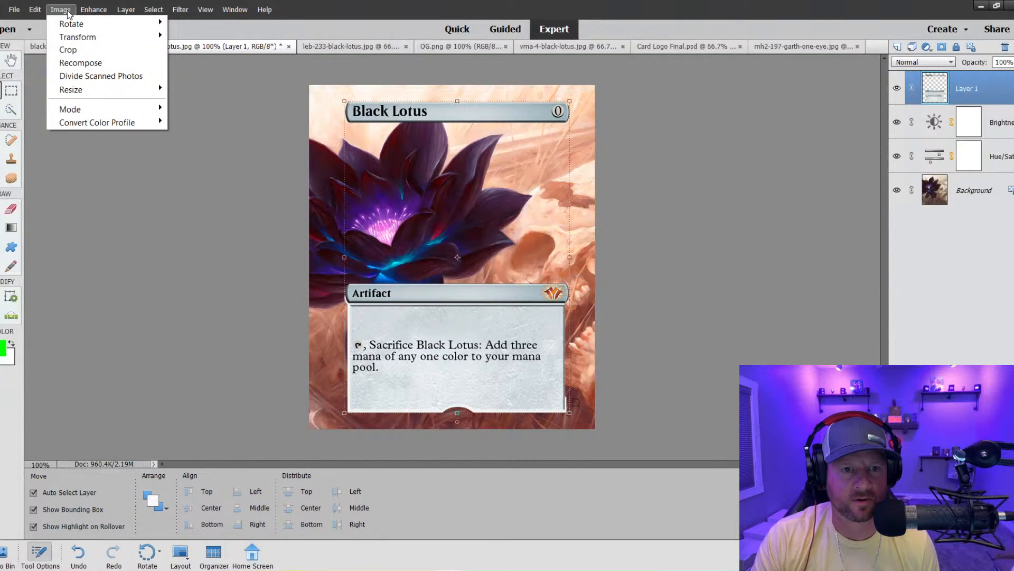
pyautogui.click(67, 50)
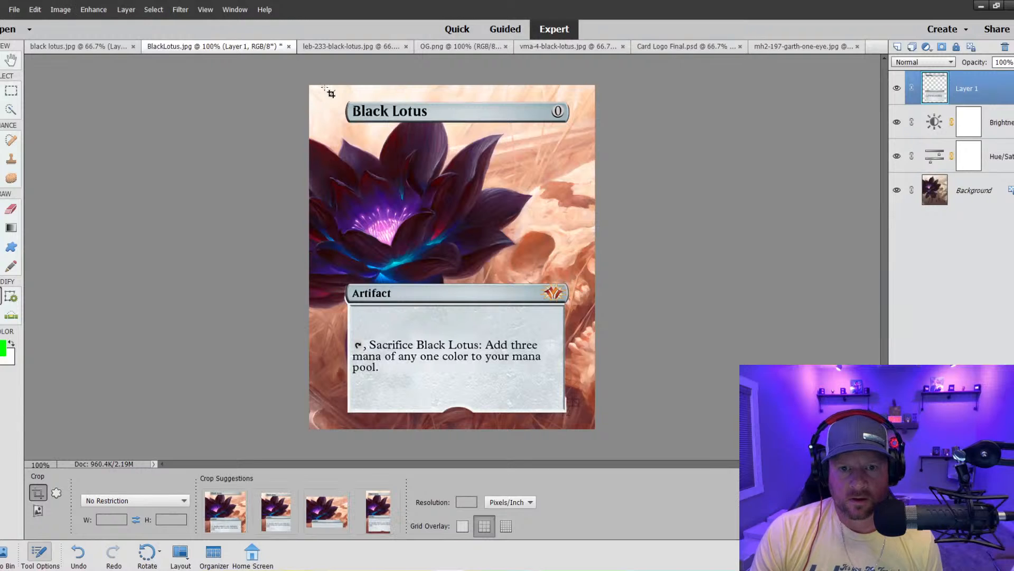
pyautogui.moveTo(325, 85); pyautogui.dragTo(596, 434)
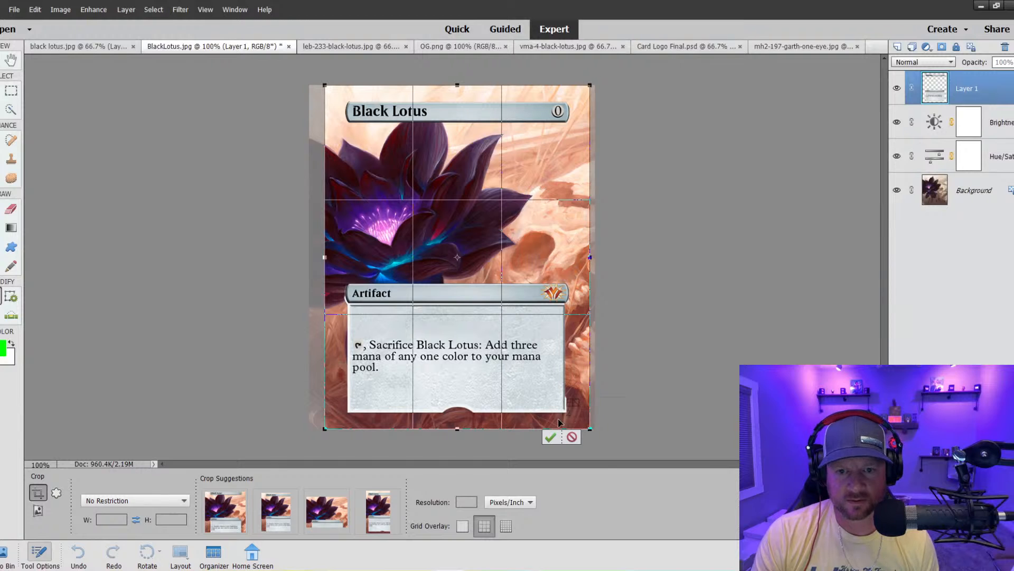
pyautogui.click(550, 436)
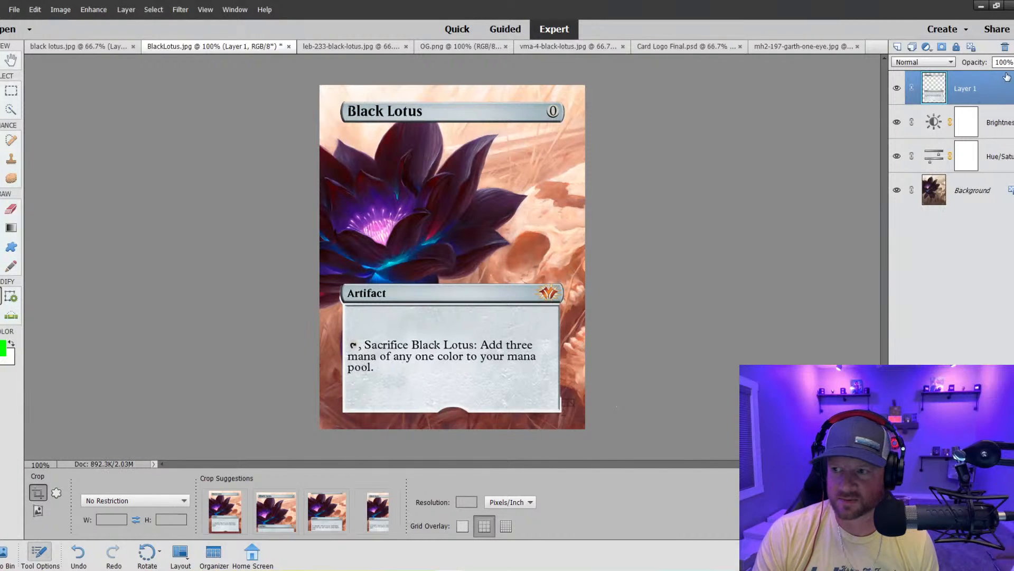
# Lower the opacity of the card bars layer to 42%.
pyautogui.click(1013, 62)
pyautogui.moveTo(1013, 75); pyautogui.dragTo(1008, 74)
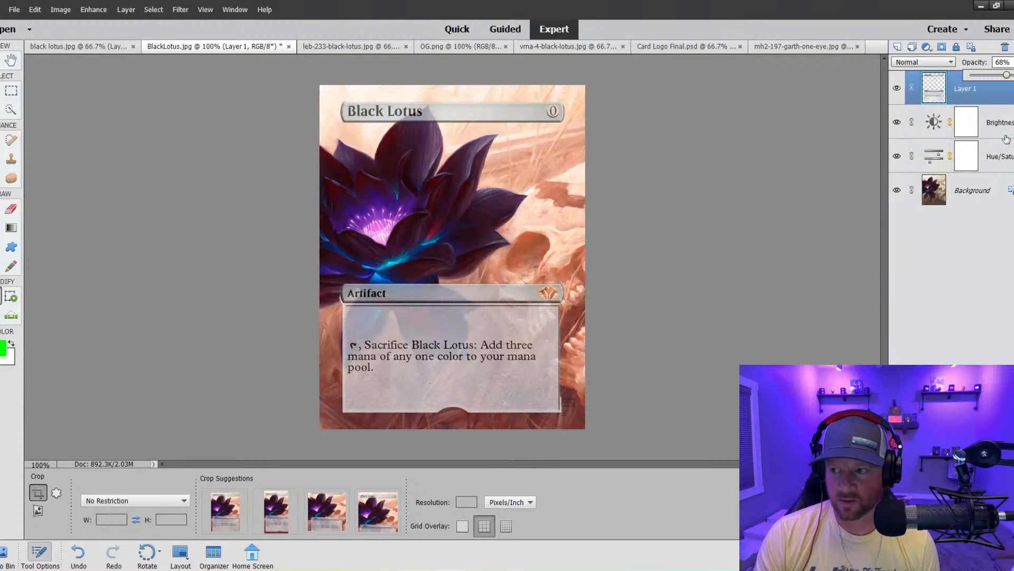
pyautogui.moveTo(996, 85); pyautogui.dragTo(992, 84)
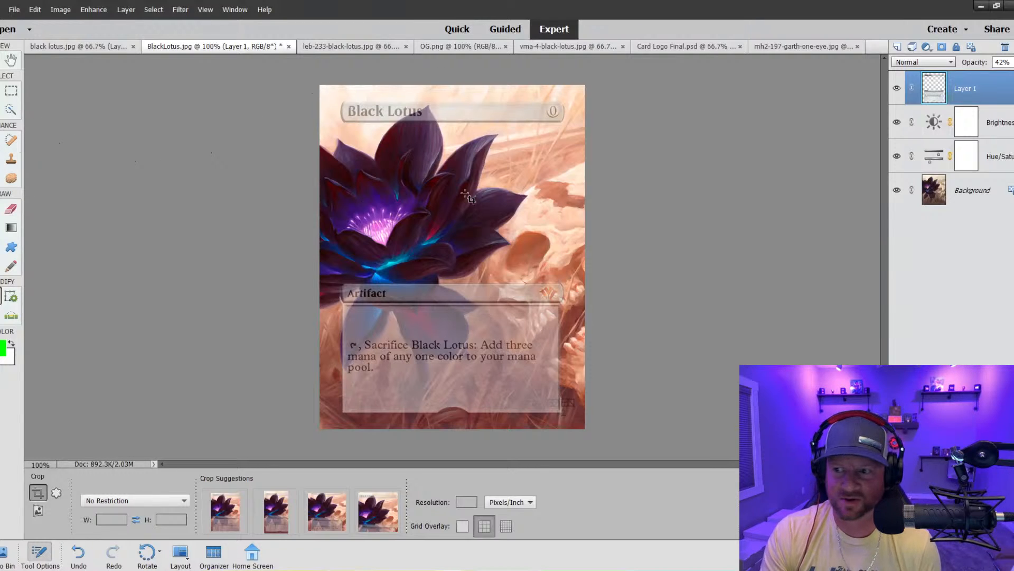
# Clone the upper petal's tip from the Background onto the card bars layer with a 10 px Clone Stamp, so it overlaps the title bar.
pyautogui.click(11, 161)
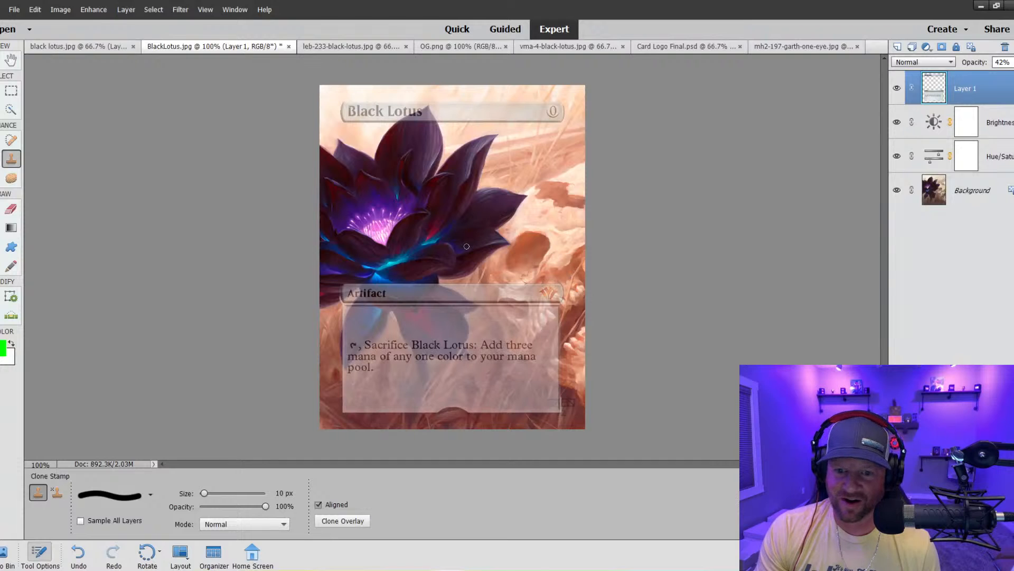
pyautogui.click(924, 192)
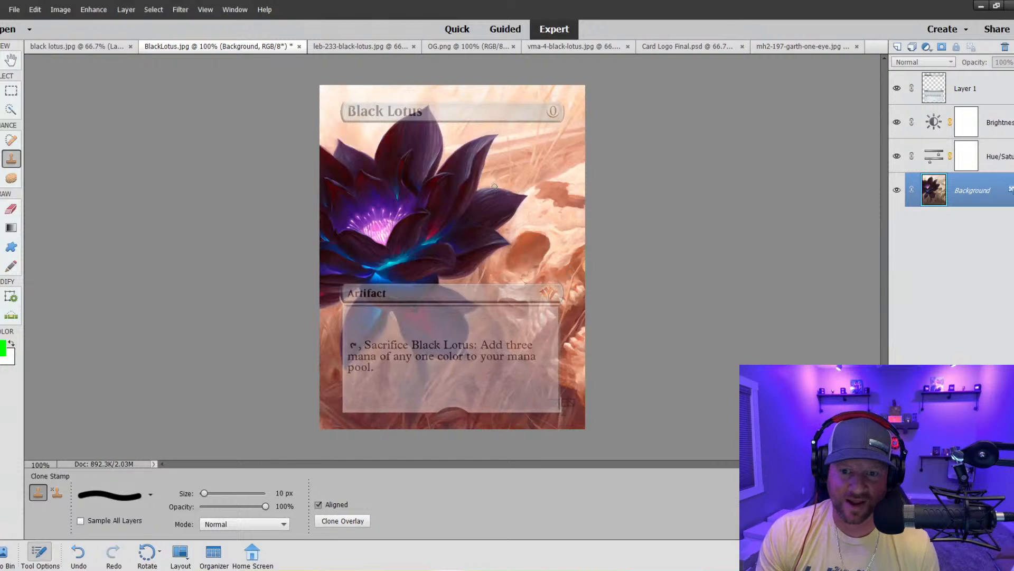
pyautogui.scroll(1, 446, 170)
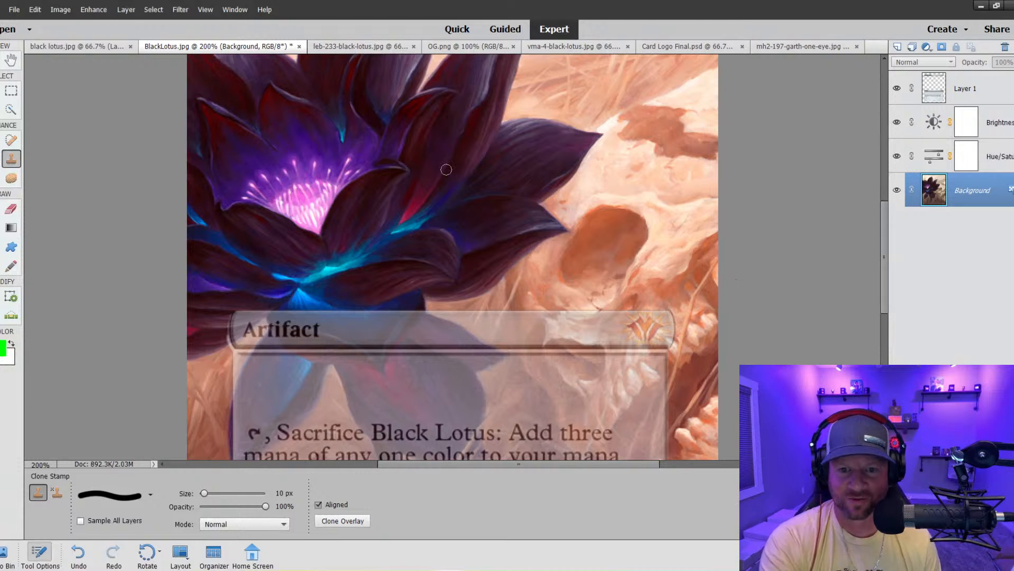
pyautogui.scroll(5, 447, 169)
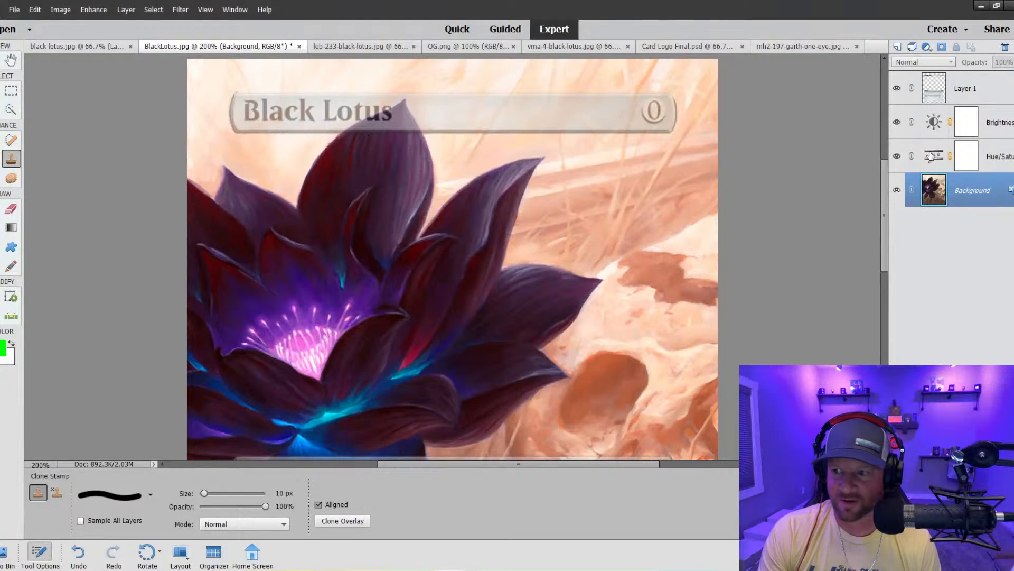
pyautogui.click(945, 81)
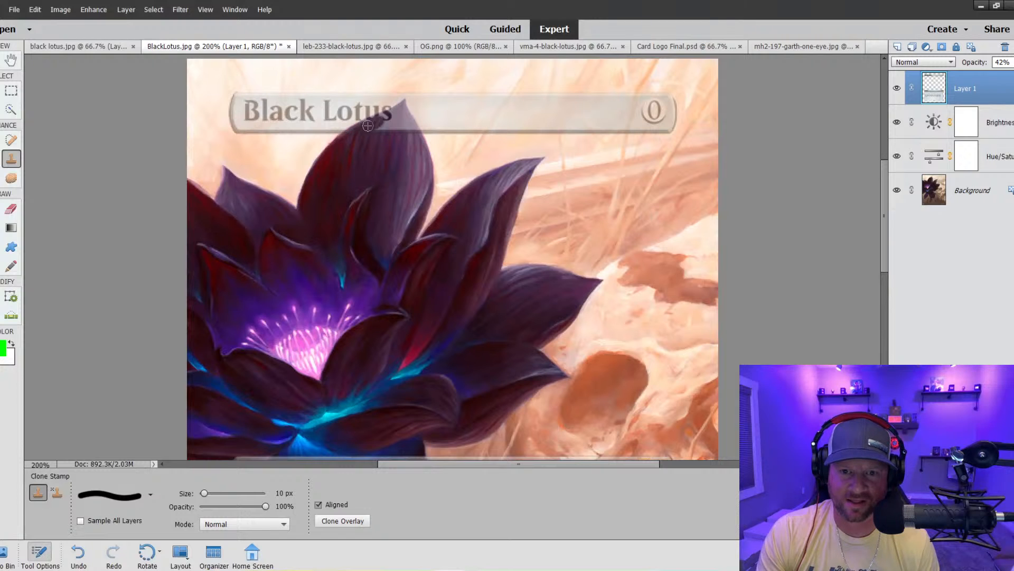
pyautogui.moveTo(383, 121)
pyautogui.mouseDown()
pyautogui.moveTo(398, 114)
pyautogui.moveTo(405, 132)
pyautogui.moveTo(402, 111)
pyautogui.moveTo(413, 130)
pyautogui.mouseUp()
# Refine the cloned petal's edges over the title bar with a 5 px Clone Stamp brush.
pyautogui.press('[')
pyautogui.press('[')
pyautogui.press('[')
pyautogui.press('[')
pyautogui.press('[')
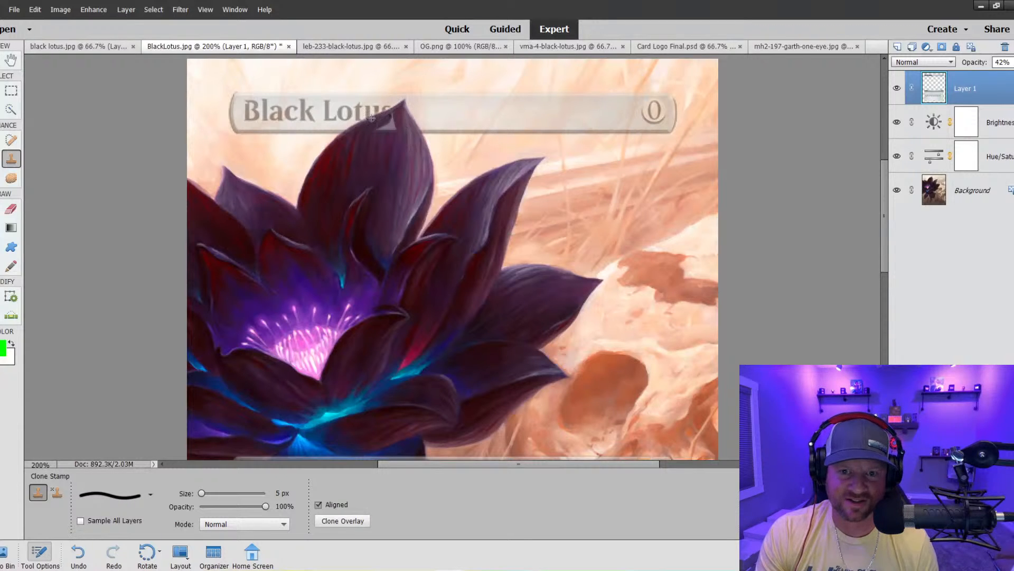
pyautogui.moveTo(385, 122)
pyautogui.mouseDown()
pyautogui.moveTo(397, 150)
pyautogui.moveTo(397, 118)
pyautogui.moveTo(369, 136)
pyautogui.mouseUp()
pyautogui.keyDown('alt'); pyautogui.click(386, 125); pyautogui.keyUp('alt')
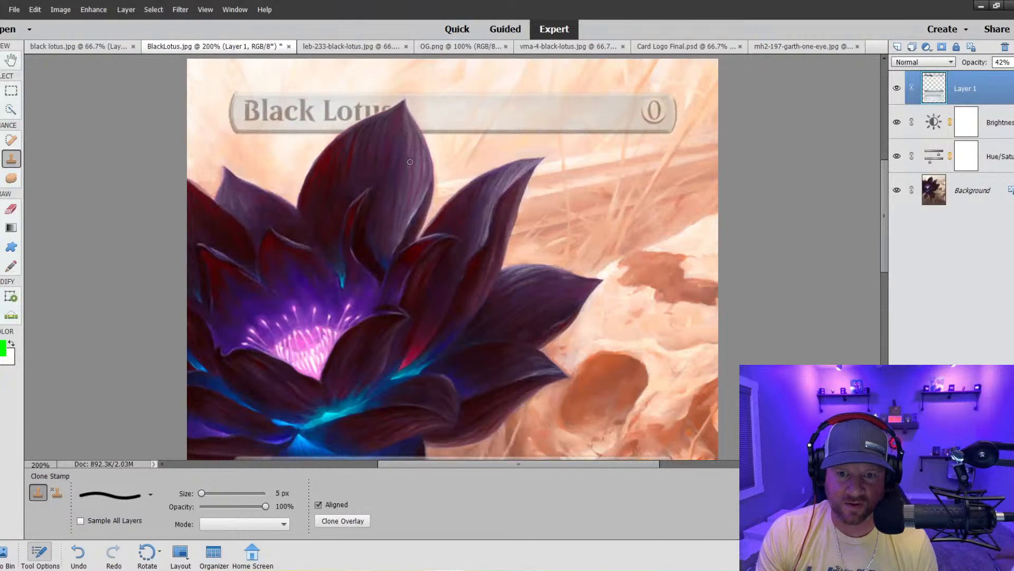
# Try to clone the skull over the type line and the upper text box on the card bars layer with a 30 px Clone Stamp.
pyautogui.scroll(-5, 336, 217)
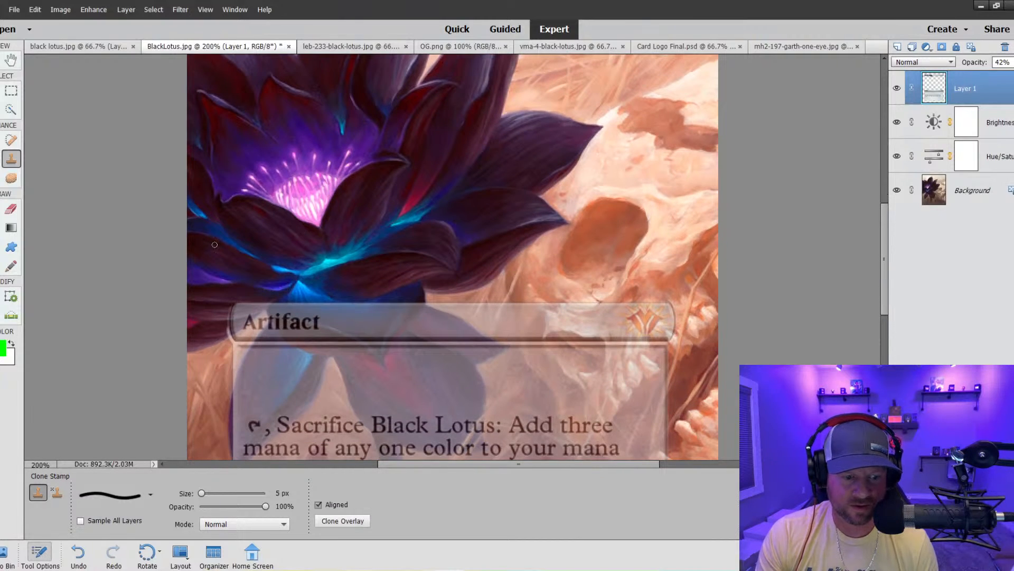
pyautogui.scroll(-4, 376, 231)
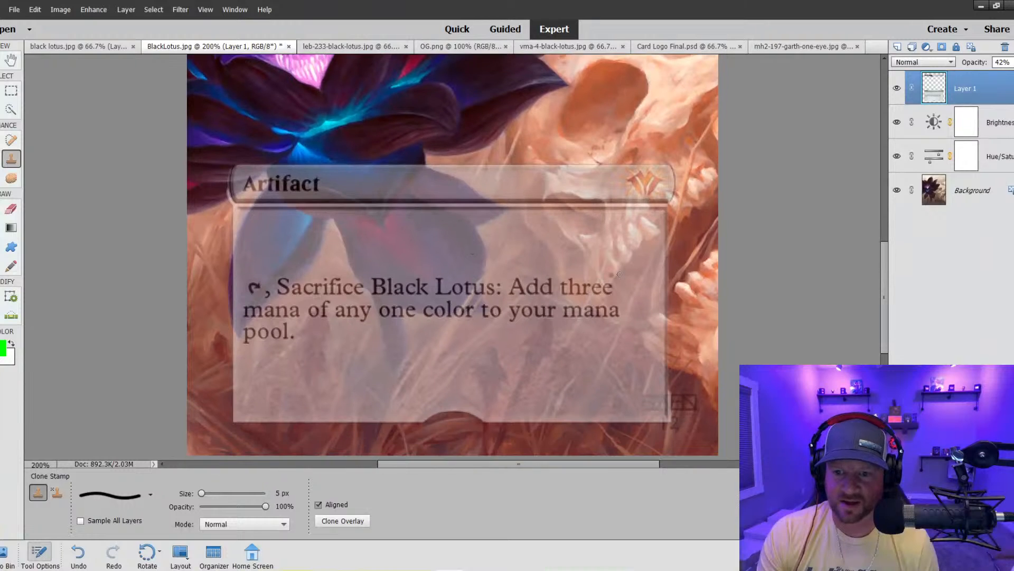
pyautogui.press('[')
pyautogui.press('[')
pyautogui.press('[')
pyautogui.press(']')
pyautogui.press(']')
pyautogui.press(']')
pyautogui.press(']')
pyautogui.press(']')
pyautogui.press(']')
pyautogui.press(']')
pyautogui.press(']')
pyautogui.press(']')
pyautogui.press(']')
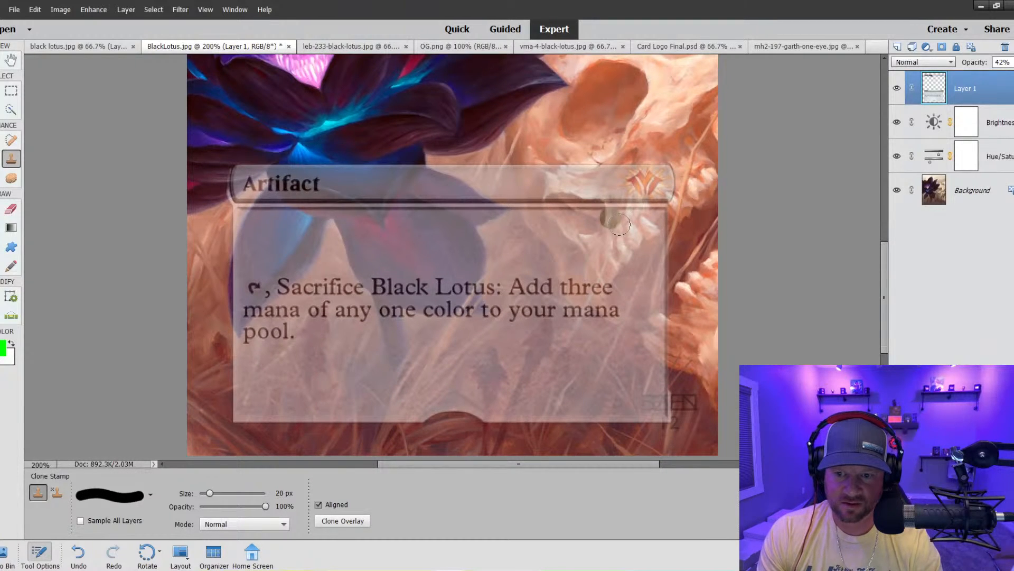
pyautogui.press(']')
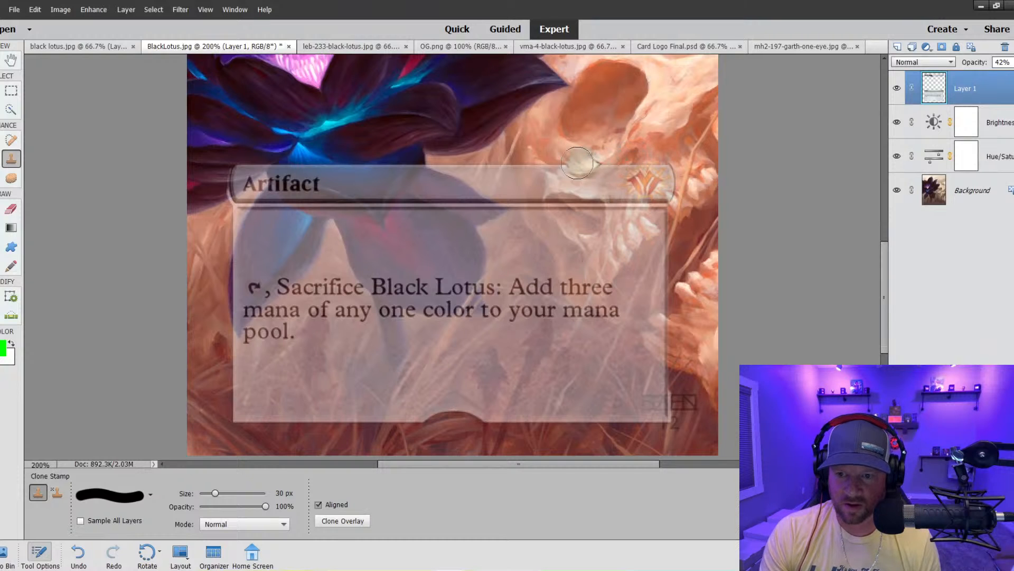
pyautogui.moveTo(525, 163)
pyautogui.mouseDown()
pyautogui.moveTo(558, 230)
pyautogui.moveTo(545, 154)
pyautogui.moveTo(574, 223)
pyautogui.moveTo(572, 159)
pyautogui.moveTo(601, 221)
pyautogui.moveTo(585, 165)
pyautogui.moveTo(589, 231)
pyautogui.mouseUp()
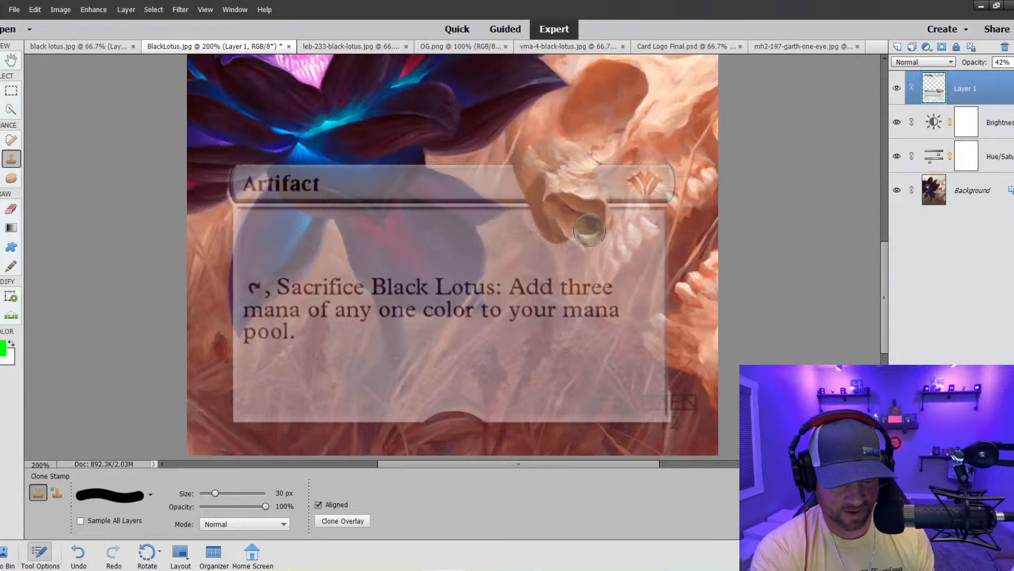
# Check the cloned skull area at several magnifications and undo the skull cloning.
pyautogui.hotkey('ctrl', 'z')
pyautogui.hotkey('ctrl', '-')
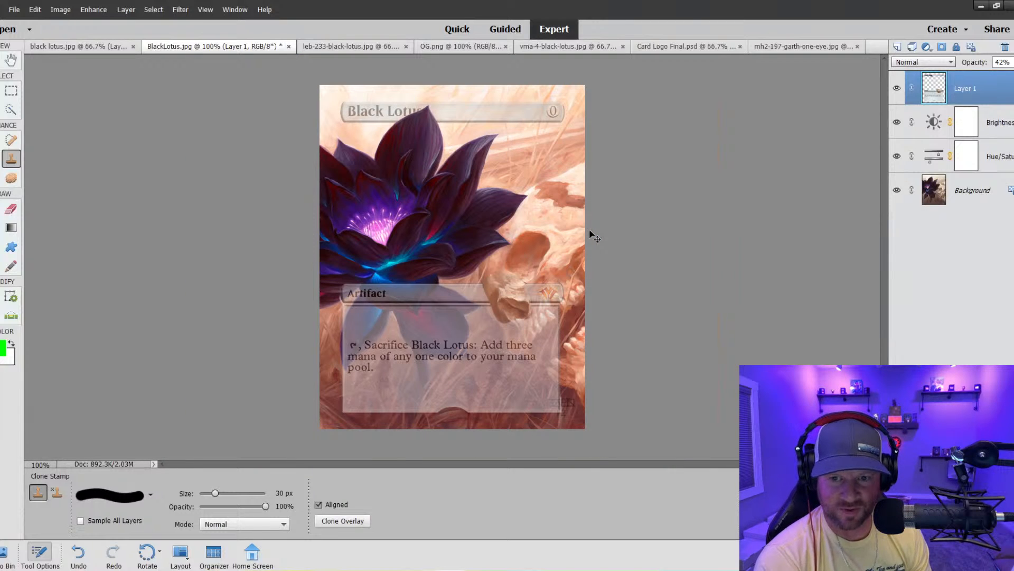
pyautogui.hotkey('ctrl', '+')
pyautogui.hotkey('ctrl', '+')
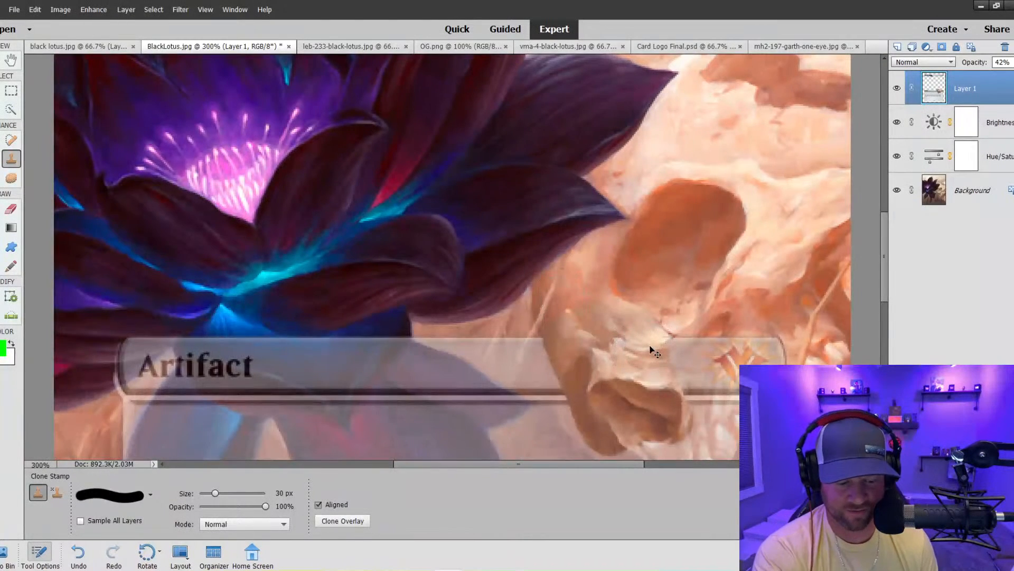
pyautogui.hotkey('ctrl', '-')
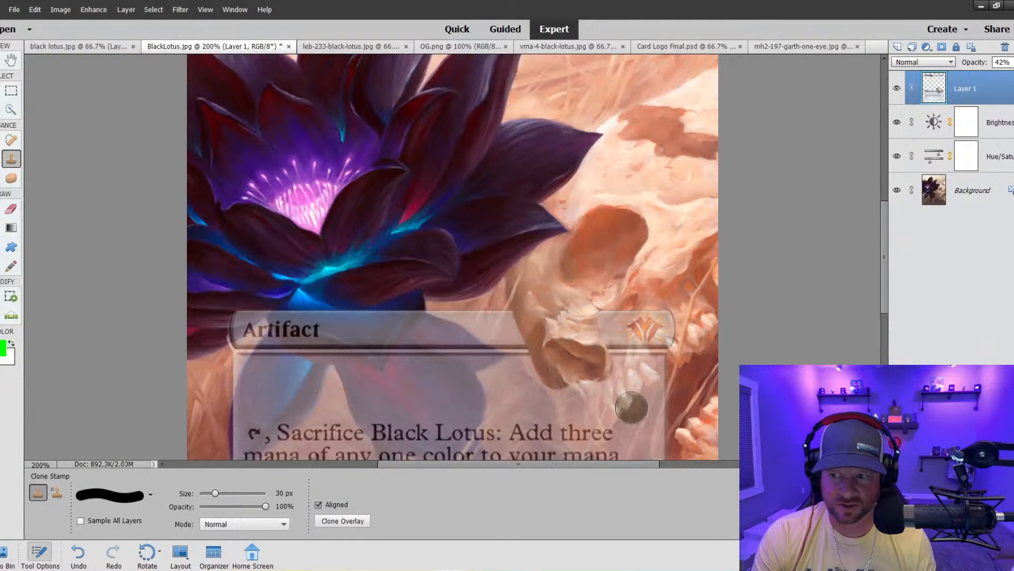
pyautogui.hotkey('ctrl', 'z')
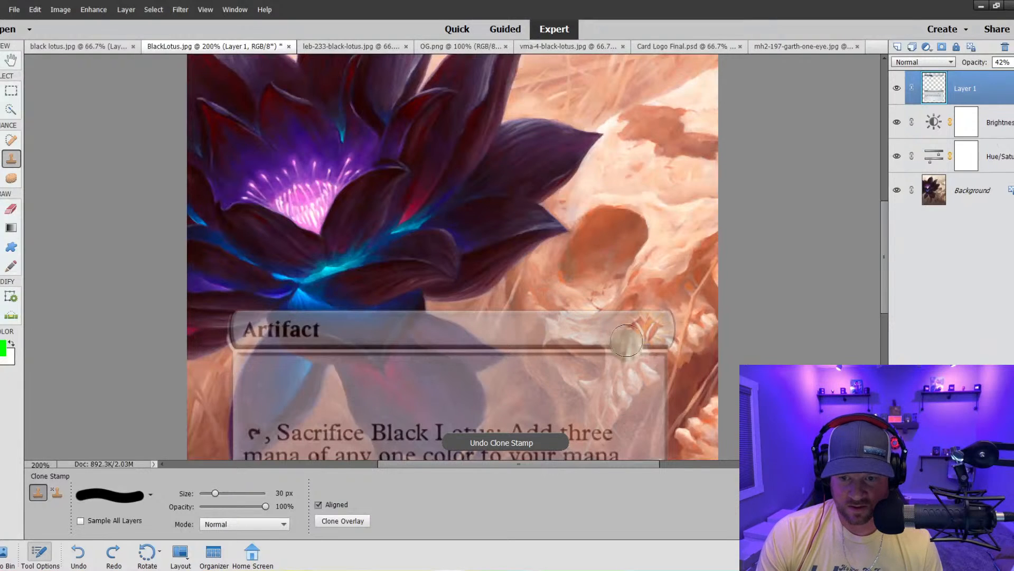
# Merge the Background, Hue/Saturation and Brightness layers into a single layer beneath the card bars layer.
pyautogui.scroll(1, 627, 302)
pyautogui.scroll(5, 627, 303)
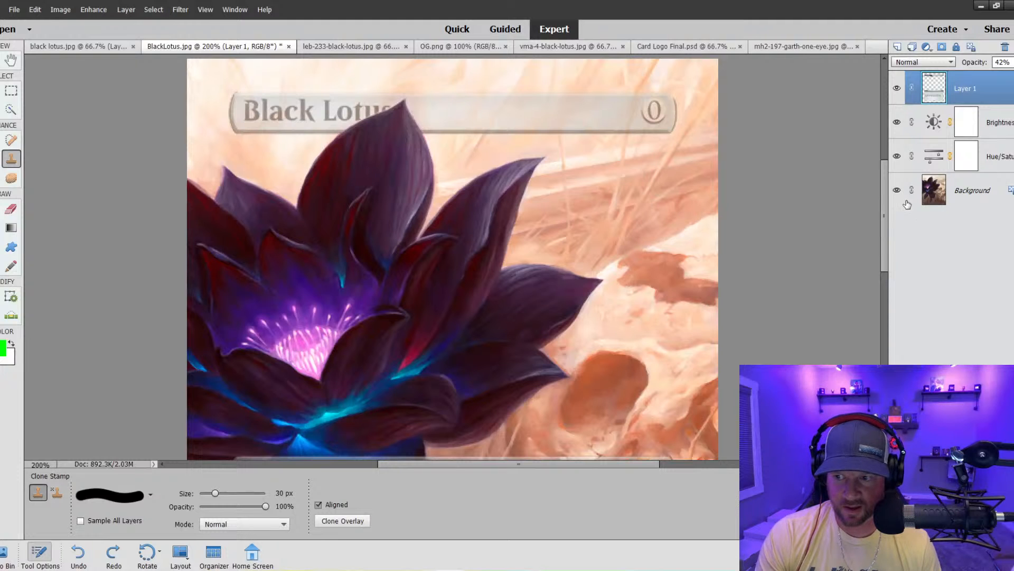
pyautogui.click(975, 190)
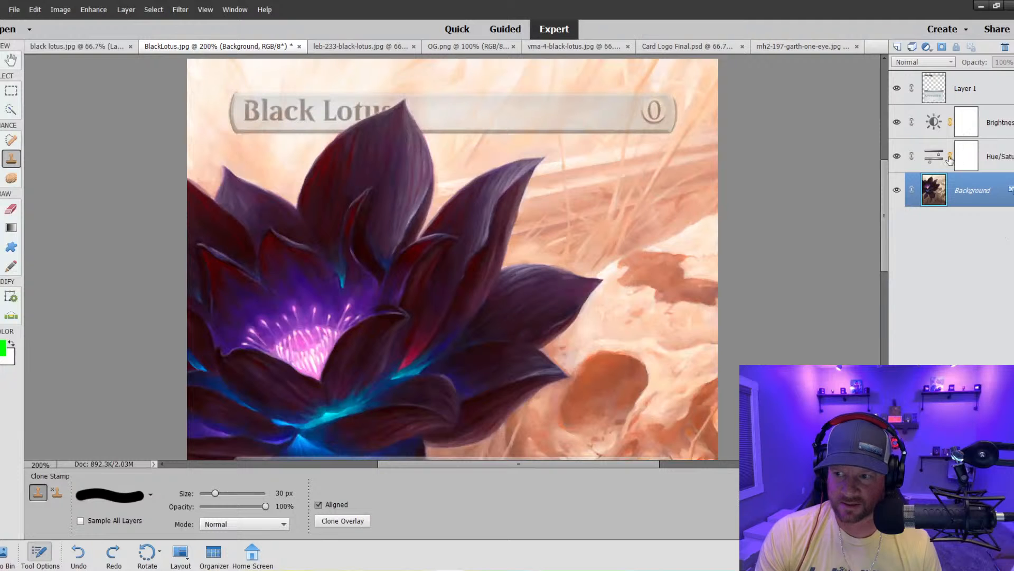
pyautogui.hotkey('ctrl', 'a')
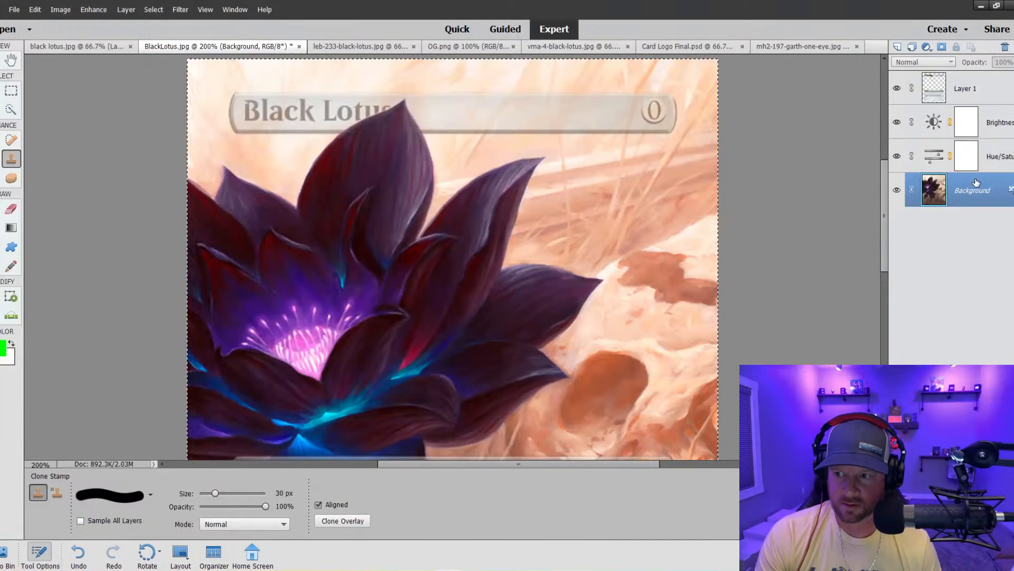
pyautogui.keyDown('shift'); pyautogui.click(996, 159); pyautogui.keyUp('shift')
pyautogui.keyDown('shift'); pyautogui.click(999, 127); pyautogui.keyUp('shift')
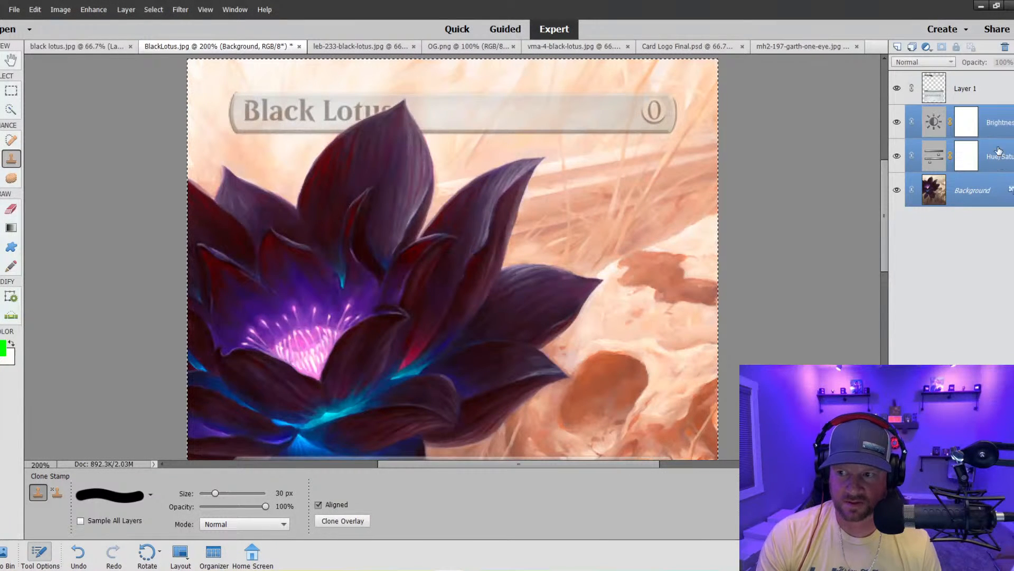
pyautogui.rightClick(999, 127)
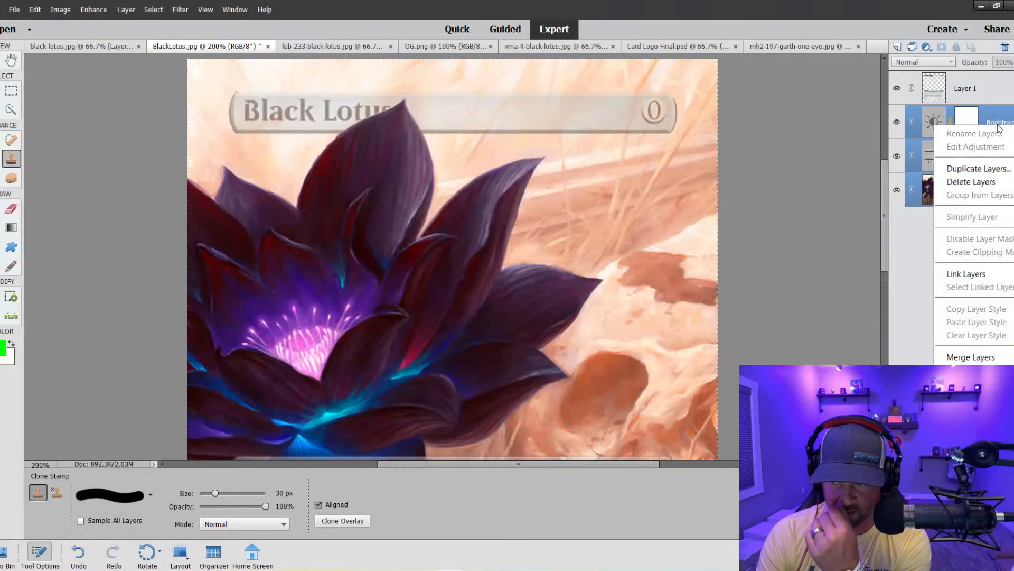
pyautogui.click(996, 358)
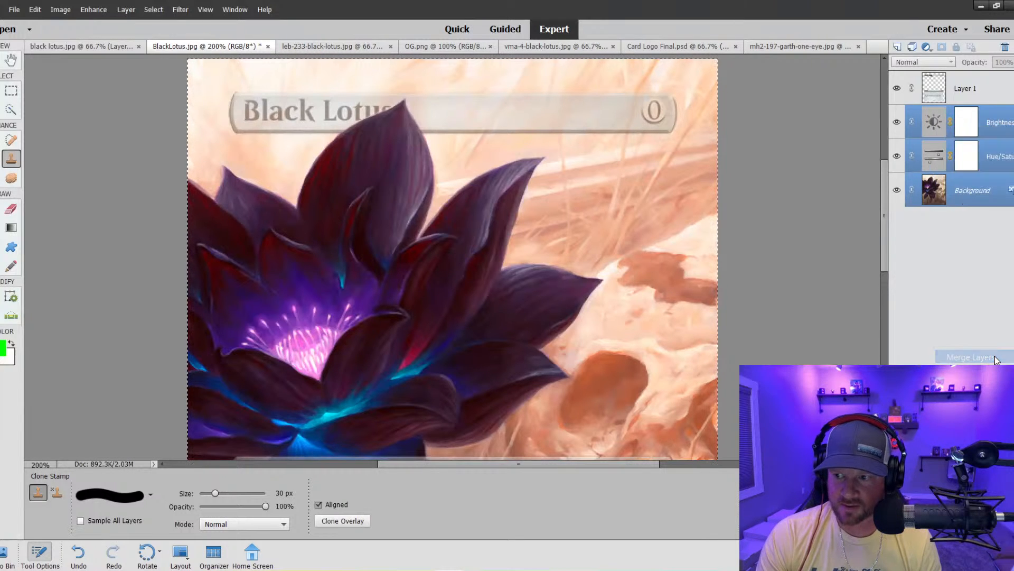
# Clone the skull onto the card bars layer over the type line and upper text box with the 30 px Clone Stamp.
pyautogui.scroll(-3, 554, 317)
pyautogui.scroll(-4, 563, 340)
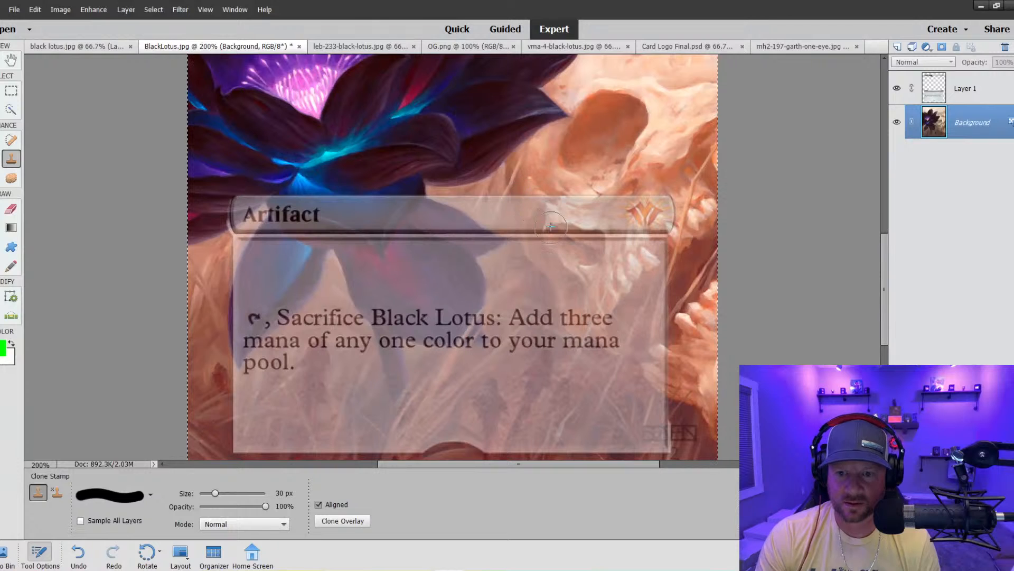
pyautogui.hotkey('alt', ']')
pyautogui.moveTo(538, 190)
pyautogui.mouseDown()
pyautogui.moveTo(566, 238)
pyautogui.moveTo(559, 186)
pyautogui.moveTo(588, 230)
pyautogui.moveTo(569, 183)
pyautogui.moveTo(594, 187)
pyautogui.moveTo(577, 188)
pyautogui.moveTo(611, 225)
pyautogui.moveTo(602, 187)
pyautogui.moveTo(621, 225)
pyautogui.moveTo(585, 189)
pyautogui.moveTo(575, 205)
pyautogui.moveTo(576, 187)
pyautogui.moveTo(654, 192)
pyautogui.moveTo(623, 188)
pyautogui.moveTo(656, 228)
pyautogui.moveTo(653, 184)
pyautogui.moveTo(625, 213)
pyautogui.moveTo(660, 239)
pyautogui.moveTo(652, 231)
pyautogui.moveTo(612, 262)
pyautogui.moveTo(564, 244)
pyautogui.moveTo(536, 179)
pyautogui.moveTo(539, 229)
pyautogui.moveTo(530, 191)
pyautogui.moveTo(533, 218)
pyautogui.moveTo(546, 248)
pyautogui.moveTo(570, 182)
pyautogui.moveTo(559, 232)
pyautogui.moveTo(570, 230)
pyautogui.moveTo(574, 167)
pyautogui.moveTo(570, 267)
pyautogui.moveTo(553, 237)
pyautogui.moveTo(538, 239)
pyautogui.moveTo(576, 280)
pyautogui.moveTo(579, 297)
pyautogui.moveTo(541, 242)
pyautogui.moveTo(586, 316)
pyautogui.mouseUp()
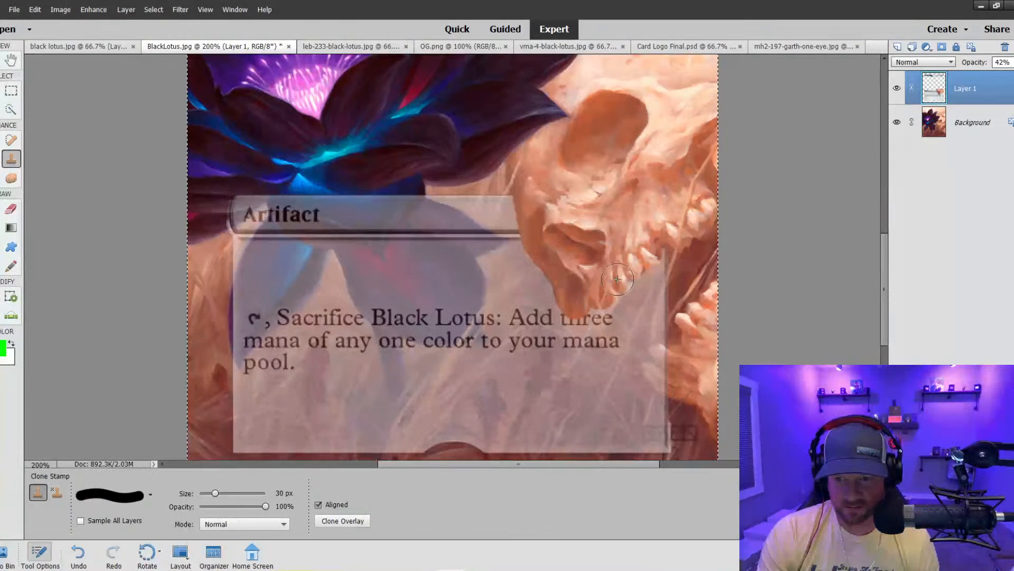
pyautogui.moveTo(598, 299); pyautogui.dragTo(590, 317)
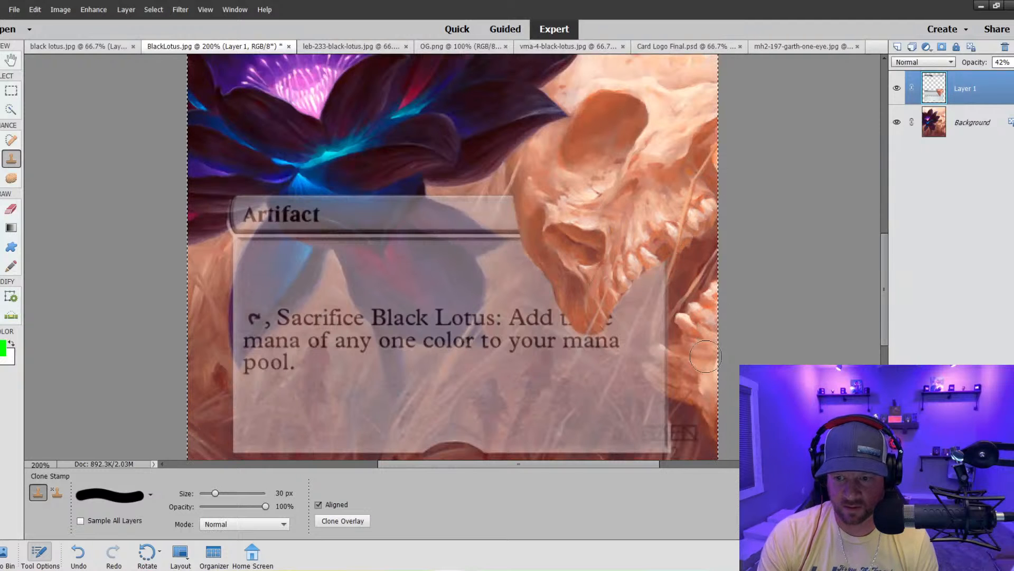
pyautogui.moveTo(671, 368); pyautogui.dragTo(664, 362)
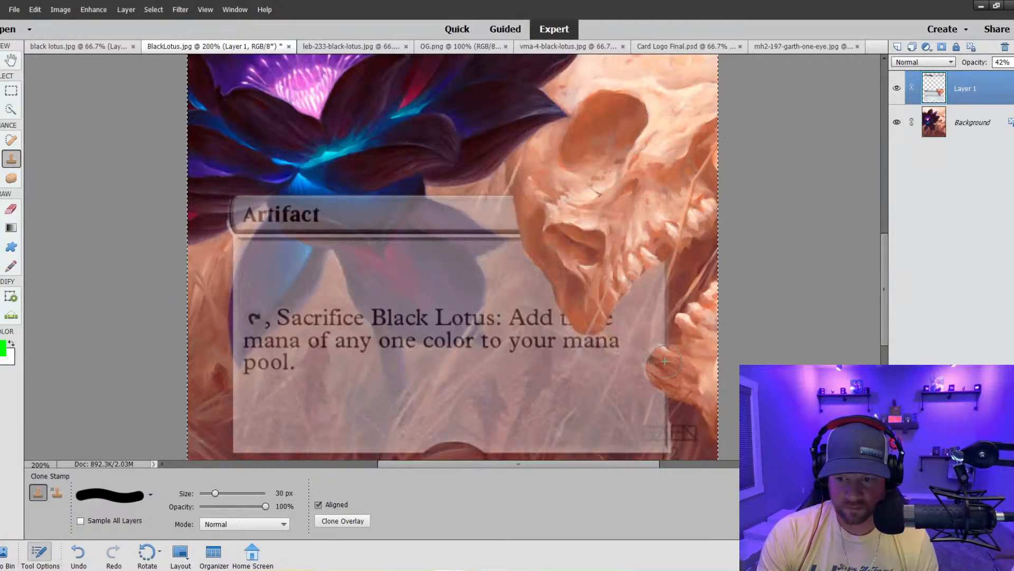
pyautogui.hotkey('ctrl', 'z')
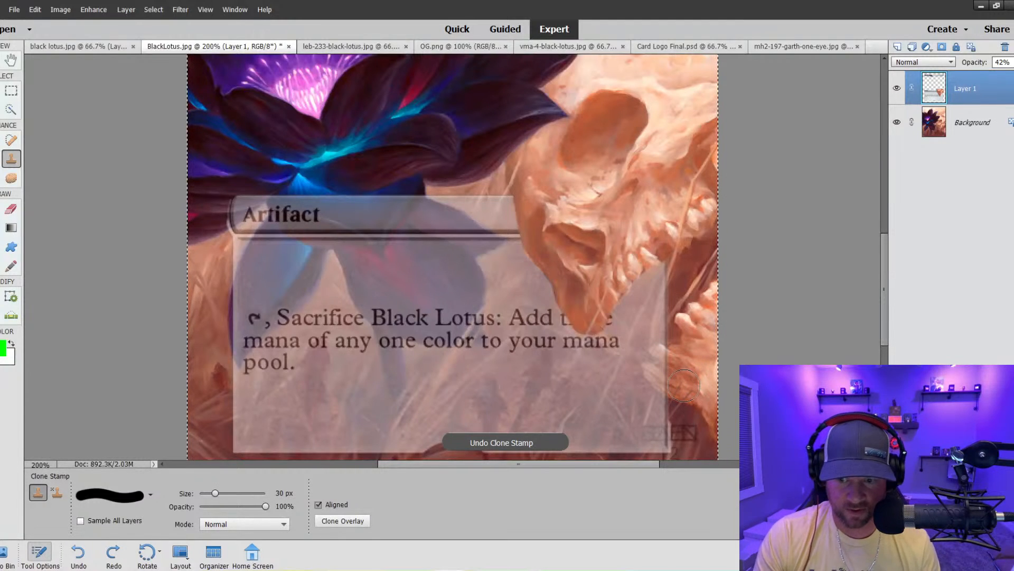
# Check the whole card with the cloned skull and clear the selection around the canvas.
pyautogui.hotkey('ctrl', '-')
pyautogui.hotkey('ctrl', '-')
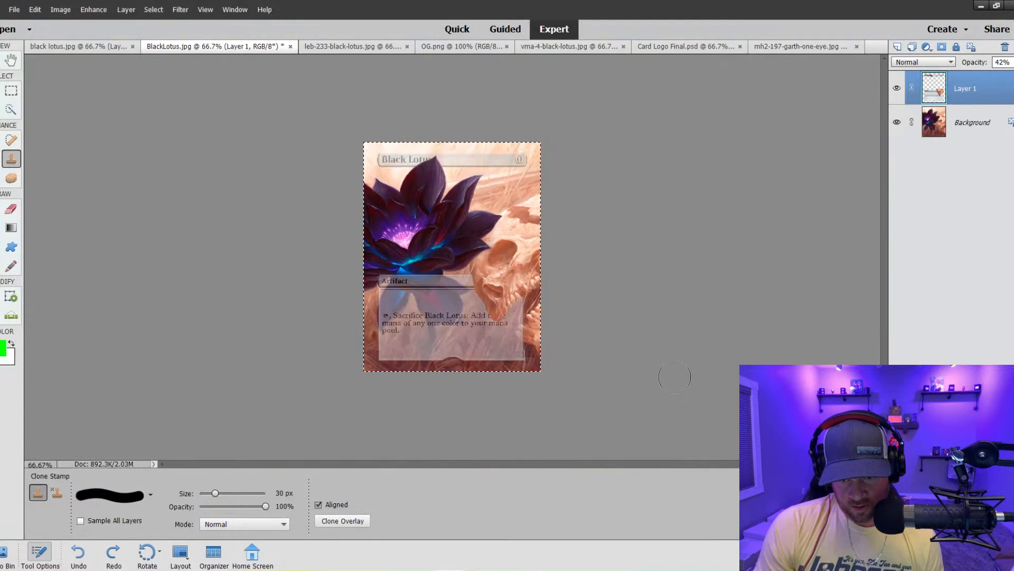
pyautogui.hotkey('ctrl', '+')
pyautogui.hotkey('ctrl', '+')
pyautogui.hotkey('ctrl', '+')
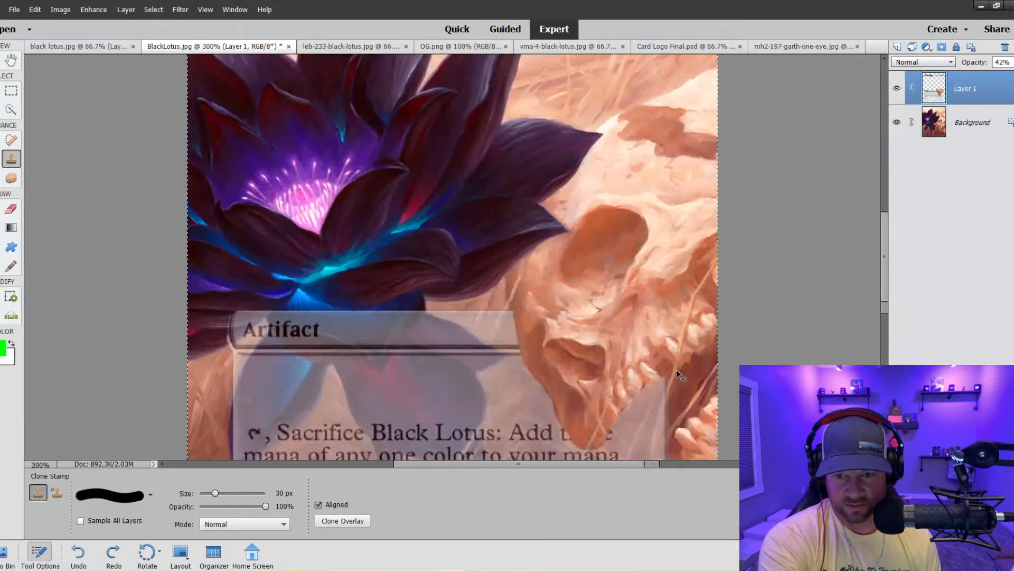
pyautogui.scroll(-6, 749, 289)
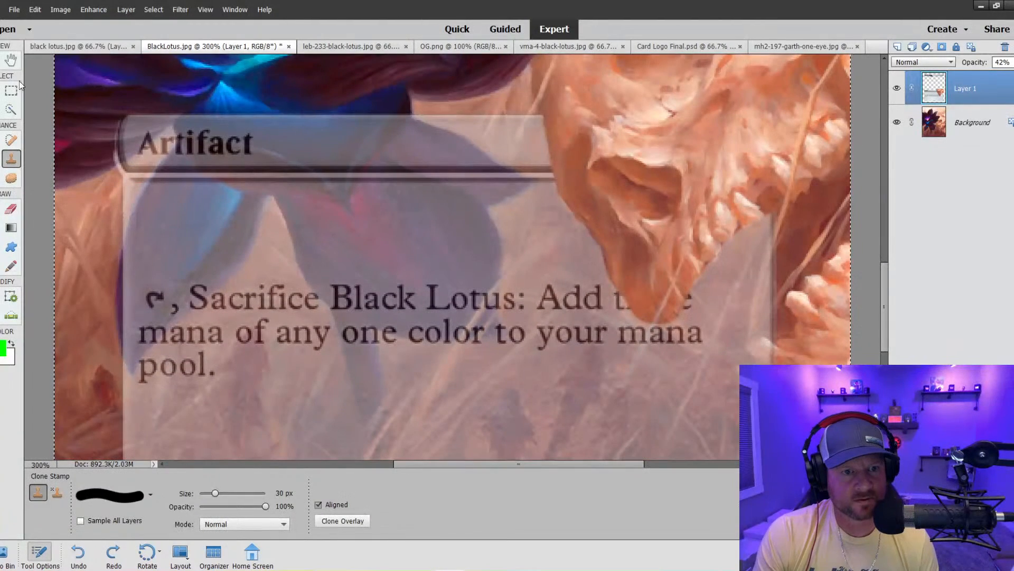
pyautogui.click(11, 90)
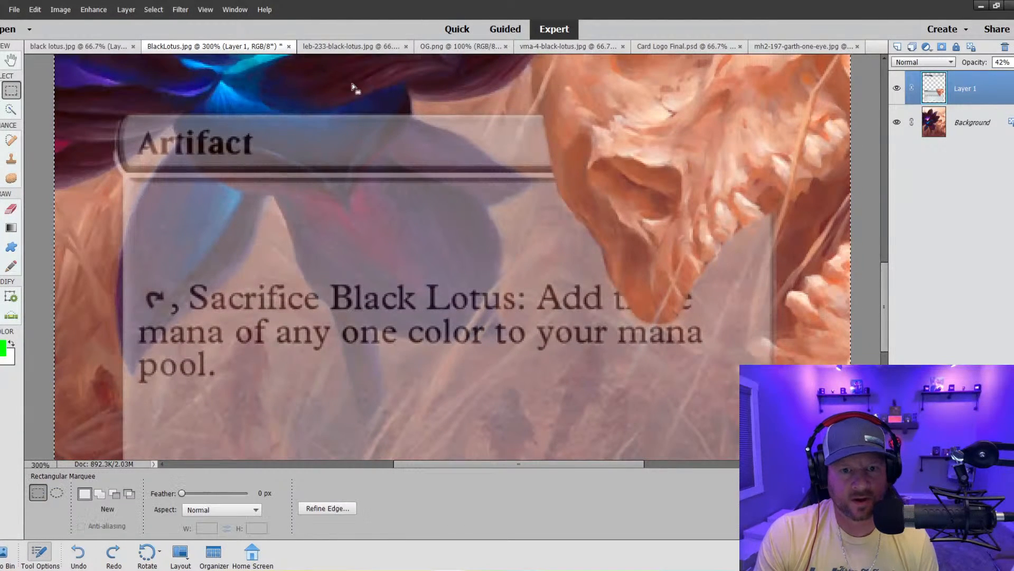
pyautogui.rightClick(290, 89)
pyautogui.click(317, 99)
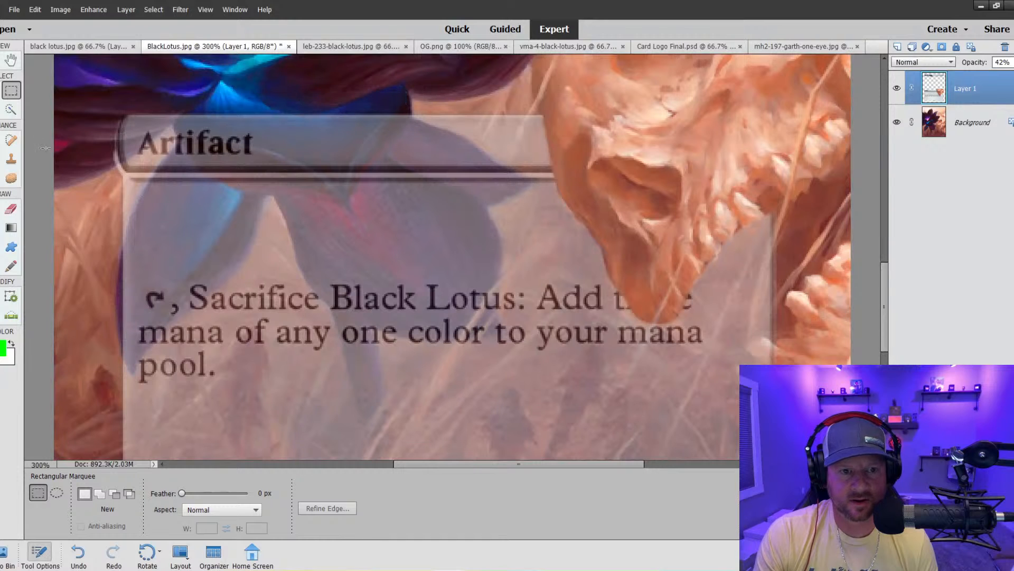
# Lower the card bars layer's opacity to 18% for cloning with the Clone Stamp.
pyautogui.click(11, 158)
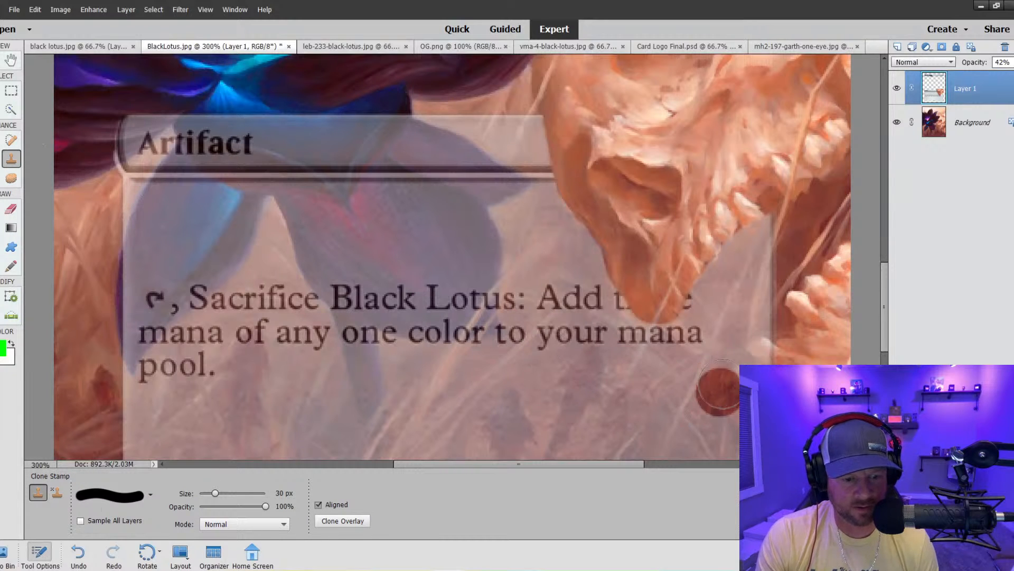
pyautogui.scroll(-3, 811, 309)
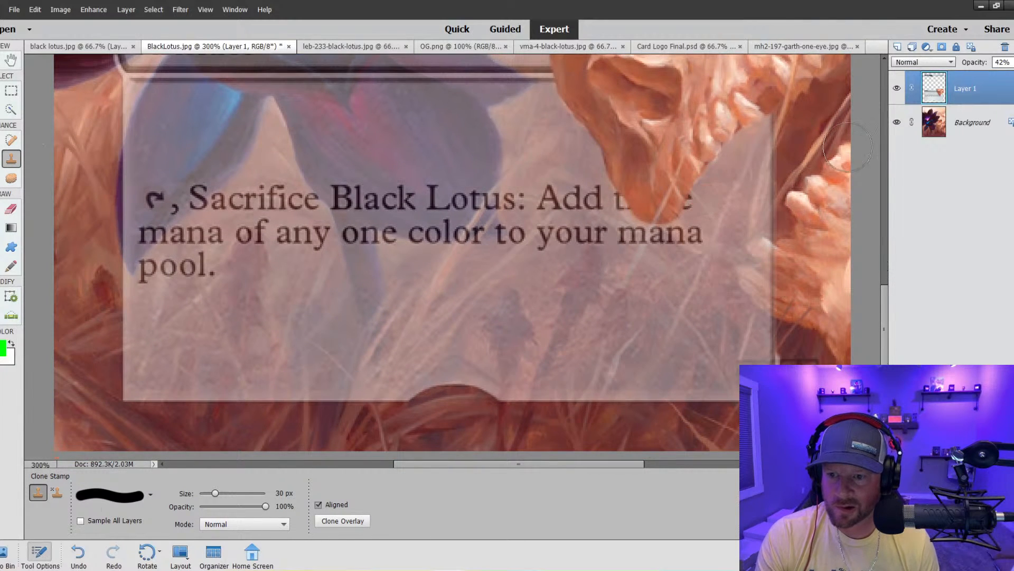
pyautogui.scroll(3, 729, 243)
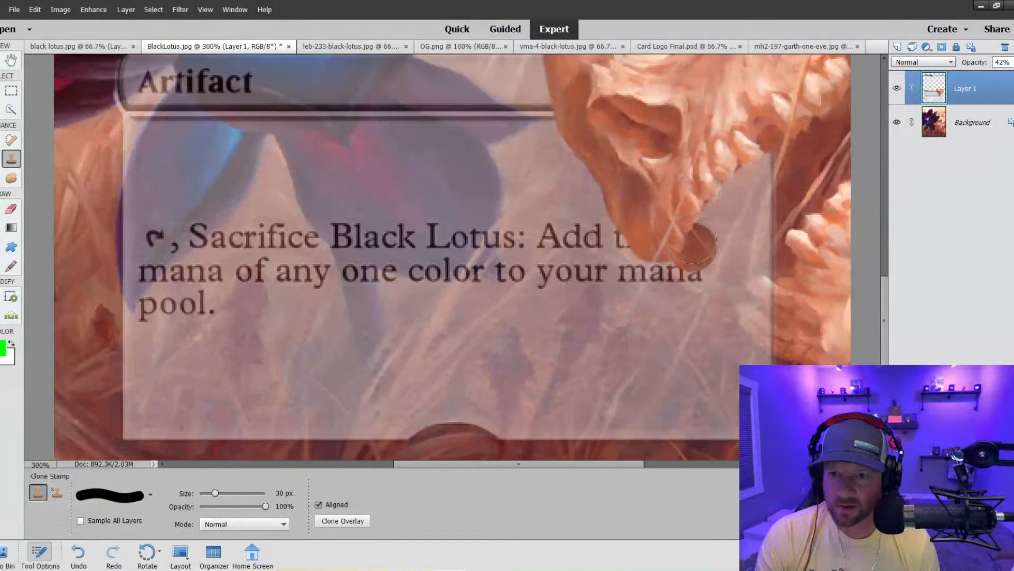
pyautogui.scroll(1, 690, 238)
pyautogui.click(1012, 62)
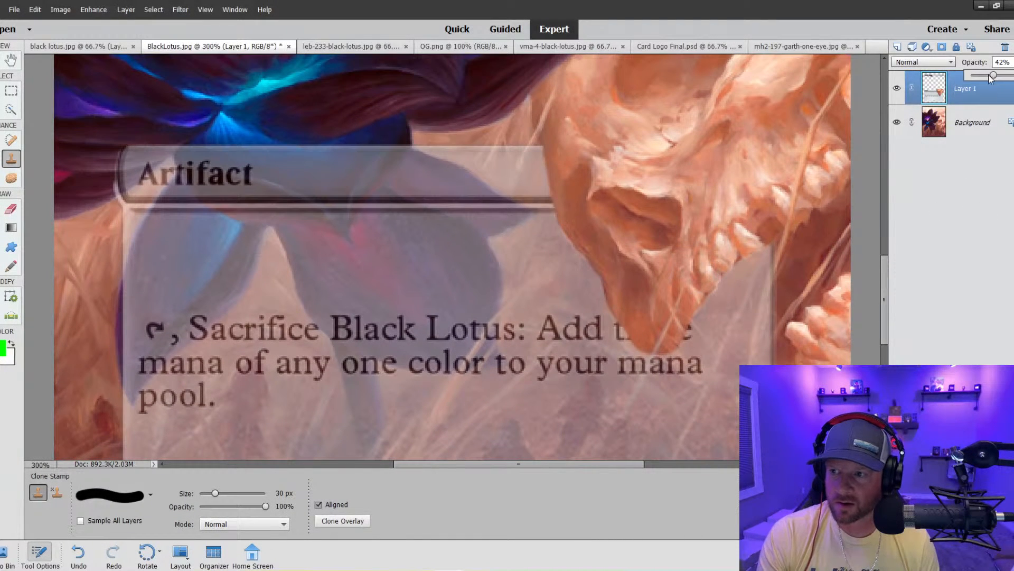
pyautogui.click(982, 76)
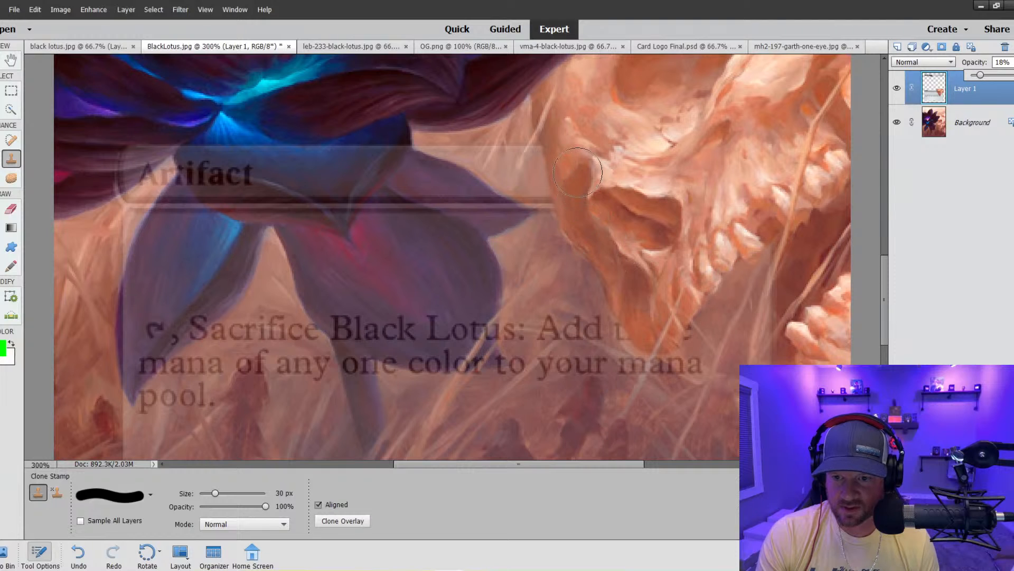
# Clone the skull's chin, the gap below its teeth and the lower jaw over the text box's right side at 30 px.
pyautogui.moveTo(700, 357); pyautogui.dragTo(669, 335)
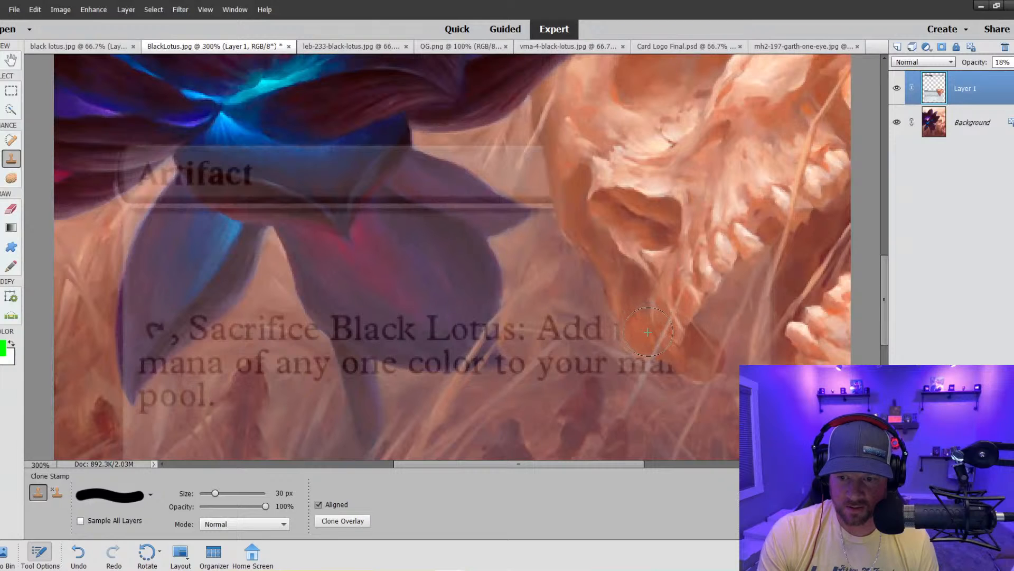
pyautogui.moveTo(637, 314); pyautogui.dragTo(668, 332)
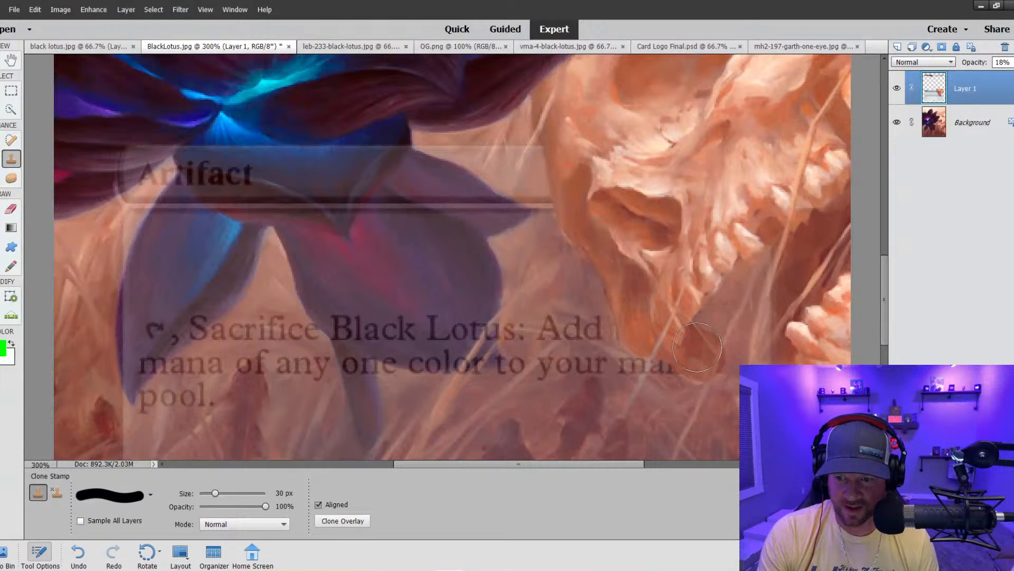
pyautogui.moveTo(717, 357); pyautogui.dragTo(754, 382)
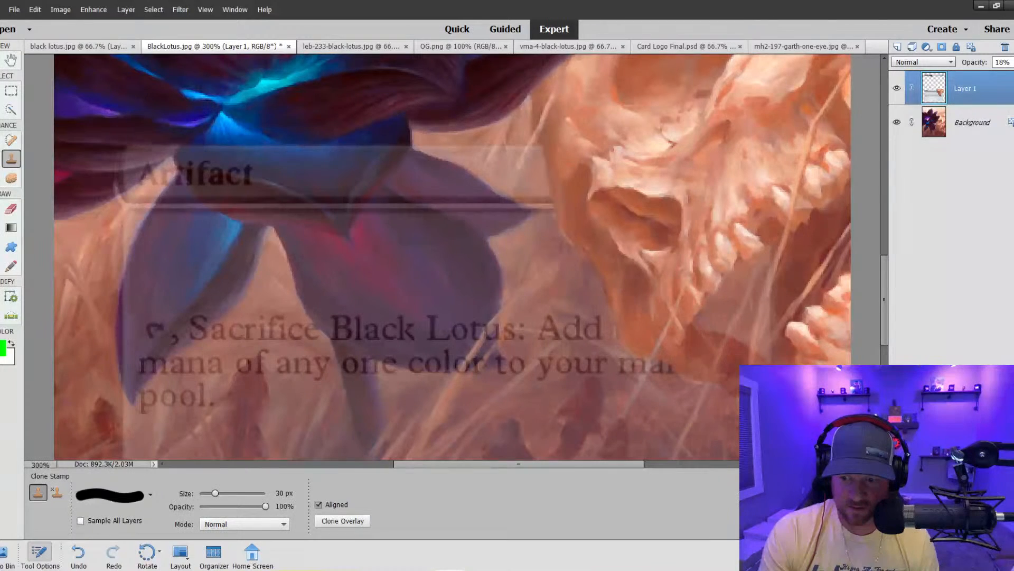
pyautogui.moveTo(781, 358)
pyautogui.mouseDown()
pyautogui.moveTo(740, 303)
pyautogui.moveTo(697, 271)
pyautogui.mouseUp()
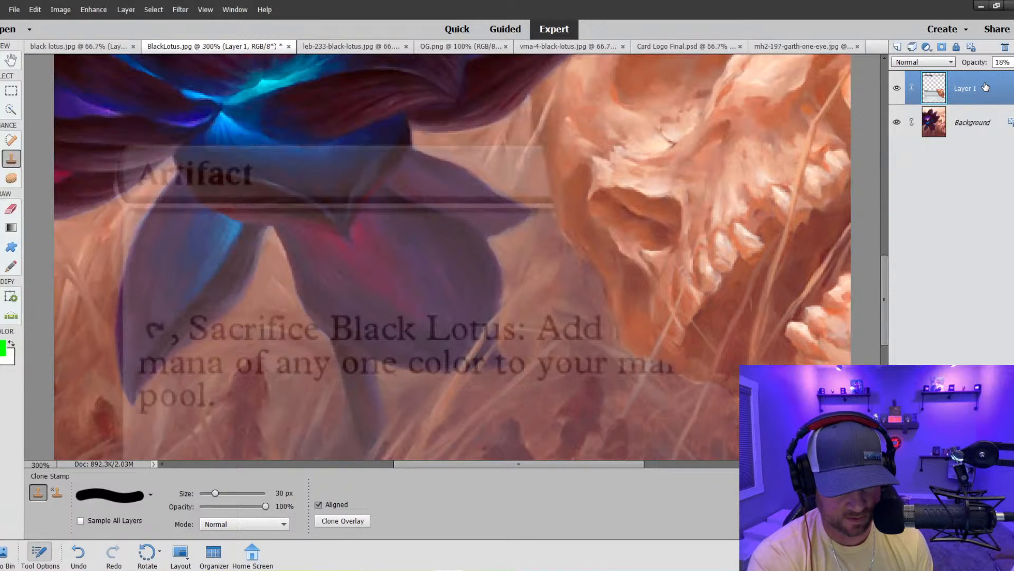
# Raise the card bars layer's opacity to 49% and view the whole card.
pyautogui.hotkey('ctrl', '-')
pyautogui.hotkey('ctrl', '-')
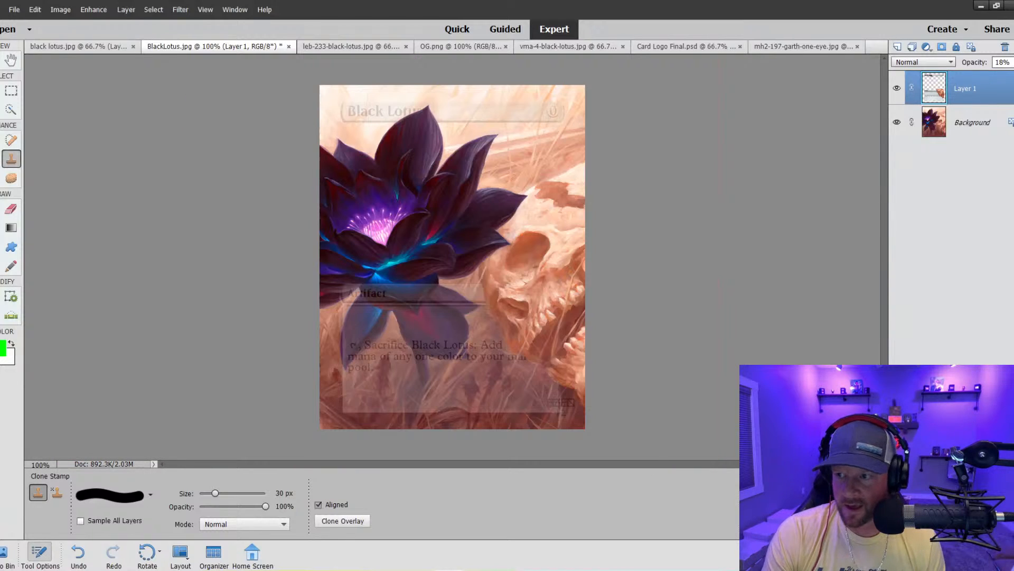
pyautogui.click(1012, 62)
pyautogui.click(1006, 77)
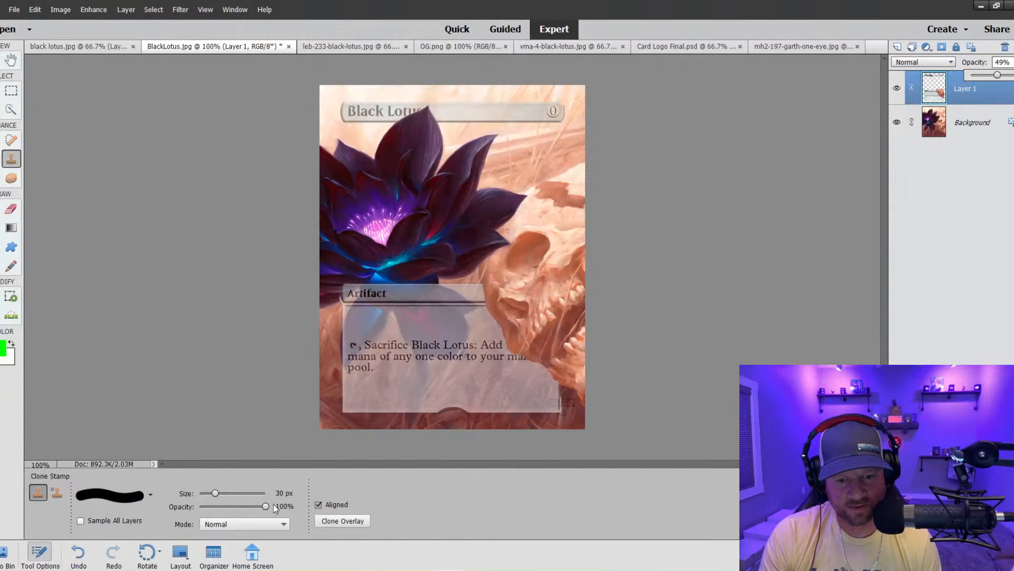
# Switch the Clone Stamp to a soft round brush at 30 px and 65% opacity.
pyautogui.click(151, 495)
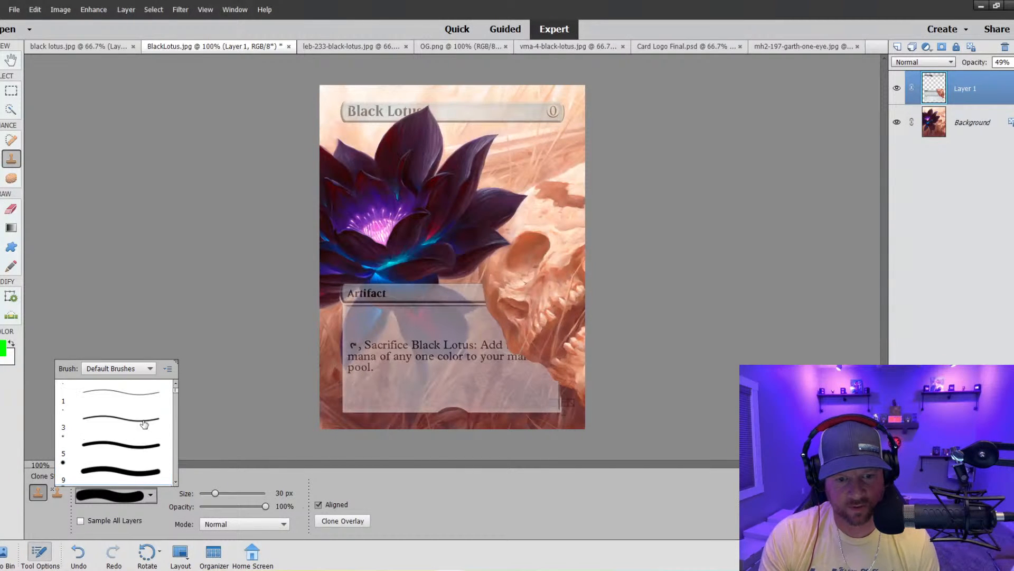
pyautogui.scroll(-4, 139, 427)
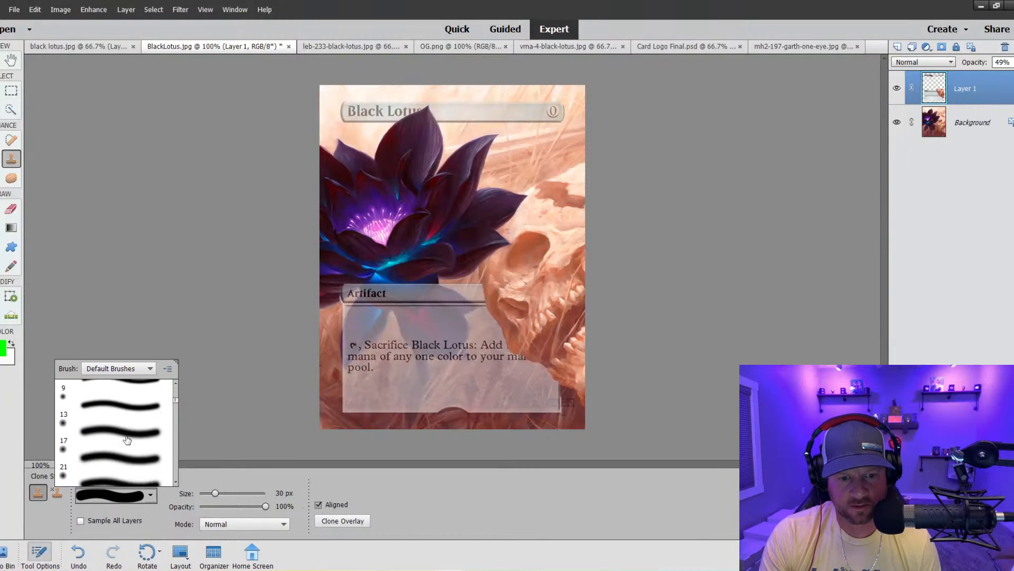
pyautogui.scroll(1, 124, 404)
pyautogui.click(127, 404)
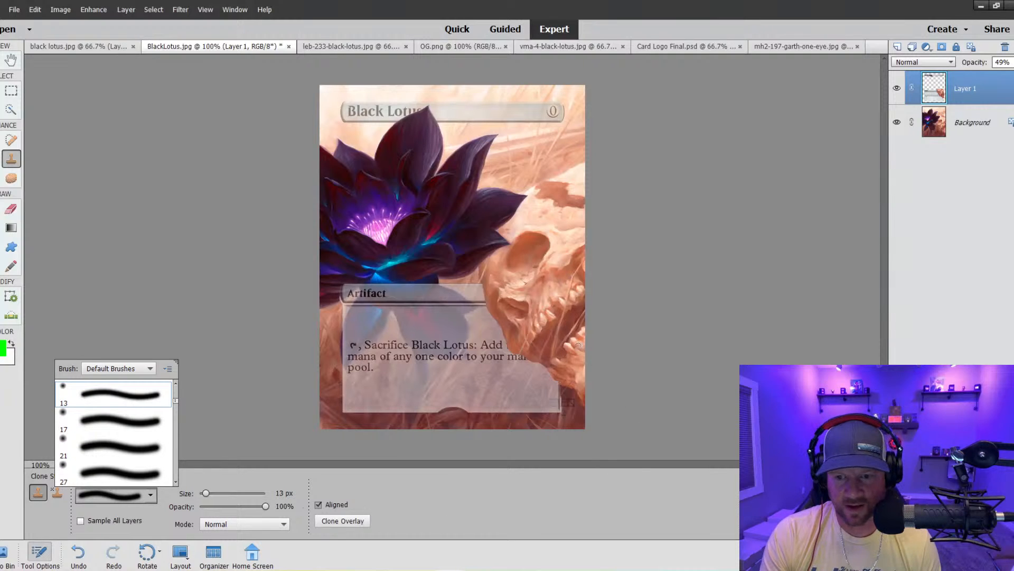
pyautogui.press(']')
pyautogui.press(']')
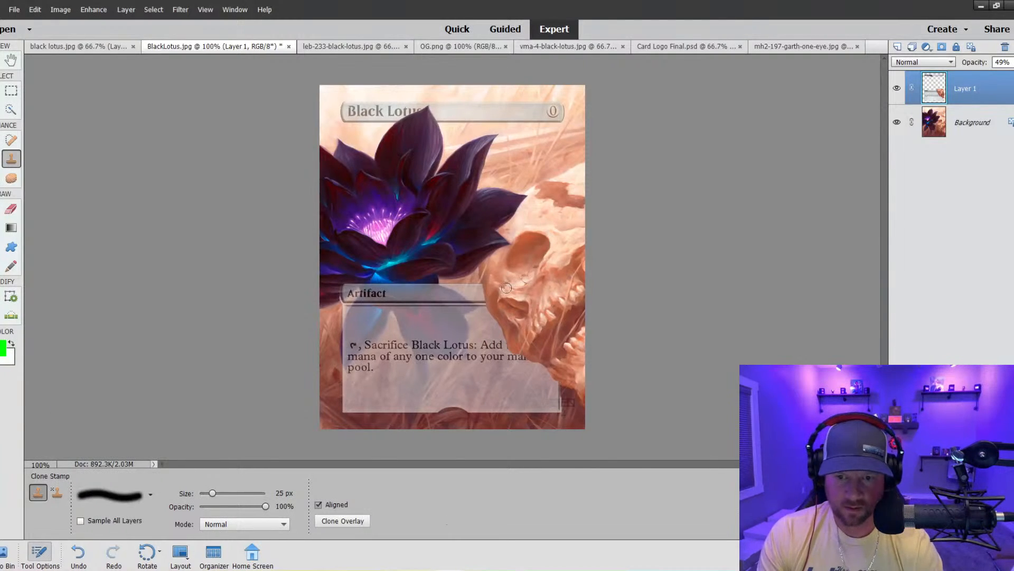
pyautogui.hotkey('ctrl', '=')
pyautogui.hotkey('ctrl', '=')
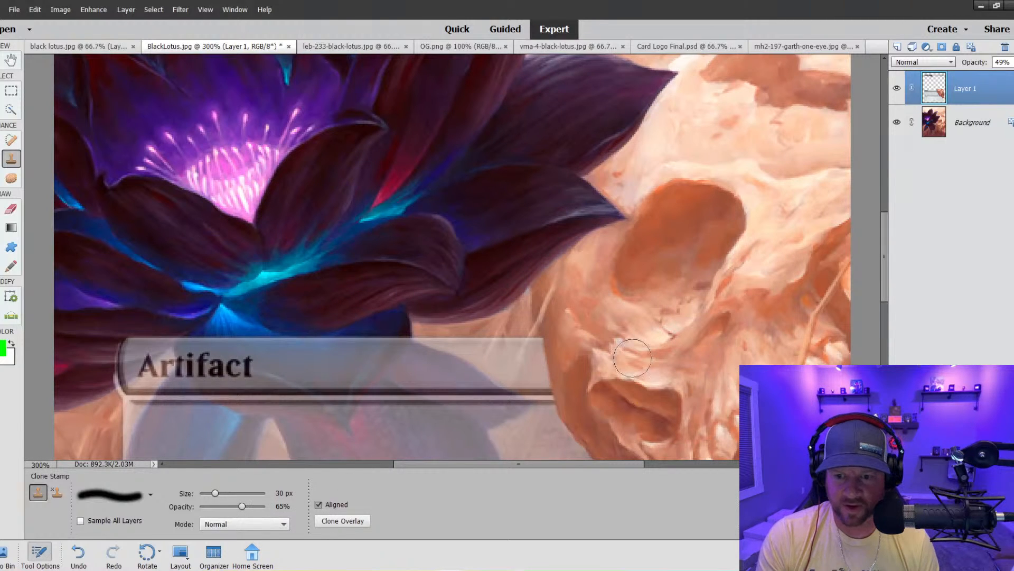
# Clone along the skull's jaw edge over the text box's right side at 30 px and 65% opacity.
pyautogui.scroll(-3, 534, 237)
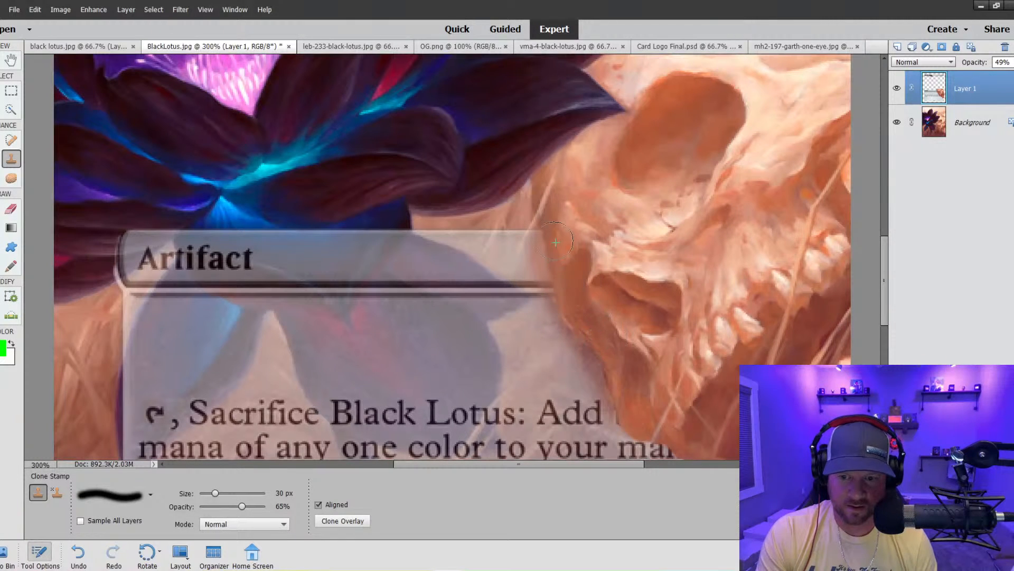
pyautogui.scroll(-5, 674, 350)
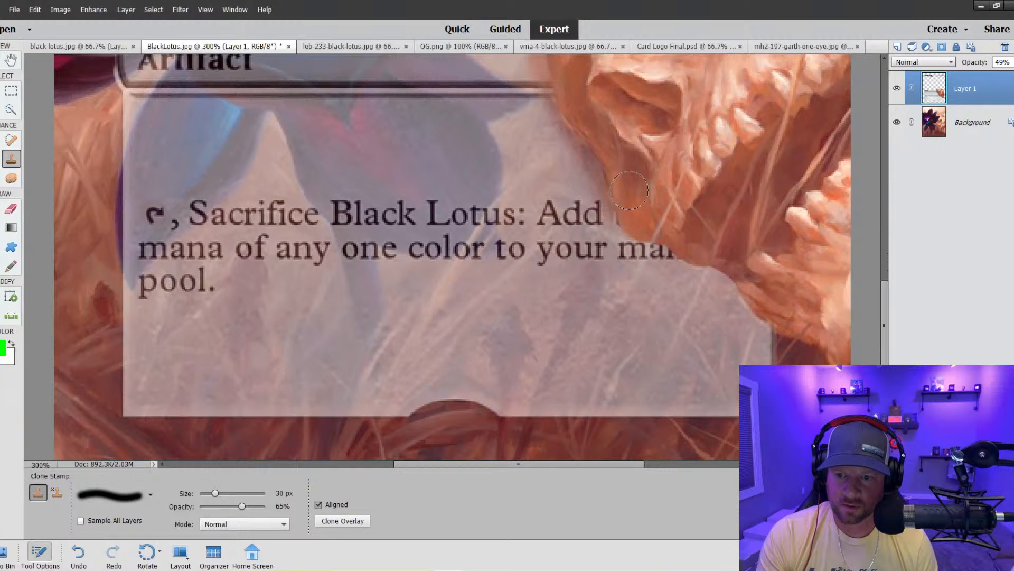
pyautogui.moveTo(628, 190)
pyautogui.mouseDown()
pyautogui.moveTo(637, 227)
pyautogui.moveTo(789, 317)
pyautogui.moveTo(727, 266)
pyautogui.moveTo(789, 319)
pyautogui.moveTo(711, 263)
pyautogui.mouseUp()
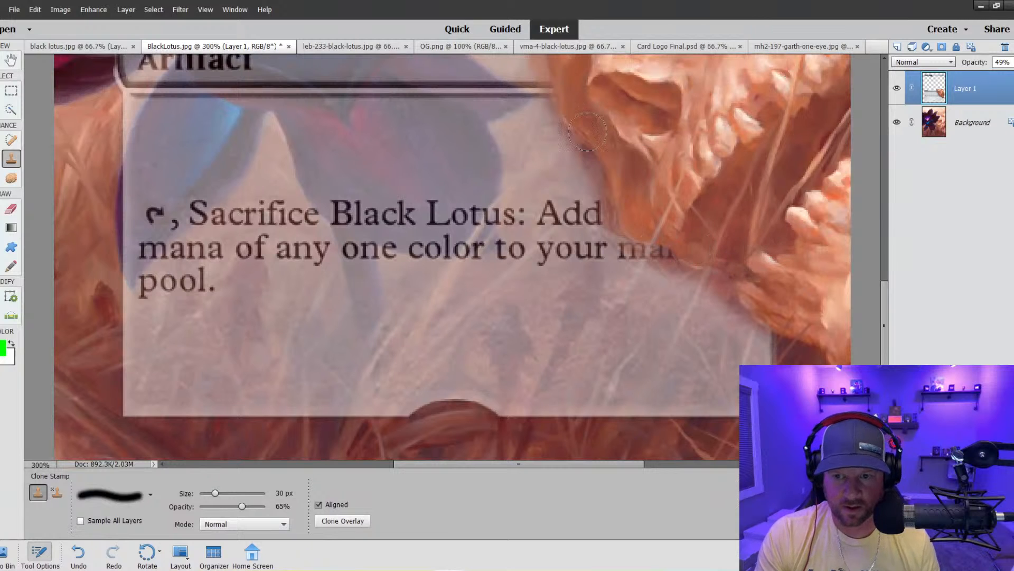
pyautogui.hotkey('ctrl', '-')
pyautogui.hotkey('ctrl', '-')
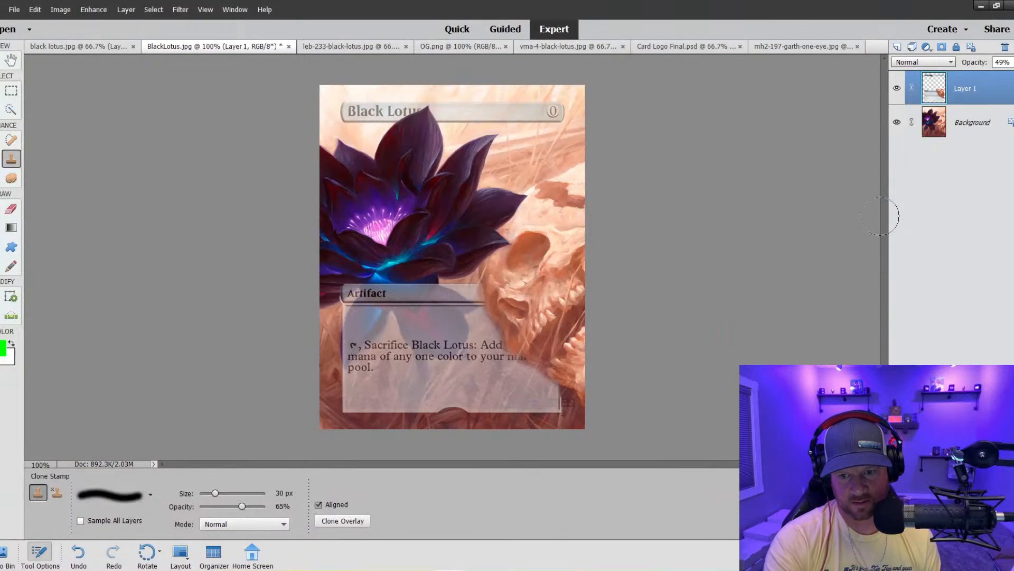
# Raise the card bars layer's opacity to 63%.
pyautogui.click(1013, 63)
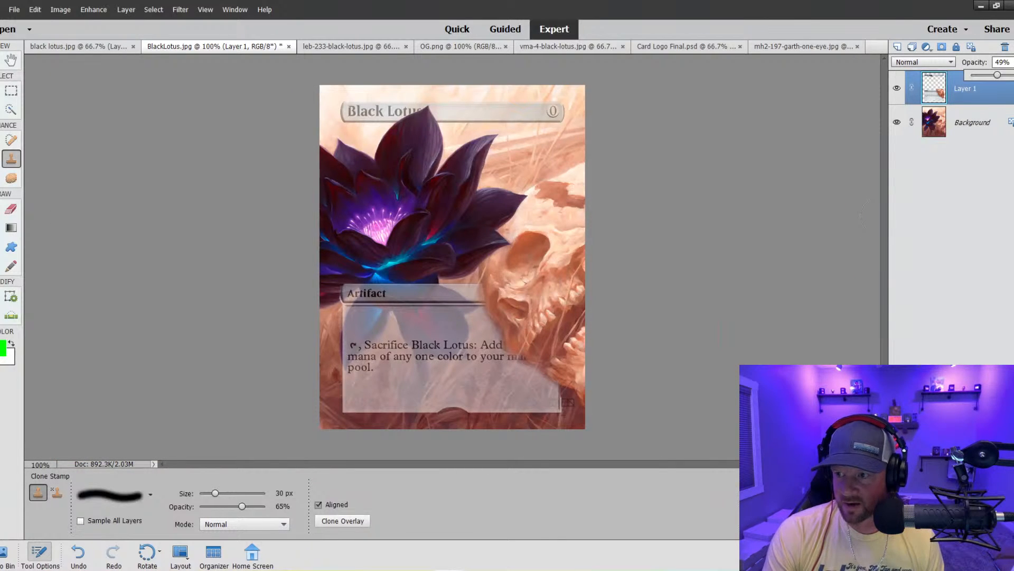
pyautogui.moveTo(1006, 79); pyautogui.dragTo(1010, 77)
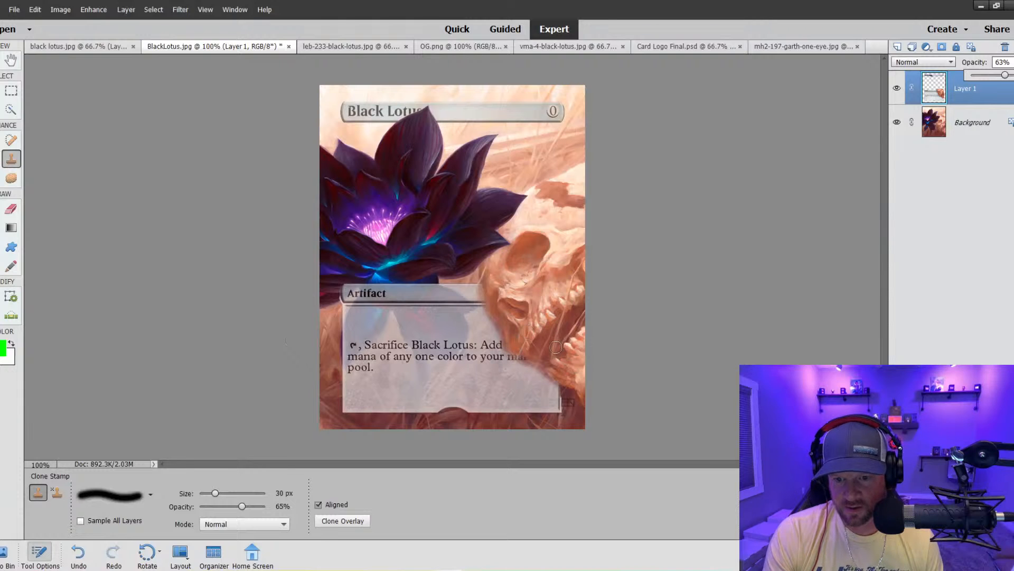
pyautogui.click(495, 313)
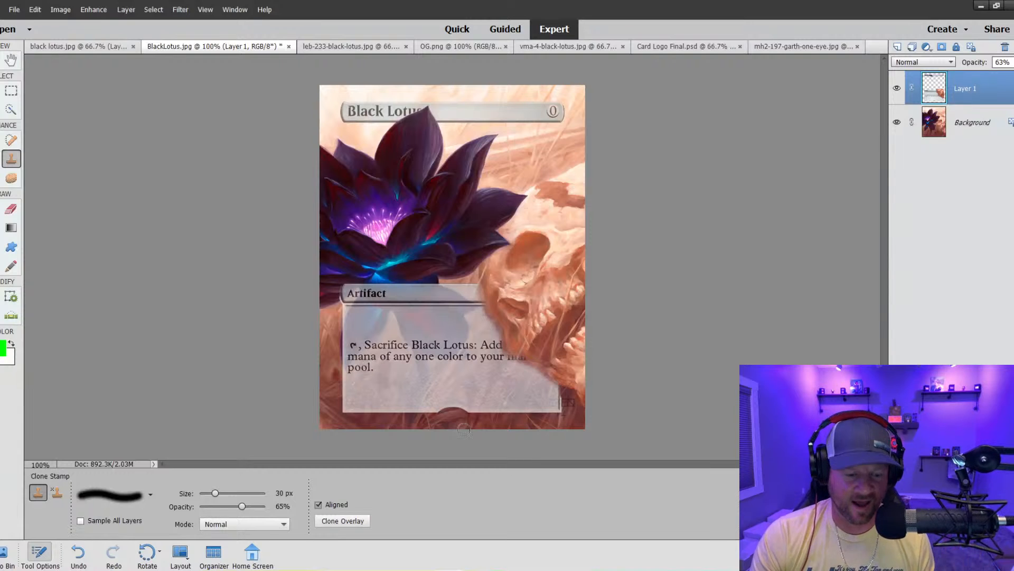
# Clone the dark grass over the bottom of the text box at 30 px and 86% opacity, up to the last rules line.
pyautogui.hotkey('ctrl', '=')
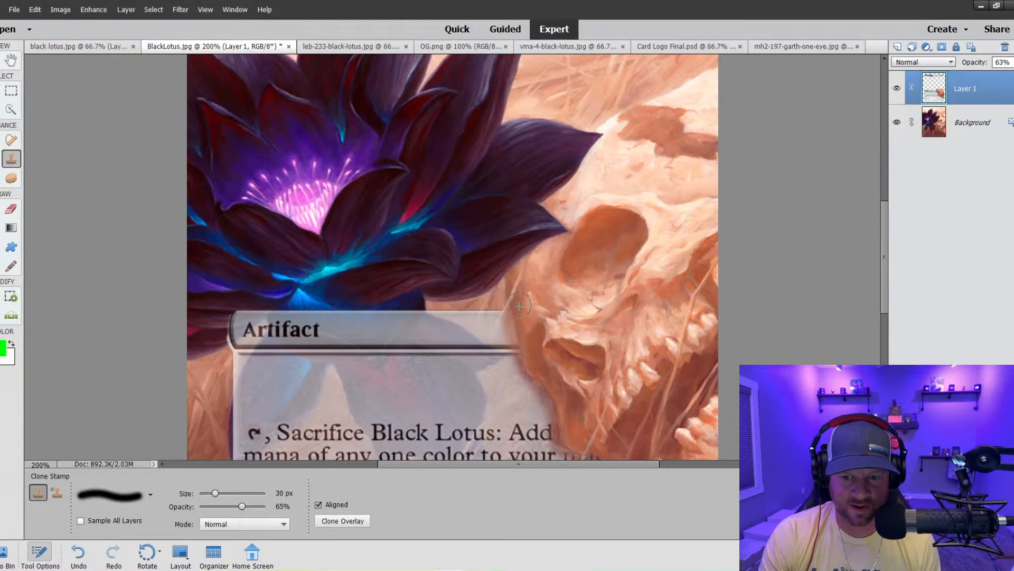
pyautogui.scroll(-3, 597, 294)
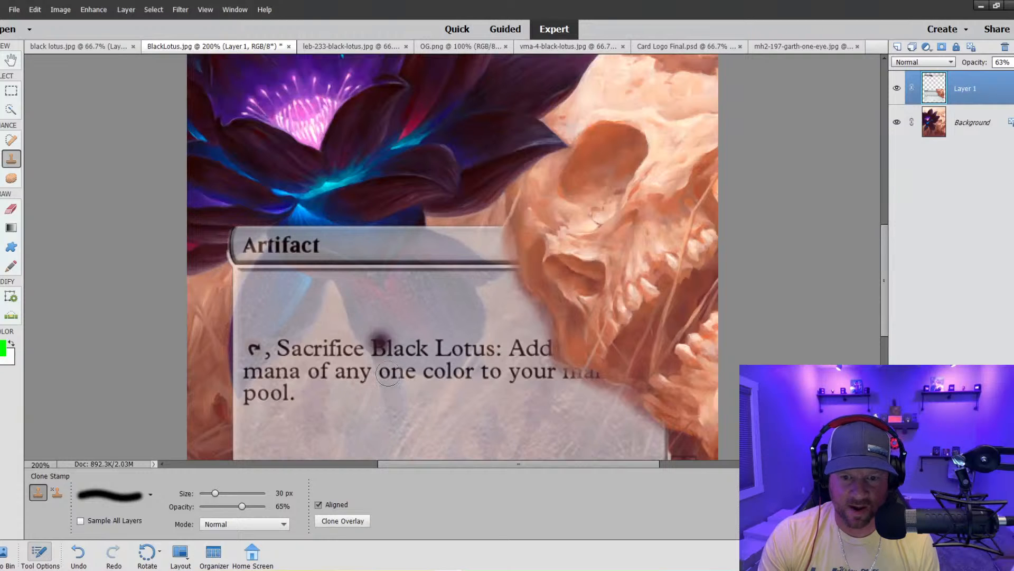
pyautogui.scroll(-1, 396, 377)
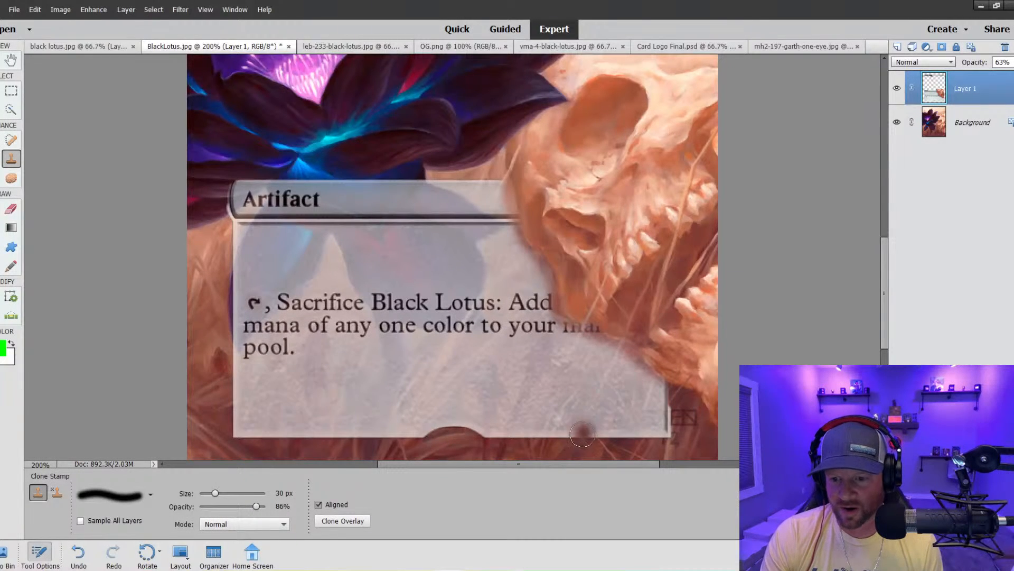
pyautogui.moveTo(593, 424); pyautogui.dragTo(655, 275)
pyautogui.moveTo(611, 420)
pyautogui.mouseDown()
pyautogui.moveTo(635, 356)
pyautogui.moveTo(656, 369)
pyautogui.mouseUp()
pyautogui.moveTo(648, 426); pyautogui.dragTo(659, 395)
pyautogui.moveTo(582, 424)
pyautogui.mouseDown()
pyautogui.moveTo(589, 360)
pyautogui.moveTo(549, 370)
pyautogui.moveTo(530, 434)
pyautogui.moveTo(583, 351)
pyautogui.moveTo(579, 332)
pyautogui.mouseUp()
pyautogui.moveTo(551, 429); pyautogui.dragTo(608, 387)
pyautogui.moveTo(613, 429)
pyautogui.mouseDown()
pyautogui.moveTo(665, 398)
pyautogui.moveTo(502, 430)
pyautogui.moveTo(423, 430)
pyautogui.mouseUp()
pyautogui.moveTo(249, 425)
pyautogui.mouseDown()
pyautogui.moveTo(241, 360)
pyautogui.moveTo(235, 433)
pyautogui.moveTo(290, 371)
pyautogui.moveTo(277, 430)
pyautogui.moveTo(243, 438)
pyautogui.moveTo(288, 395)
pyautogui.moveTo(322, 396)
pyautogui.moveTo(315, 418)
pyautogui.moveTo(308, 378)
pyautogui.moveTo(287, 452)
pyautogui.moveTo(321, 376)
pyautogui.moveTo(341, 388)
pyautogui.moveTo(341, 420)
pyautogui.moveTo(372, 371)
pyautogui.moveTo(370, 430)
pyautogui.moveTo(397, 377)
pyautogui.moveTo(390, 430)
pyautogui.moveTo(400, 377)
pyautogui.moveTo(419, 392)
pyautogui.moveTo(436, 442)
pyautogui.moveTo(450, 376)
pyautogui.moveTo(464, 417)
pyautogui.moveTo(515, 374)
pyautogui.moveTo(505, 422)
pyautogui.moveTo(538, 360)
pyautogui.moveTo(535, 401)
pyautogui.moveTo(560, 359)
pyautogui.moveTo(545, 383)
pyautogui.moveTo(574, 416)
pyautogui.mouseUp()
pyautogui.moveTo(226, 368)
pyautogui.mouseDown()
pyautogui.moveTo(267, 449)
pyautogui.moveTo(251, 417)
pyautogui.moveTo(233, 430)
pyautogui.moveTo(299, 442)
pyautogui.moveTo(227, 426)
pyautogui.moveTo(224, 408)
pyautogui.moveTo(322, 437)
pyautogui.moveTo(438, 437)
pyautogui.moveTo(318, 438)
pyautogui.moveTo(590, 442)
pyautogui.moveTo(539, 438)
pyautogui.mouseUp()
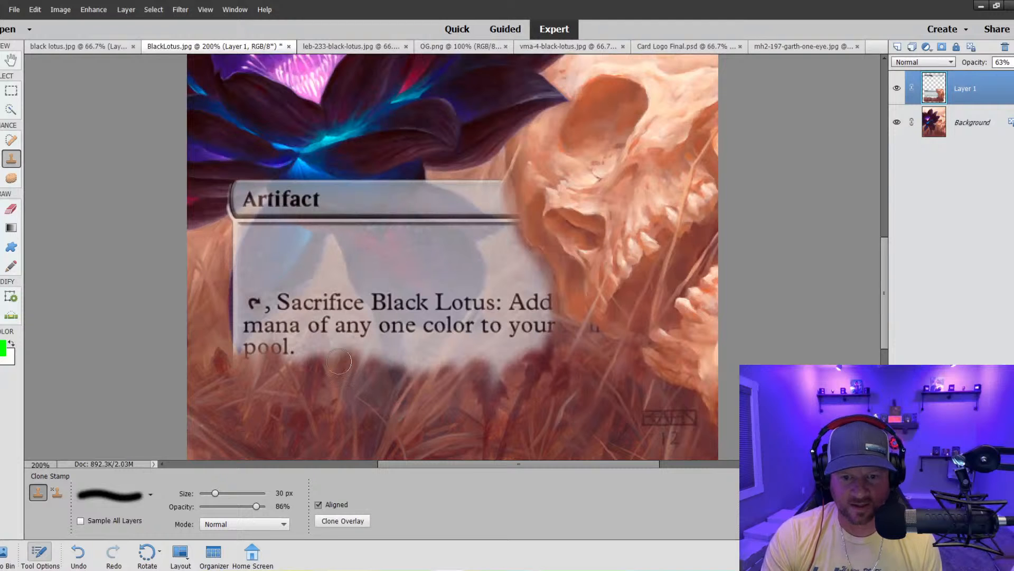
pyautogui.hotkey('ctrl', '-')
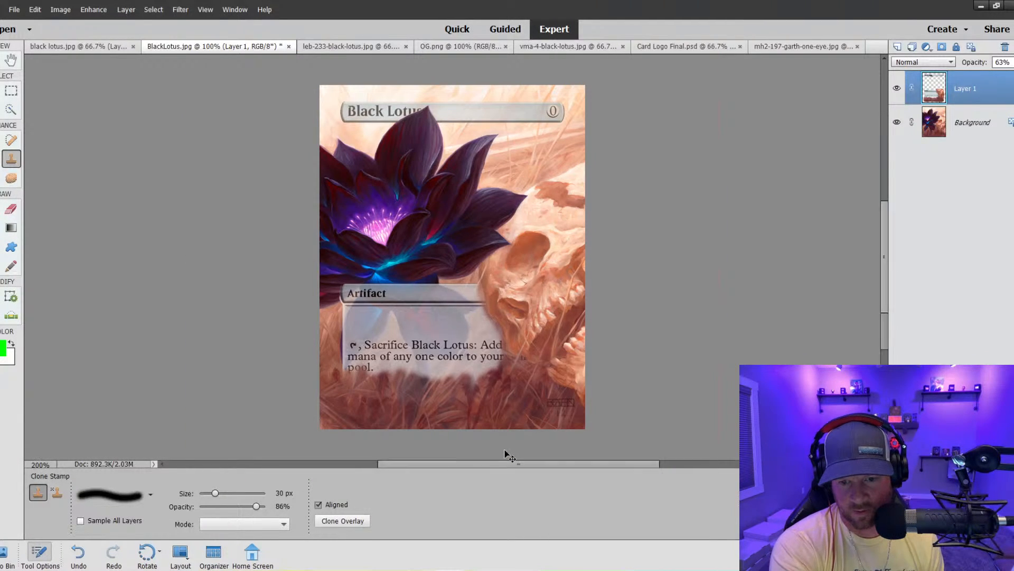
# Clone long grass blades up across the words "Lotus" and "color" with an 8 px Clone Stamp brush.
pyautogui.hotkey('ctrl', '+')
pyautogui.hotkey('ctrl', '+')
pyautogui.scroll(-1, 444, 338)
pyautogui.scroll(-5, 445, 339)
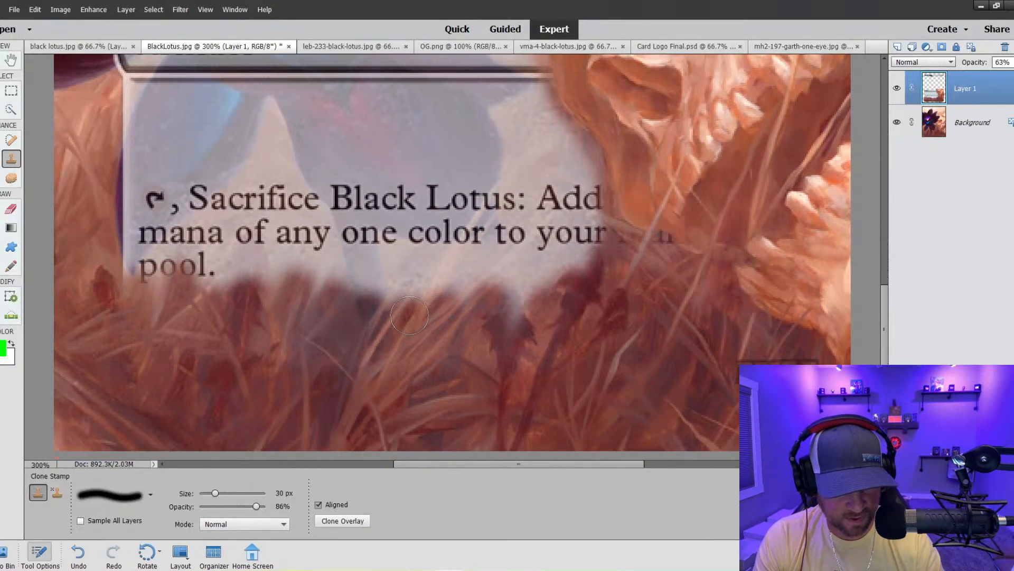
pyautogui.press('[')
pyautogui.press('[')
pyautogui.press('[')
pyautogui.press('[')
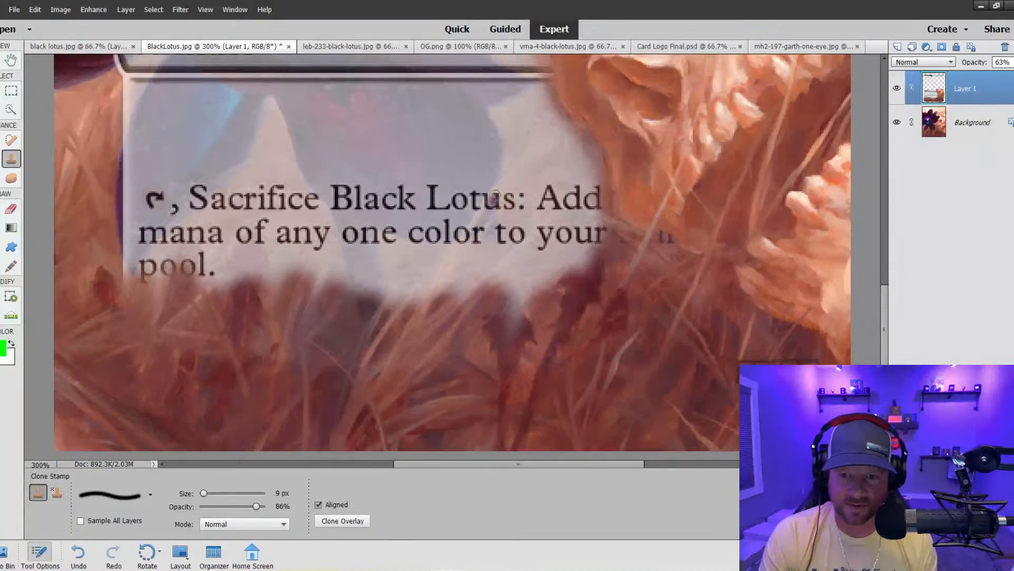
pyautogui.press('[')
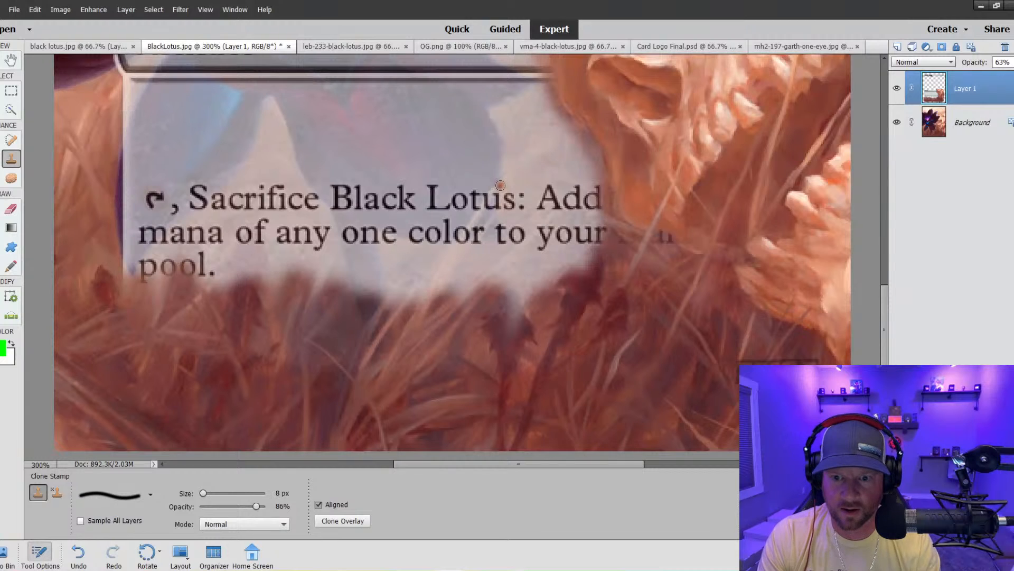
pyautogui.moveTo(500, 185)
pyautogui.mouseDown()
pyautogui.moveTo(439, 280)
pyautogui.moveTo(445, 286)
pyautogui.mouseUp()
pyautogui.moveTo(469, 250); pyautogui.dragTo(427, 312)
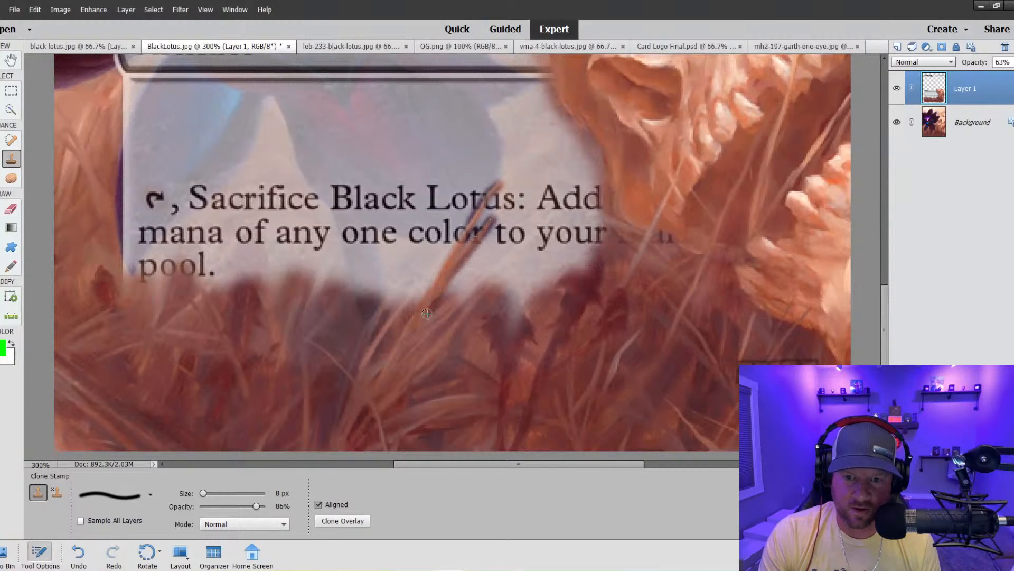
pyautogui.moveTo(522, 248)
pyautogui.mouseDown()
pyautogui.moveTo(460, 298)
pyautogui.moveTo(425, 346)
pyautogui.mouseUp()
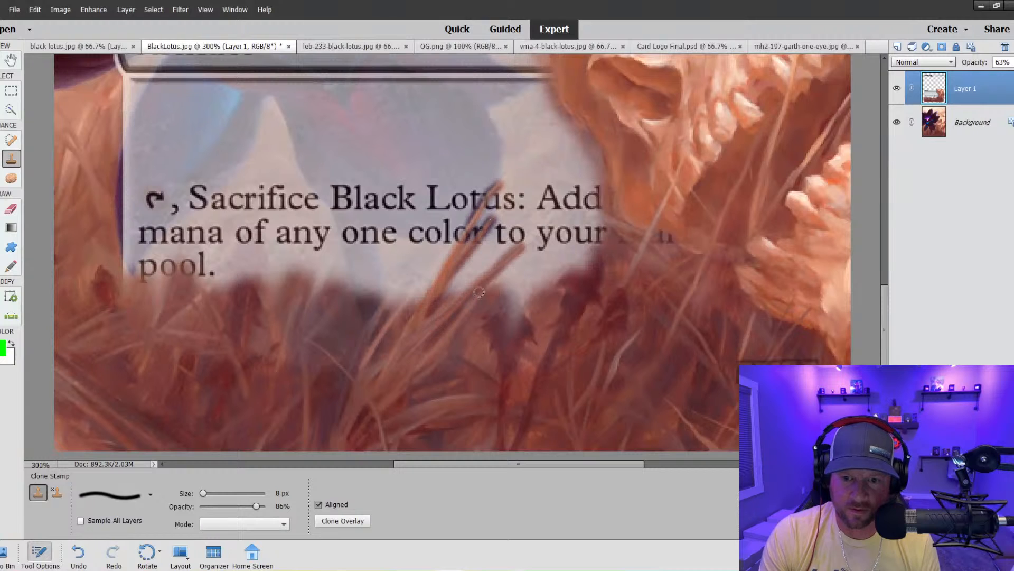
# Clone short grass blades along the text box's soft lower edge, from the middle to the word "pool".
pyautogui.moveTo(417, 281); pyautogui.dragTo(389, 330)
pyautogui.moveTo(408, 285); pyautogui.dragTo(357, 320)
pyautogui.moveTo(347, 284); pyautogui.dragTo(314, 332)
pyautogui.moveTo(331, 258); pyautogui.dragTo(310, 329)
pyautogui.moveTo(313, 266); pyautogui.dragTo(290, 324)
pyautogui.moveTo(313, 280); pyautogui.dragTo(291, 333)
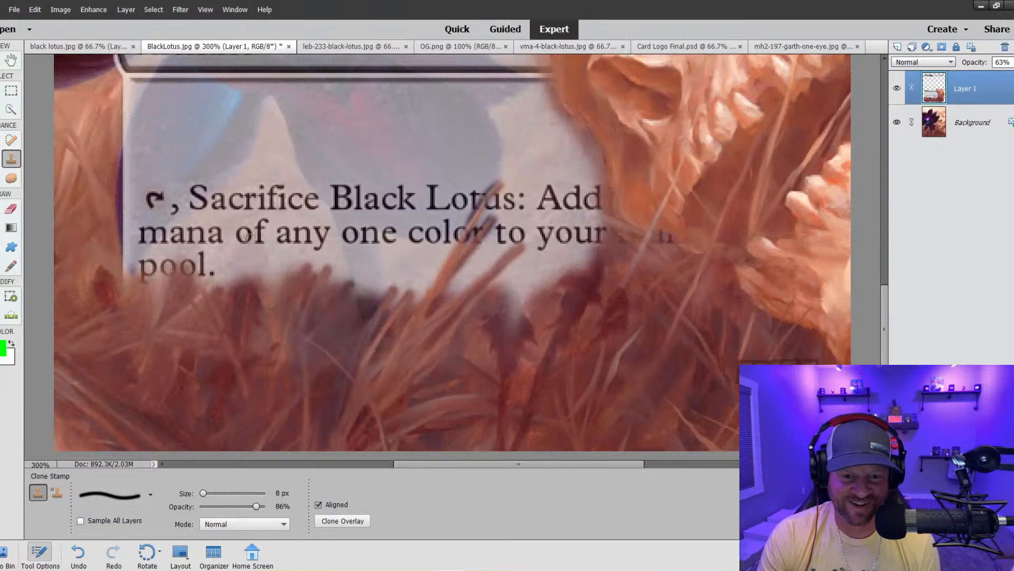
pyautogui.moveTo(286, 273); pyautogui.dragTo(274, 315)
pyautogui.moveTo(274, 278); pyautogui.dragTo(260, 317)
pyautogui.moveTo(227, 277); pyautogui.dragTo(189, 309)
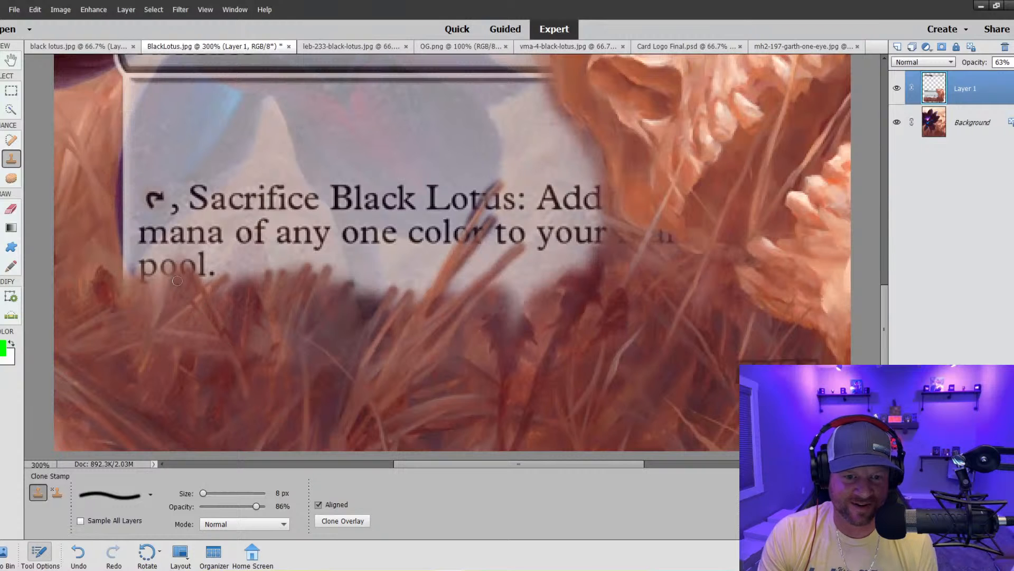
# Clone freshly sampled grass over the bottom of "pool" and add blades and a dark stalk beside "your".
pyautogui.keyDown('alt'); pyautogui.click(109, 331); pyautogui.keyUp('alt')
pyautogui.moveTo(156, 271); pyautogui.dragTo(141, 334)
pyautogui.moveTo(597, 219)
pyautogui.mouseDown()
pyautogui.moveTo(631, 252)
pyautogui.moveTo(592, 209)
pyautogui.moveTo(645, 240)
pyautogui.moveTo(592, 225)
pyautogui.moveTo(657, 289)
pyautogui.mouseUp()
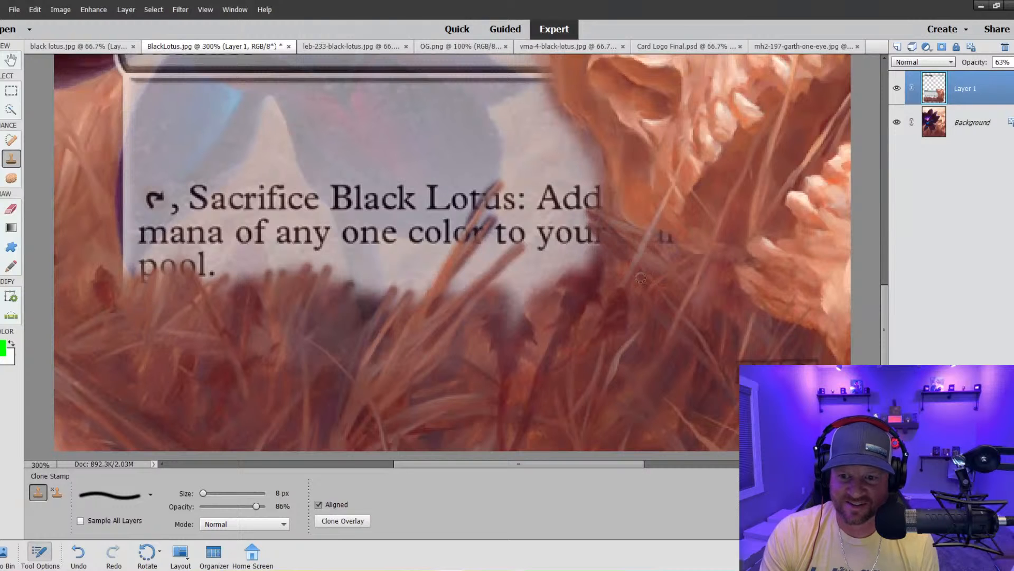
pyautogui.moveTo(595, 240)
pyautogui.mouseDown()
pyautogui.moveTo(628, 283)
pyautogui.moveTo(604, 243)
pyautogui.moveTo(554, 329)
pyautogui.moveTo(603, 252)
pyautogui.moveTo(553, 360)
pyautogui.mouseUp()
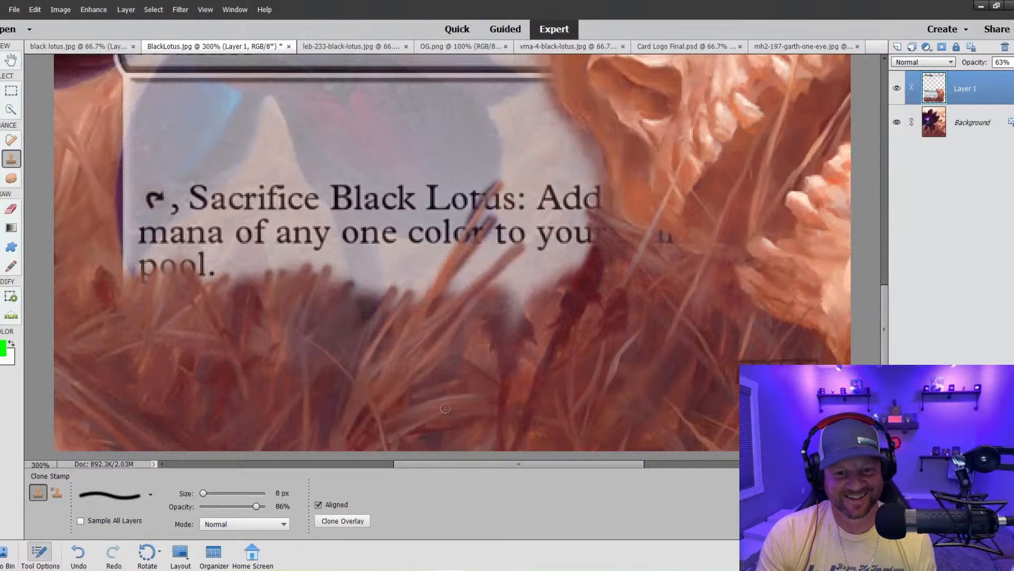
# View the whole card and raise the card bars layer's opacity to 72%.
pyautogui.scroll(-2, 445, 407)
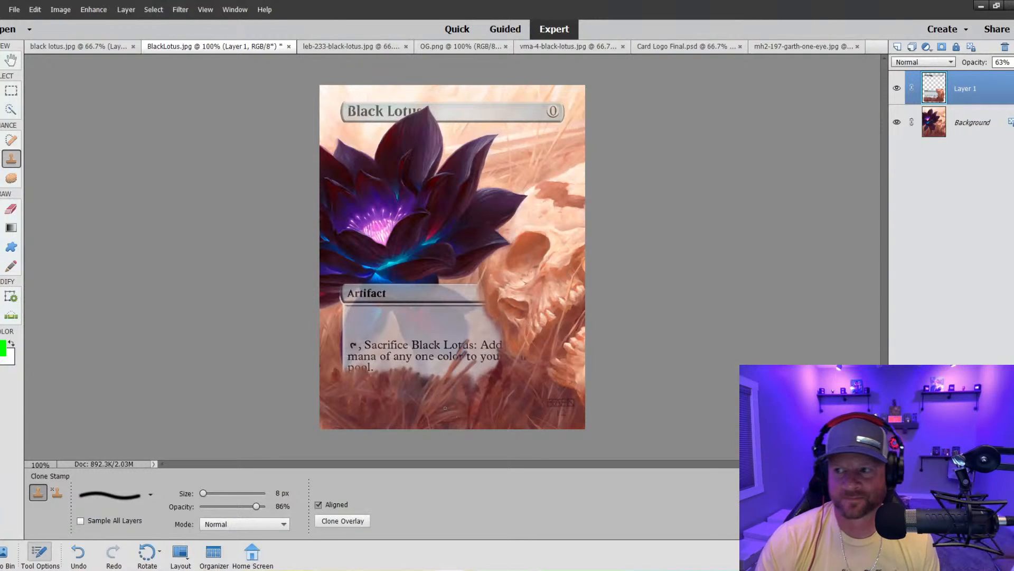
pyautogui.click(1013, 62)
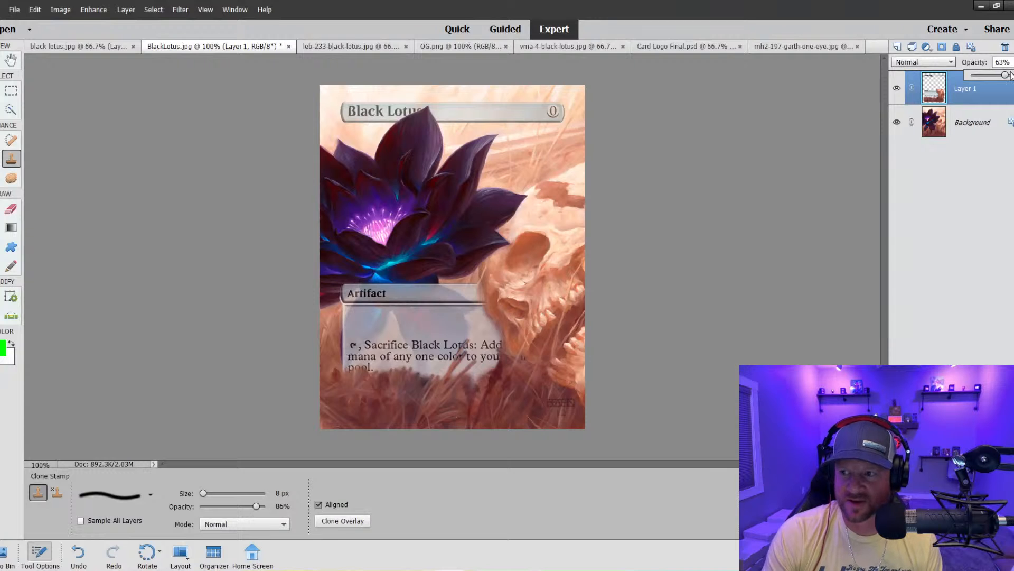
pyautogui.moveTo(1009, 76); pyautogui.dragTo(1011, 76)
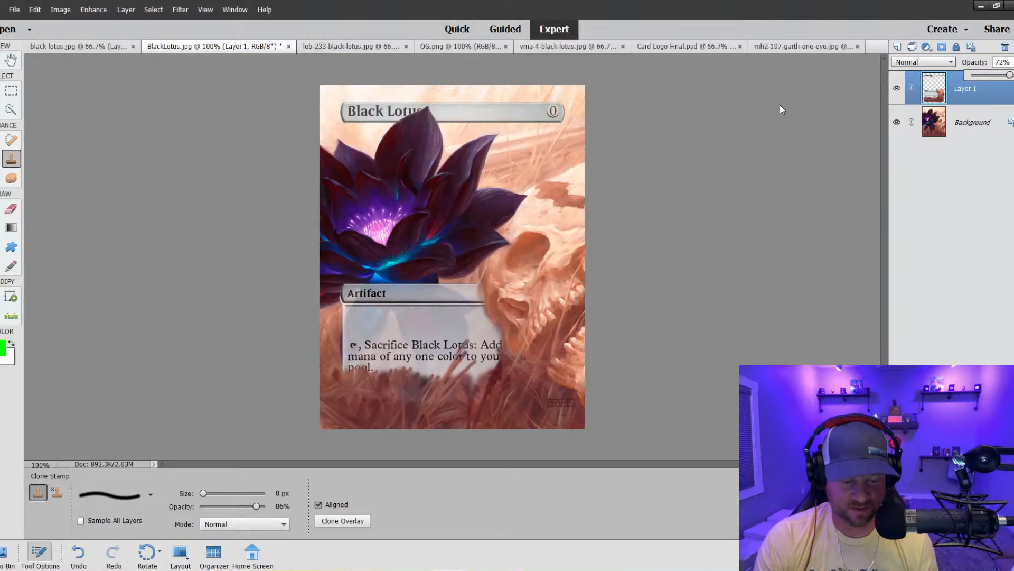
# Set the Clone Stamp's opacity to 100% and undo the last edit.
pyautogui.hotkey('ctrl', '=')
pyautogui.hotkey('ctrl', '=')
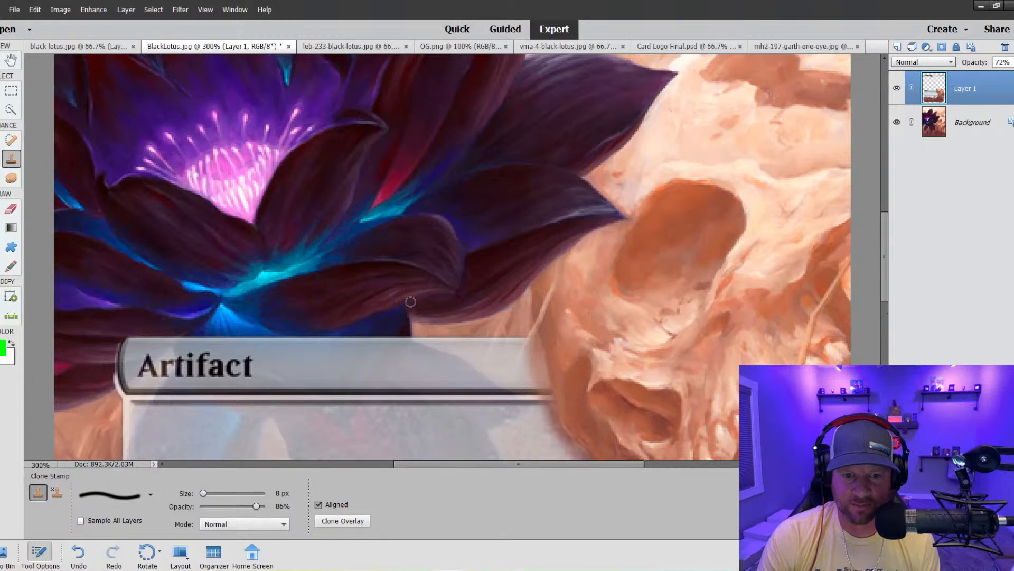
pyautogui.scroll(-3, 444, 283)
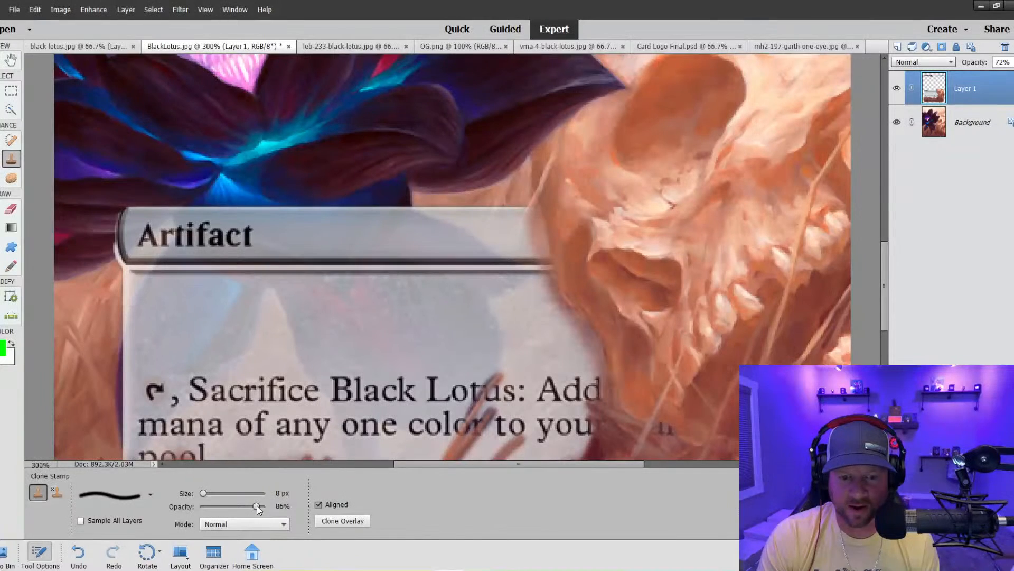
pyautogui.moveTo(256, 507); pyautogui.dragTo(266, 507)
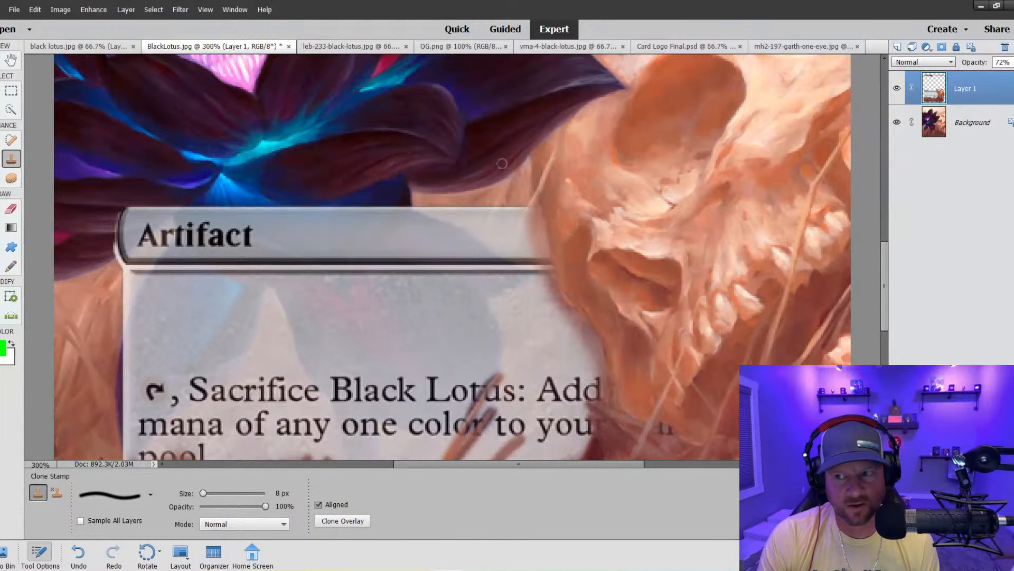
pyautogui.hotkey('ctrl', 'z')
# Lower the card bars layer's opacity to 44% to see the petals beneath the text box.
pyautogui.click(1013, 62)
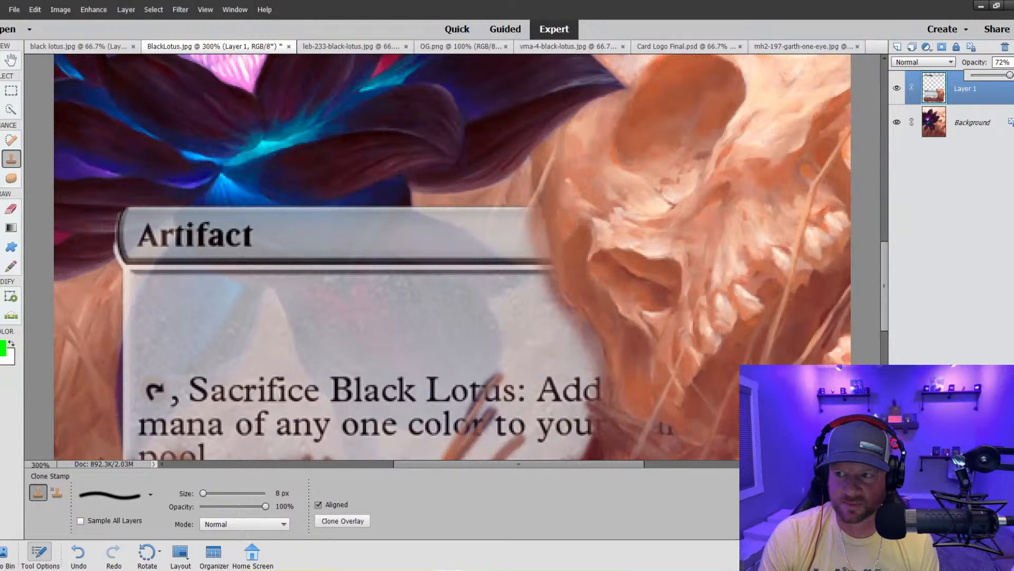
pyautogui.click(995, 75)
pyautogui.scroll(-2, 286, 289)
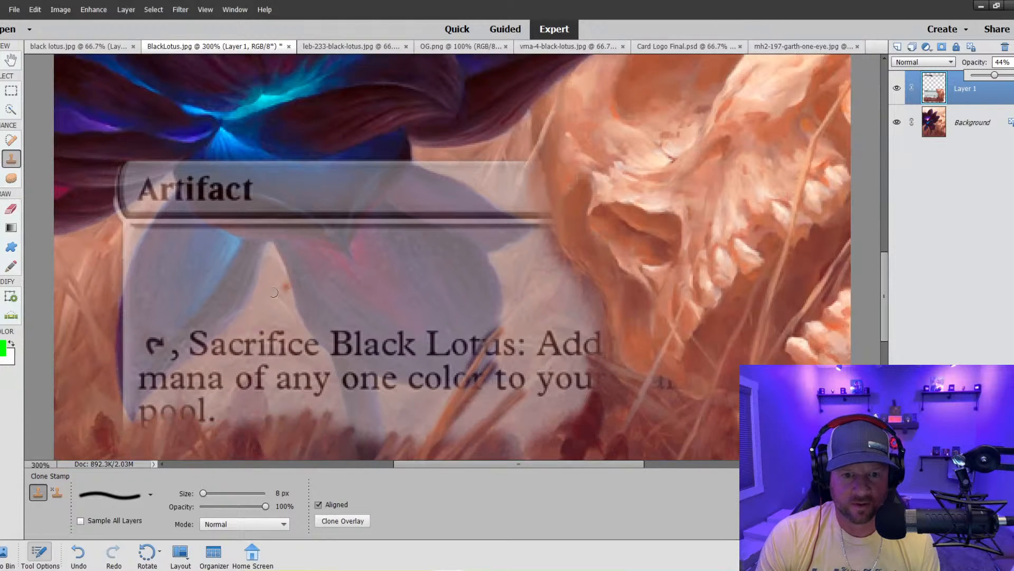
# Try to select the petals behind the text box with Quick Selection on the card bars layer.
pyautogui.scroll(-1, 286, 288)
pyautogui.click(11, 110)
pyautogui.moveTo(315, 209); pyautogui.dragTo(340, 249)
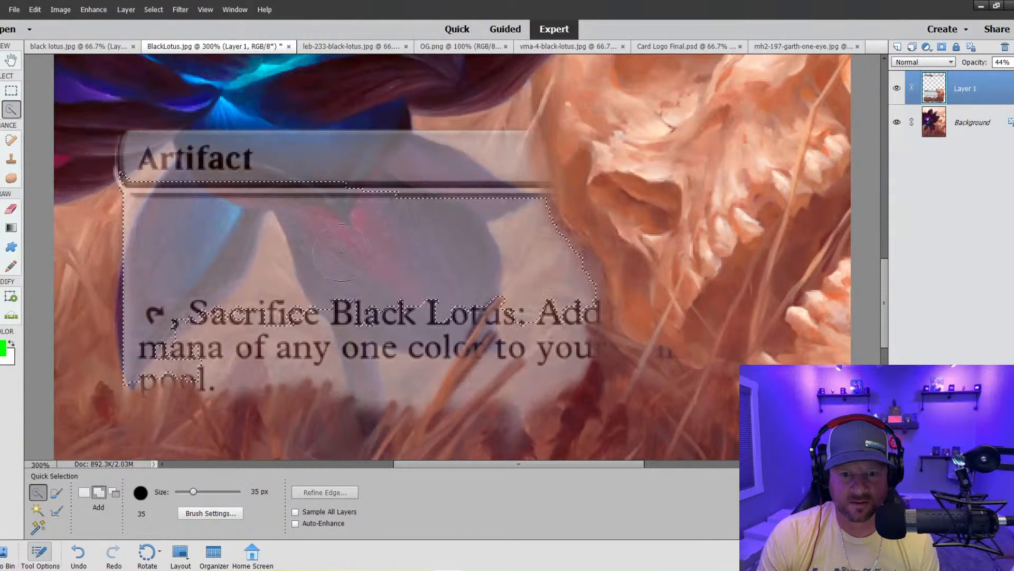
pyautogui.hotkey('ctrl', 'z')
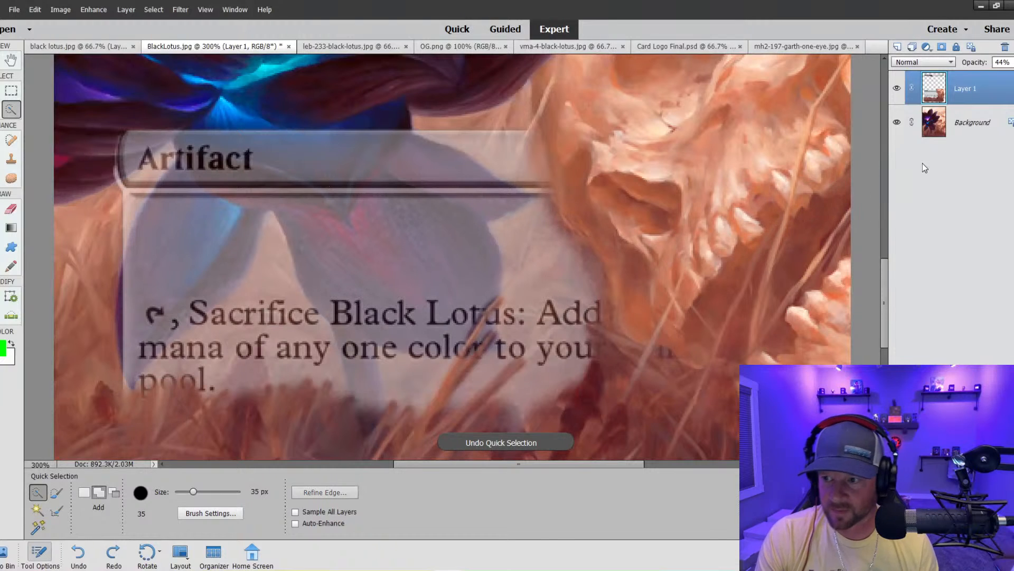
# Select the lower lotus petals behind the type bar and text box on the Background layer with a 35 px Quick Selection brush.
pyautogui.click(938, 128)
pyautogui.moveTo(361, 218); pyautogui.dragTo(405, 289)
pyautogui.moveTo(321, 166)
pyautogui.mouseDown()
pyautogui.moveTo(338, 183)
pyautogui.moveTo(400, 169)
pyautogui.moveTo(256, 182)
pyautogui.moveTo(221, 196)
pyautogui.moveTo(191, 242)
pyautogui.mouseUp()
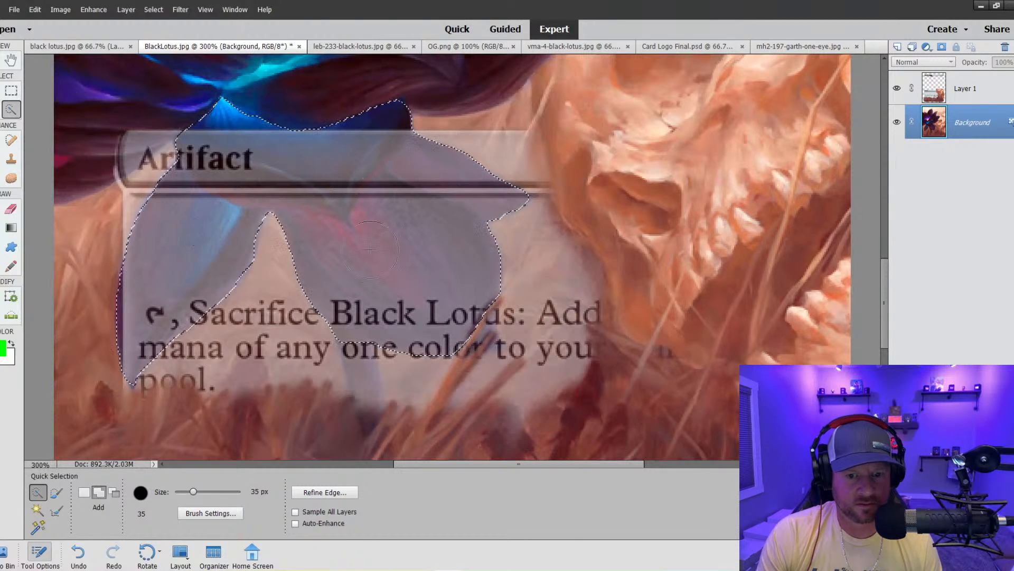
# Add the lotus stem down to the grass to the selection with a 9 px brush and make Layer 1 active.
pyautogui.scroll(-1, 349, 227)
pyautogui.press('[')
pyautogui.press('[')
pyautogui.press('[')
pyautogui.moveTo(358, 316); pyautogui.dragTo(376, 405)
pyautogui.hotkey('ctrl', 'z')
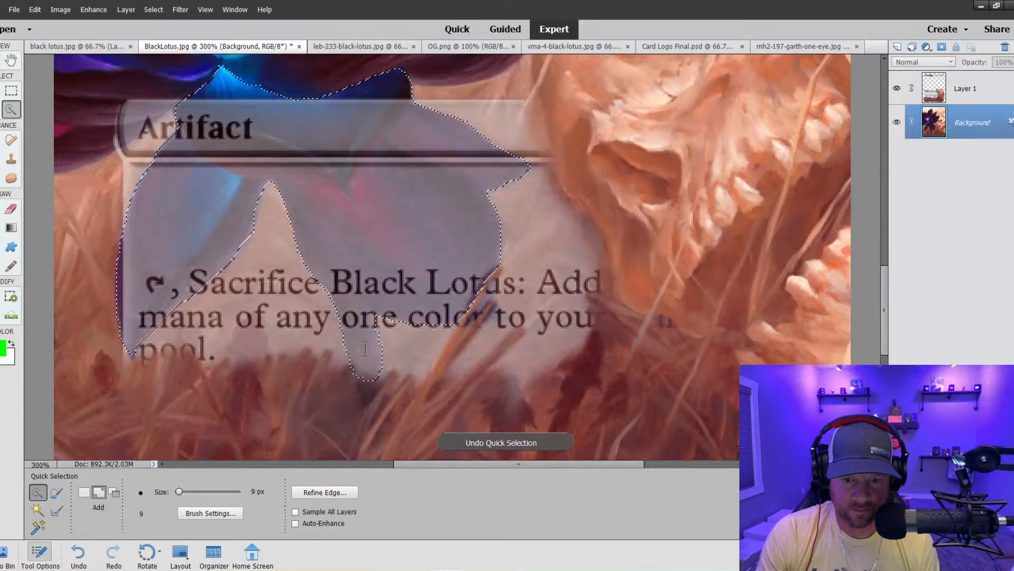
pyautogui.click(365, 367)
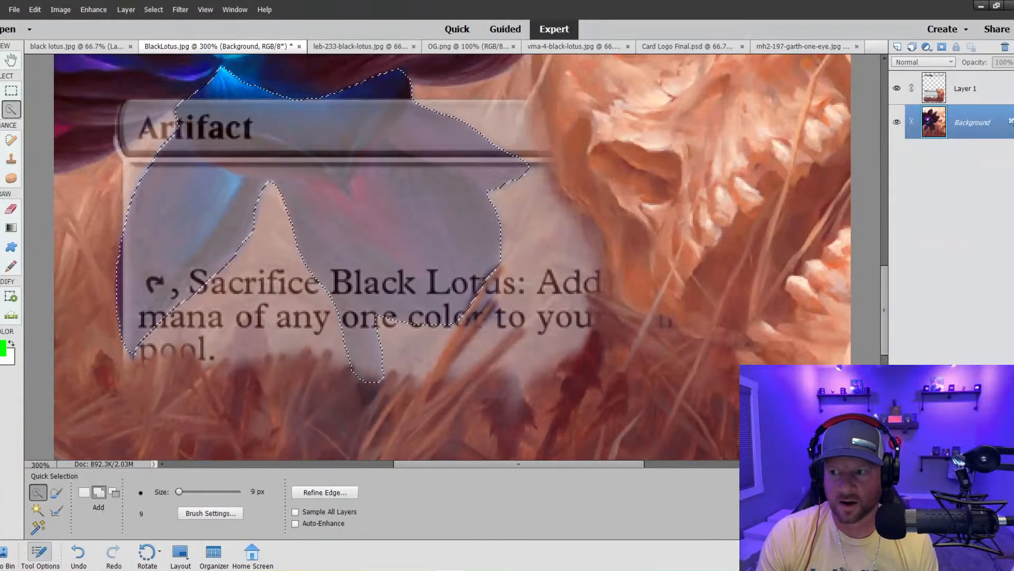
pyautogui.click(941, 93)
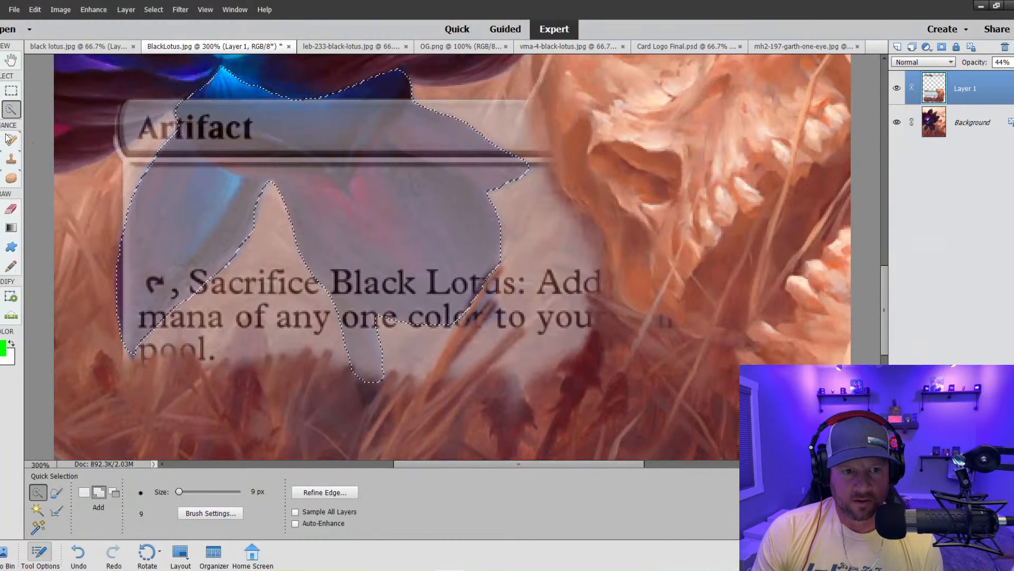
# Clone the left petal, stem and part of the centre petal over the card bars inside the selection with a hard 13 px Clone Stamp brush.
pyautogui.click(12, 159)
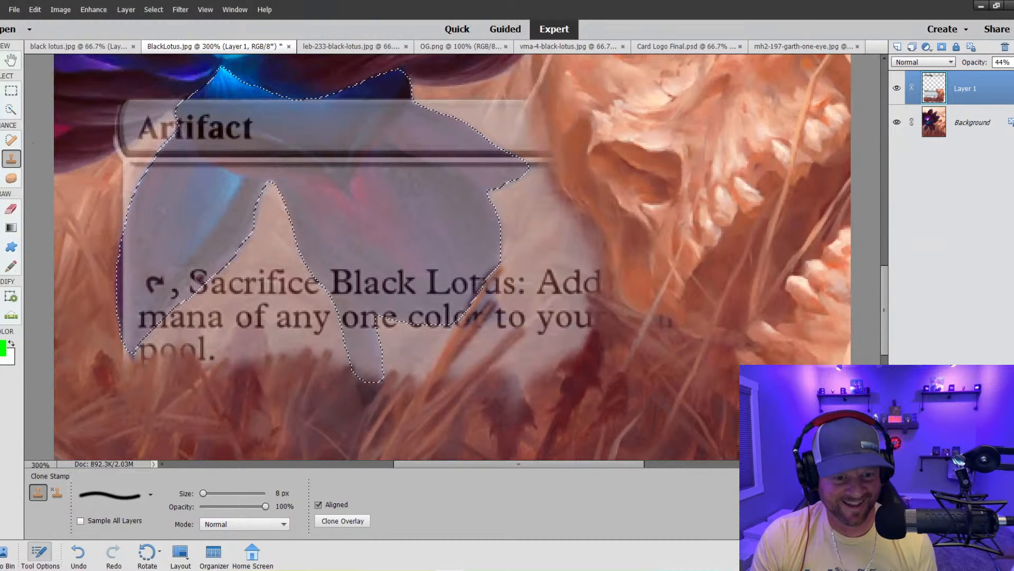
pyautogui.hotkey('ctrl', '=')
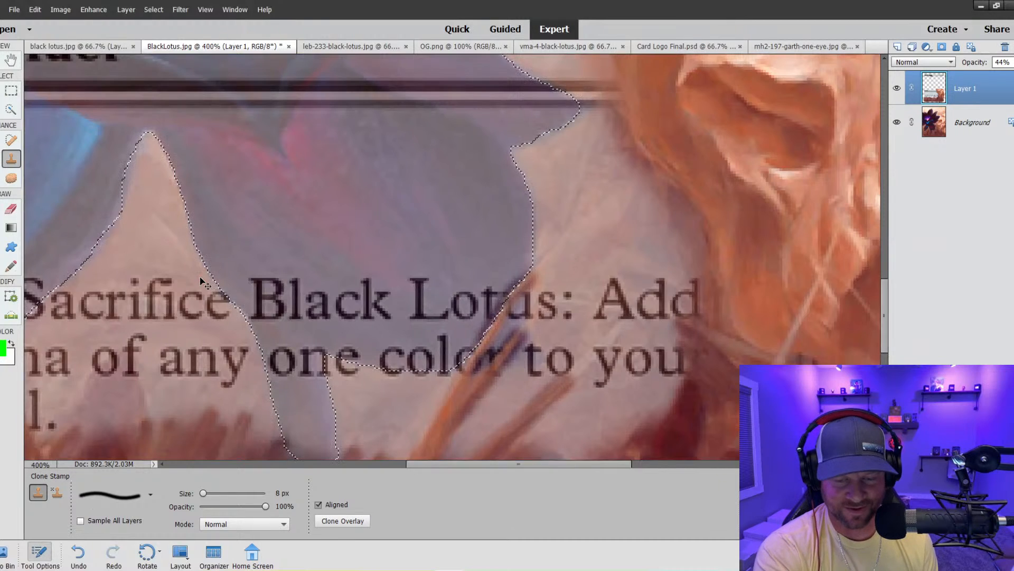
pyautogui.hotkey('ctrl', '-')
pyautogui.hotkey('ctrl', '-')
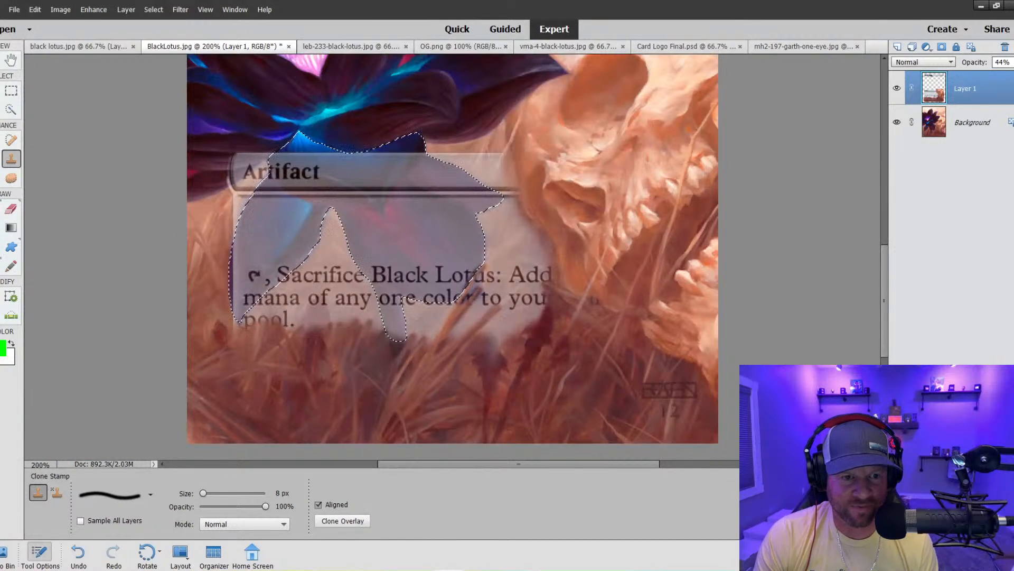
pyautogui.press(']')
pyautogui.press(']')
pyautogui.press(']')
pyautogui.press(']')
pyautogui.press(']')
pyautogui.press(']')
pyautogui.press(']')
pyautogui.press(']')
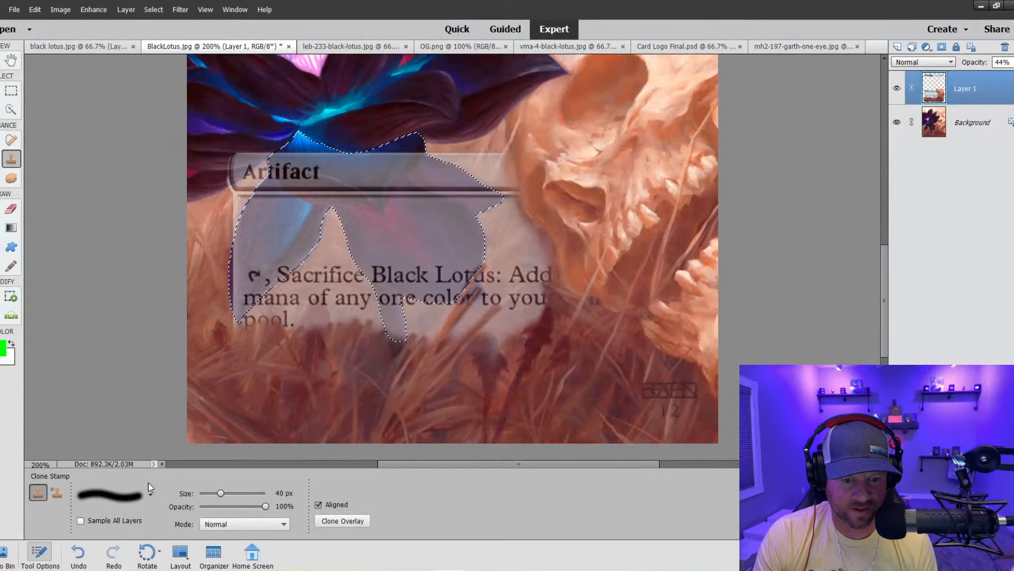
pyautogui.click(151, 493)
pyautogui.scroll(-3, 133, 417)
pyautogui.scroll(1, 133, 417)
pyautogui.click(120, 426)
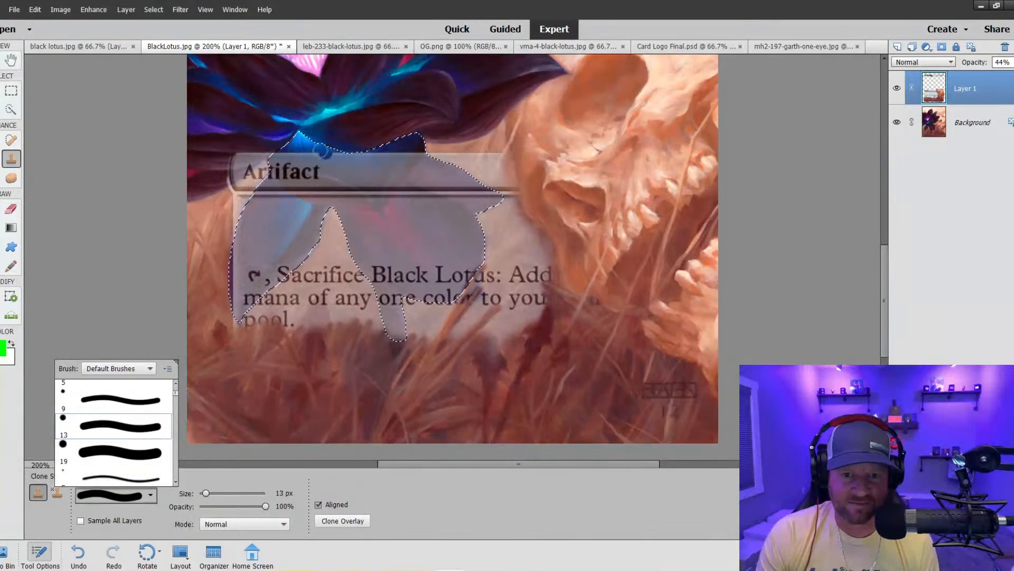
pyautogui.moveTo(279, 155)
pyautogui.mouseDown()
pyautogui.moveTo(273, 193)
pyautogui.moveTo(289, 148)
pyautogui.moveTo(286, 207)
pyautogui.moveTo(310, 146)
pyautogui.moveTo(302, 197)
pyautogui.moveTo(297, 146)
pyautogui.moveTo(320, 150)
pyautogui.moveTo(321, 201)
pyautogui.moveTo(336, 149)
pyautogui.moveTo(344, 211)
pyautogui.moveTo(330, 199)
pyautogui.moveTo(296, 244)
pyautogui.moveTo(296, 185)
pyautogui.moveTo(257, 245)
pyautogui.moveTo(278, 174)
pyautogui.moveTo(245, 233)
pyautogui.moveTo(274, 190)
pyautogui.moveTo(231, 290)
pyautogui.moveTo(264, 203)
pyautogui.moveTo(240, 244)
pyautogui.moveTo(256, 195)
pyautogui.moveTo(231, 258)
pyautogui.moveTo(228, 292)
pyautogui.moveTo(242, 277)
pyautogui.moveTo(247, 291)
pyautogui.moveTo(246, 275)
pyautogui.moveTo(237, 315)
pyautogui.moveTo(257, 272)
pyautogui.moveTo(246, 316)
pyautogui.moveTo(322, 231)
pyautogui.moveTo(276, 293)
pyautogui.moveTo(329, 215)
pyautogui.moveTo(295, 260)
pyautogui.moveTo(316, 199)
pyautogui.moveTo(296, 249)
pyautogui.moveTo(321, 212)
pyautogui.moveTo(294, 256)
pyautogui.moveTo(282, 234)
pyautogui.moveTo(263, 264)
pyautogui.mouseUp()
pyautogui.moveTo(343, 193)
pyautogui.mouseDown()
pyautogui.moveTo(396, 342)
pyautogui.moveTo(384, 234)
pyautogui.moveTo(402, 267)
pyautogui.moveTo(395, 277)
pyautogui.moveTo(441, 285)
pyautogui.moveTo(412, 286)
pyautogui.mouseUp()
pyautogui.keyDown('alt'); pyautogui.click(412, 285); pyautogui.keyUp('alt')
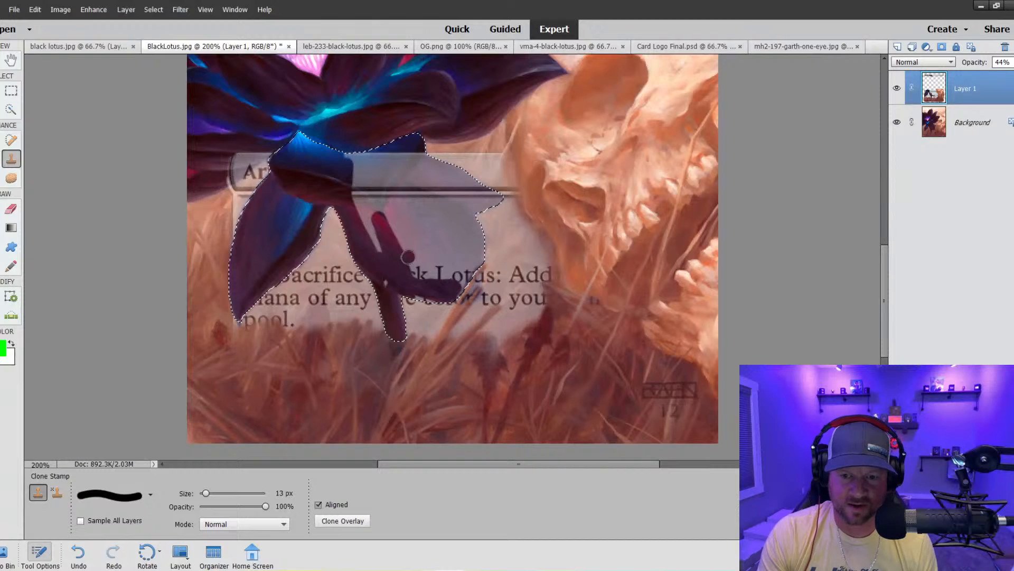
# Clone the remaining lower petals over the type bar and text box with a 35 px brush, and deselect.
pyautogui.moveTo(368, 254)
pyautogui.mouseDown()
pyautogui.moveTo(349, 178)
pyautogui.moveTo(385, 253)
pyautogui.moveTo(347, 167)
pyautogui.moveTo(400, 162)
pyautogui.moveTo(359, 154)
pyautogui.moveTo(435, 165)
pyautogui.moveTo(419, 155)
pyautogui.moveTo(496, 201)
pyautogui.moveTo(462, 210)
pyautogui.moveTo(493, 205)
pyautogui.moveTo(469, 215)
pyautogui.moveTo(481, 266)
pyautogui.moveTo(473, 252)
pyautogui.moveTo(455, 284)
pyautogui.moveTo(460, 187)
pyautogui.moveTo(458, 257)
pyautogui.moveTo(464, 218)
pyautogui.moveTo(432, 161)
pyautogui.moveTo(432, 240)
pyautogui.moveTo(374, 161)
pyautogui.moveTo(400, 268)
pyautogui.moveTo(405, 222)
pyautogui.moveTo(376, 179)
pyautogui.moveTo(424, 267)
pyautogui.moveTo(374, 183)
pyautogui.moveTo(449, 245)
pyautogui.moveTo(417, 156)
pyautogui.moveTo(397, 175)
pyautogui.mouseUp()
pyautogui.press(']')
pyautogui.press(']')
pyautogui.press(']')
pyautogui.moveTo(487, 230)
pyautogui.mouseDown()
pyautogui.moveTo(454, 185)
pyautogui.moveTo(370, 162)
pyautogui.moveTo(377, 218)
pyautogui.moveTo(433, 267)
pyautogui.moveTo(443, 231)
pyautogui.moveTo(464, 266)
pyautogui.moveTo(412, 262)
pyautogui.mouseUp()
pyautogui.hotkey('ctrl', '-')
pyautogui.hotkey('ctrl', '-')
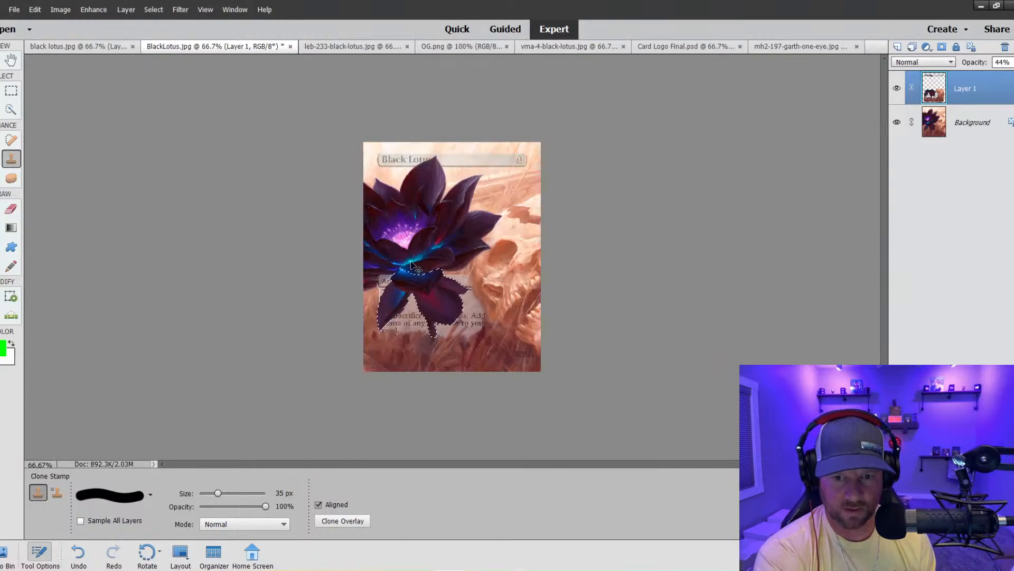
pyautogui.press('a')
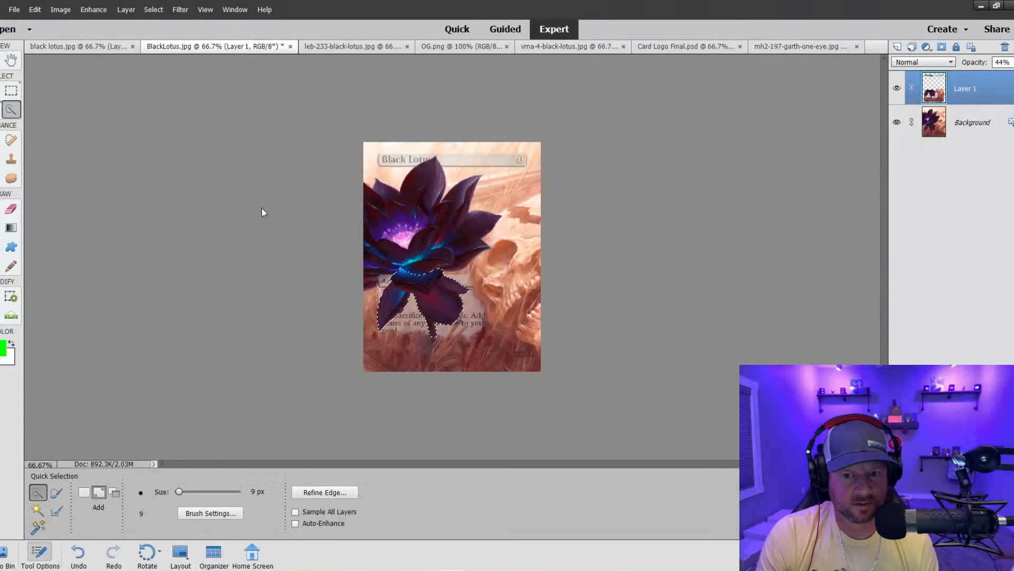
pyautogui.rightClick(431, 291)
pyautogui.click(445, 296)
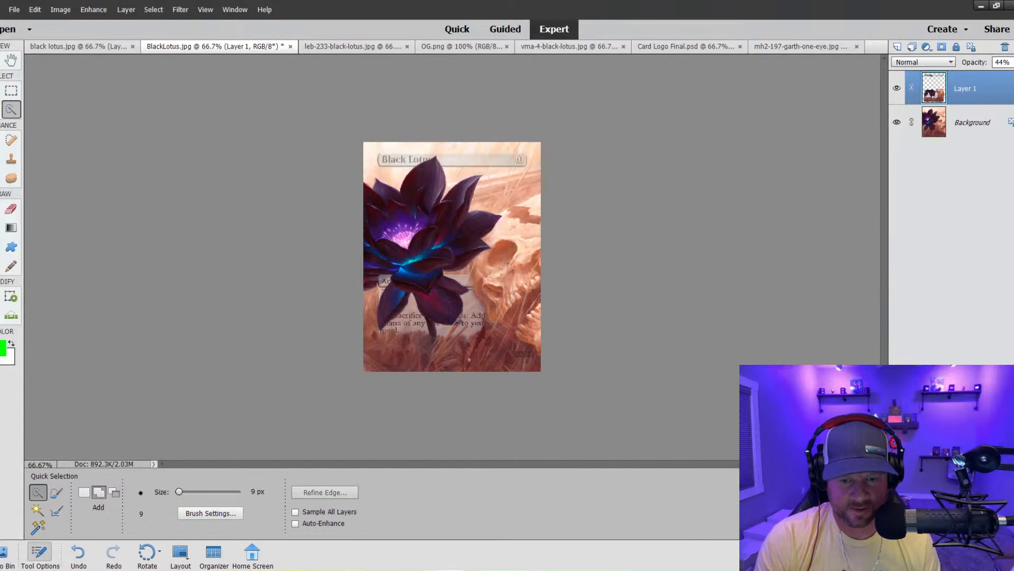
# Try to select the lower tip of the right-hand hanging petal with Quick Selection.
pyautogui.hotkey('ctrl', '+')
pyautogui.hotkey('ctrl', '+')
pyautogui.scroll(-5, 503, 376)
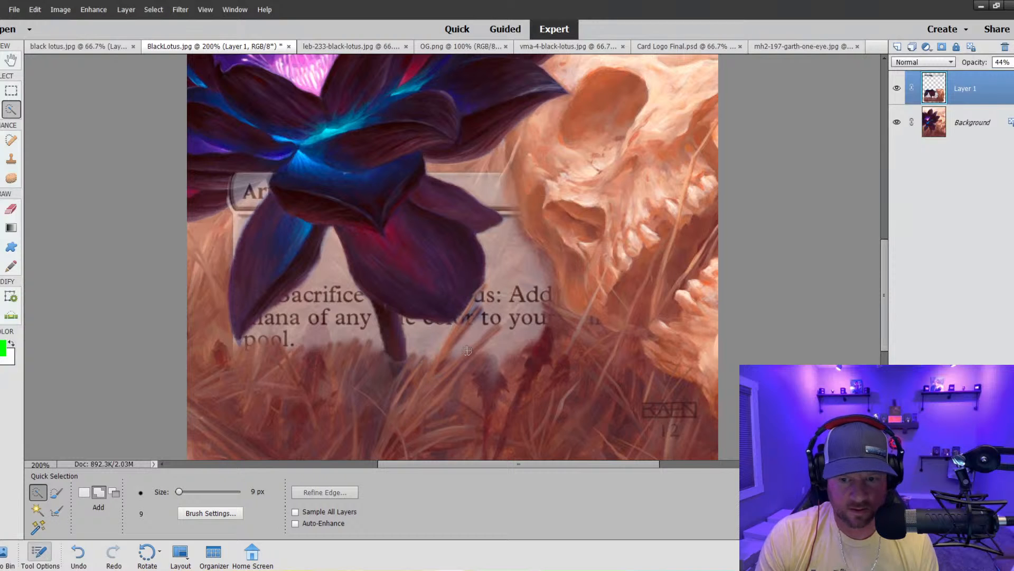
pyautogui.moveTo(479, 291); pyautogui.dragTo(475, 305)
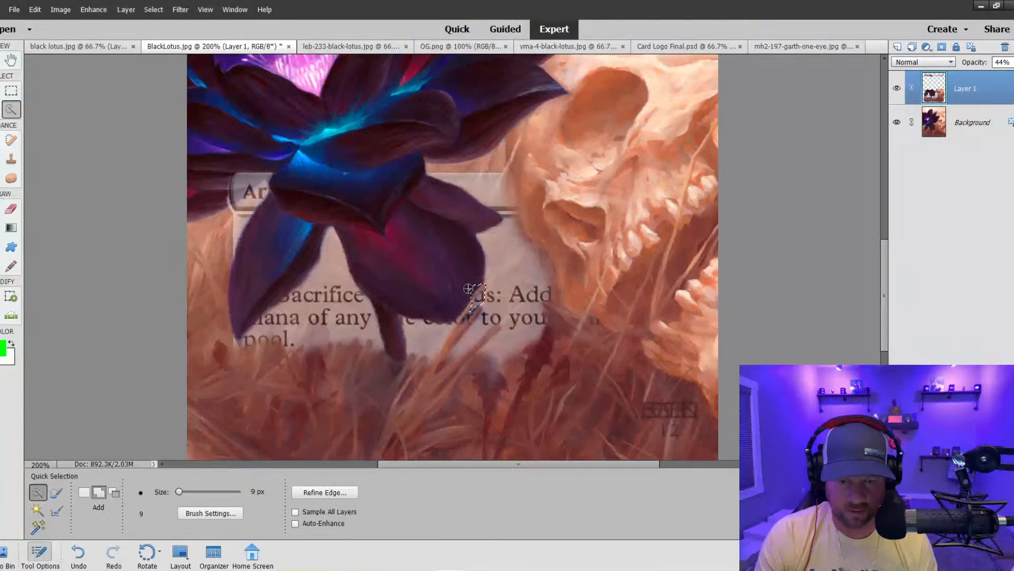
pyautogui.click(468, 290)
pyautogui.hotkey('ctrl', 'z')
pyautogui.hotkey('ctrl', 'z')
# Clone the missing lower petal tip over the rules text with an 8 px Clone Stamp brush.
pyautogui.click(12, 163)
pyautogui.press('[')
pyautogui.press('[')
pyautogui.press('[')
pyautogui.press('[')
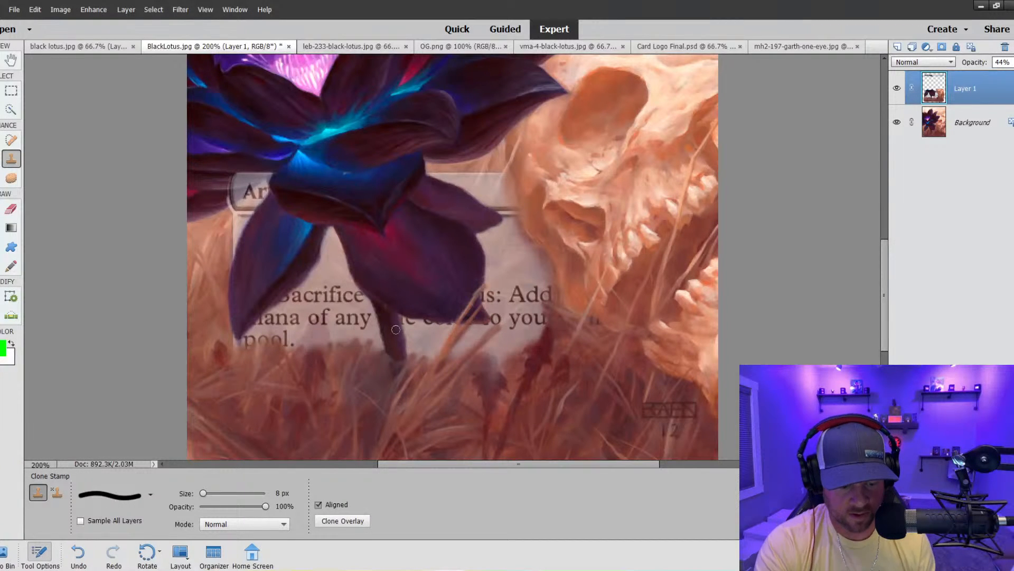
# Examine how the lotus petals, skull edge and grass overlap the type bar and text box, overall and close up.
pyautogui.hotkey('ctrl', '-')
pyautogui.hotkey('ctrl', '-')
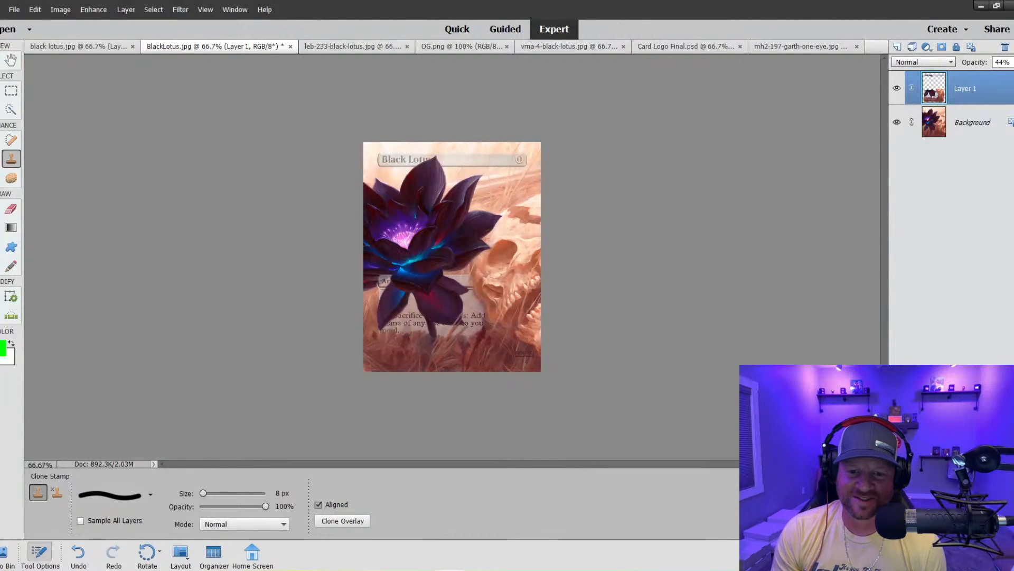
pyautogui.hotkey('ctrl', '+')
pyautogui.hotkey('ctrl', '+')
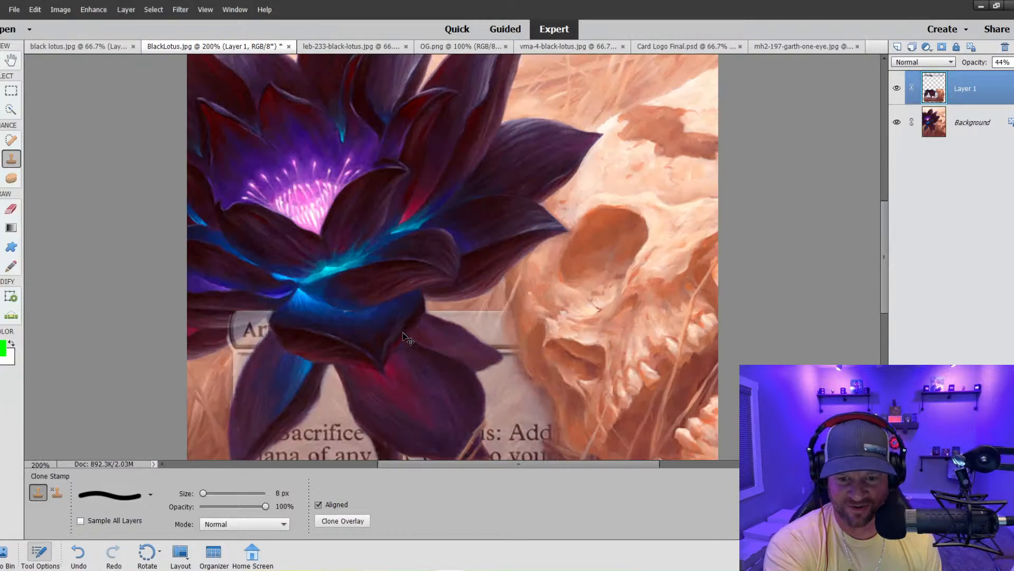
pyautogui.scroll(-6, 382, 312)
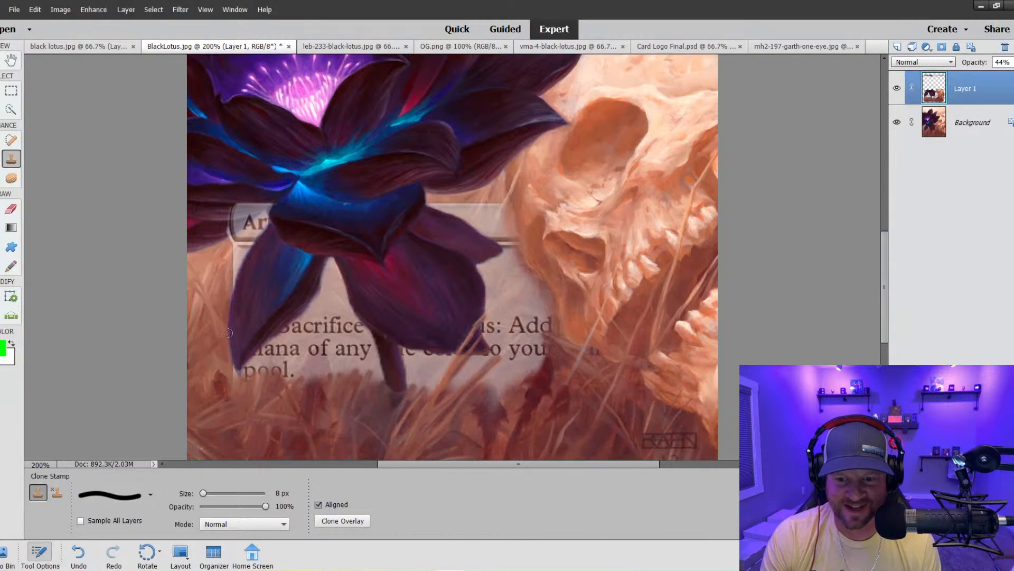
pyautogui.scroll(4, 215, 284)
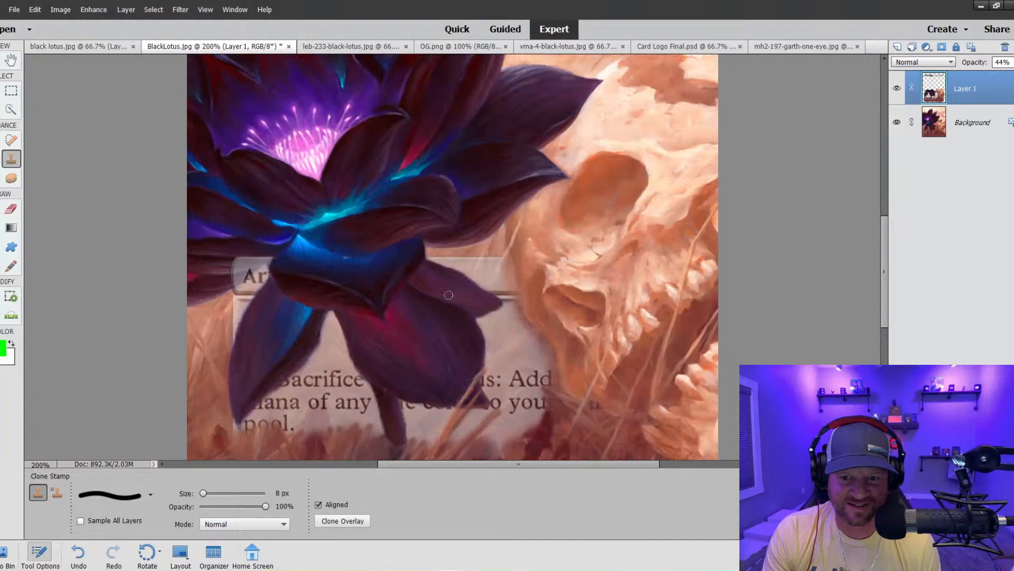
pyautogui.hotkey('ctrl', '-')
pyautogui.hotkey('ctrl', '-')
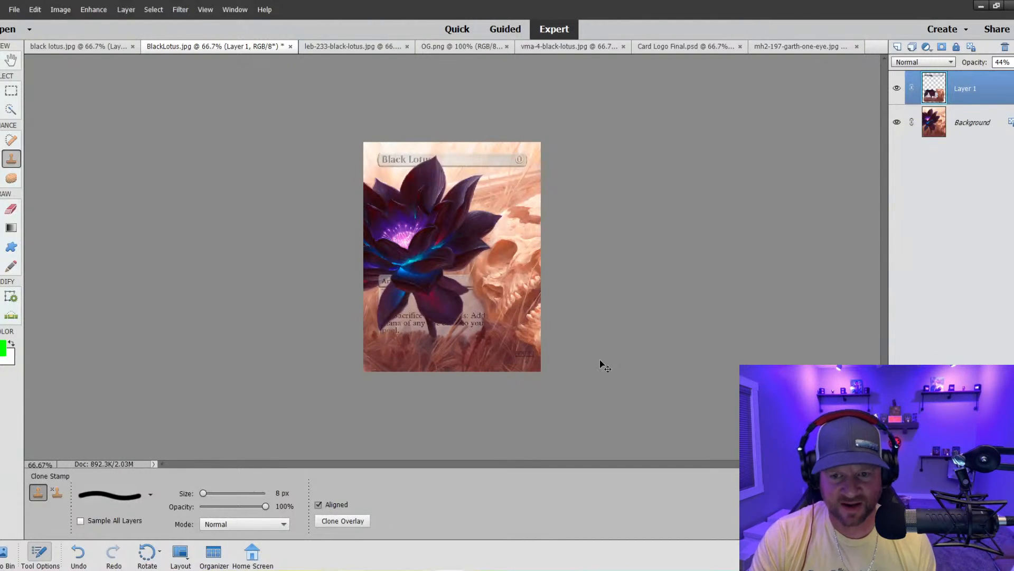
pyautogui.hotkey('ctrl', '=')
pyautogui.hotkey('ctrl', '=')
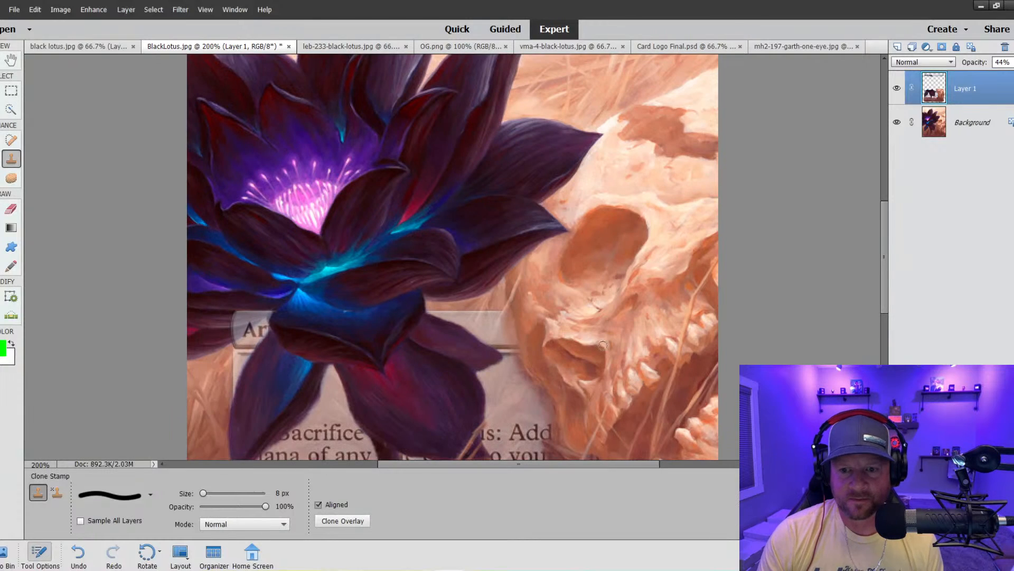
pyautogui.scroll(5, 595, 309)
pyautogui.scroll(-5, 596, 309)
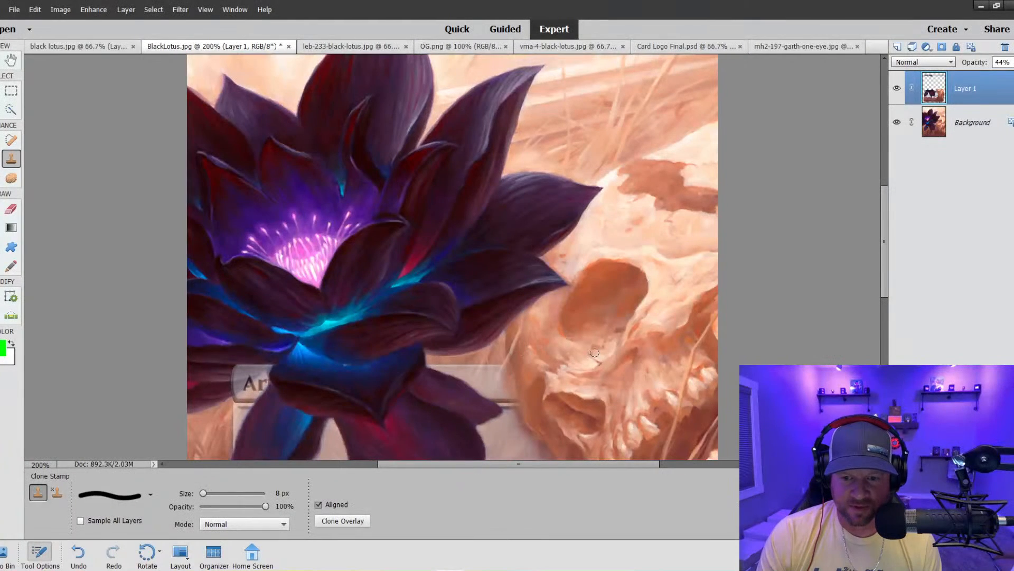
pyautogui.scroll(-2, 591, 353)
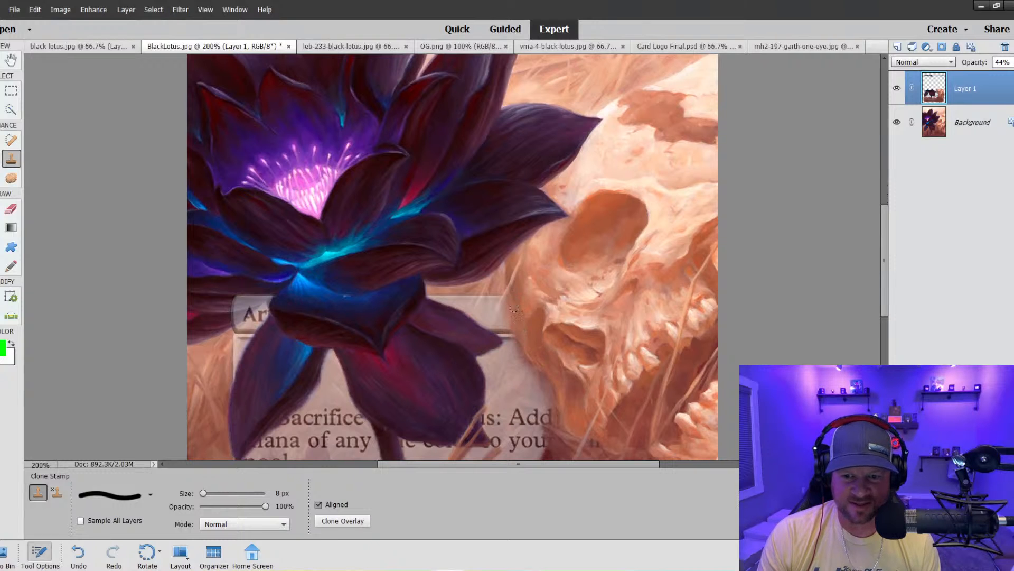
pyautogui.scroll(-2, 539, 327)
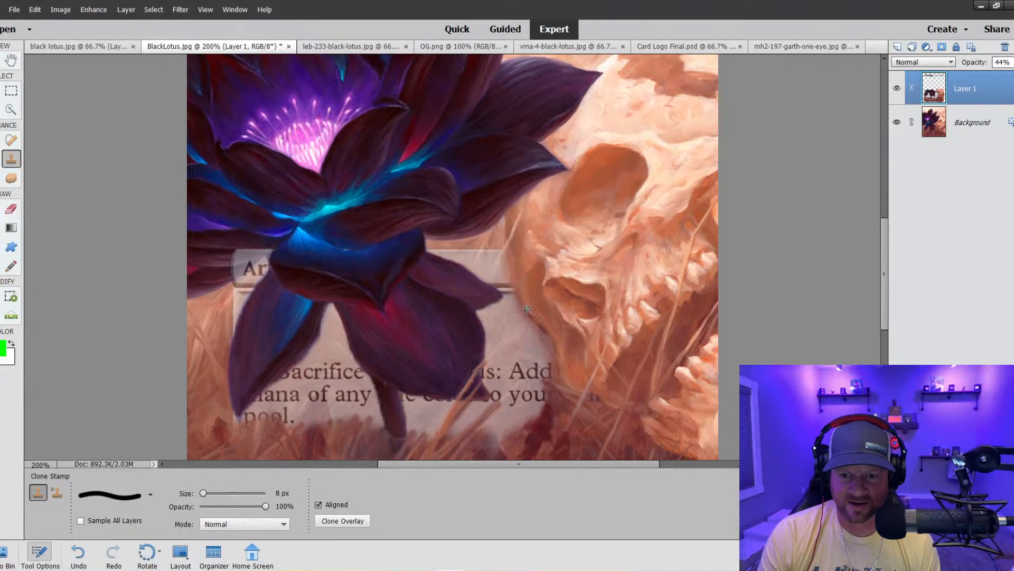
pyautogui.scroll(-4, 576, 340)
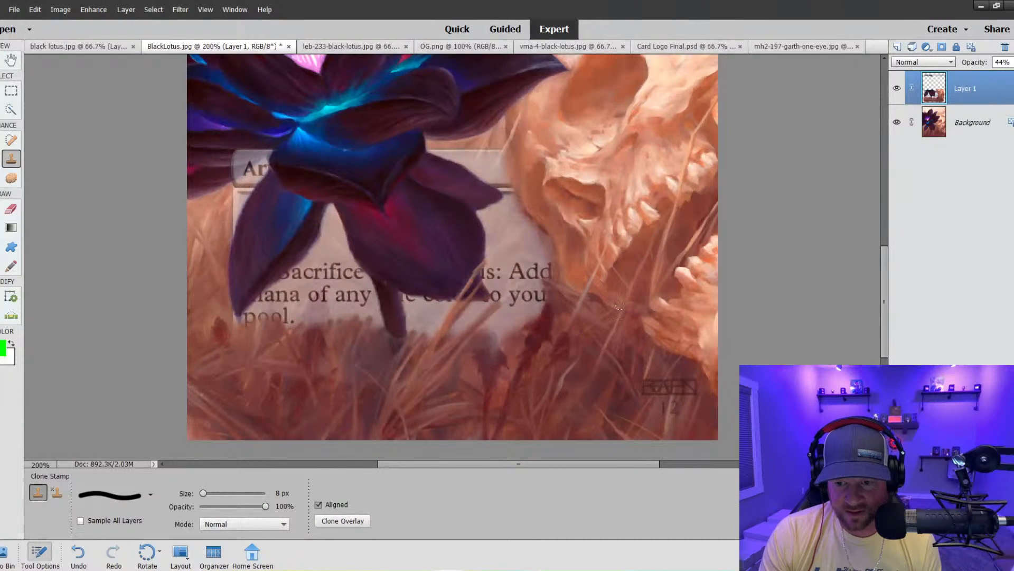
pyautogui.hotkey('ctrl', '-')
pyautogui.hotkey('ctrl', '-')
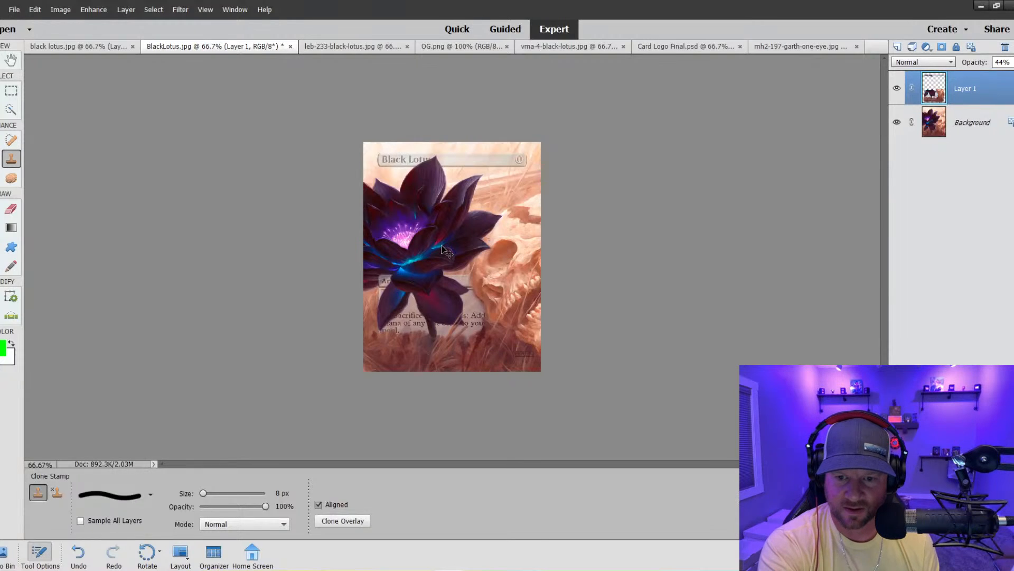
# Clone the artwork over the visible parts of the type bar and text box with a 60 px Clone Stamp brush.
pyautogui.press(']')
pyautogui.press(']')
pyautogui.press(']')
pyautogui.press(']')
pyautogui.press(']')
pyautogui.press(']')
pyautogui.press(']')
pyautogui.press(']')
pyautogui.press(']')
pyautogui.press(']')
pyautogui.press(']')
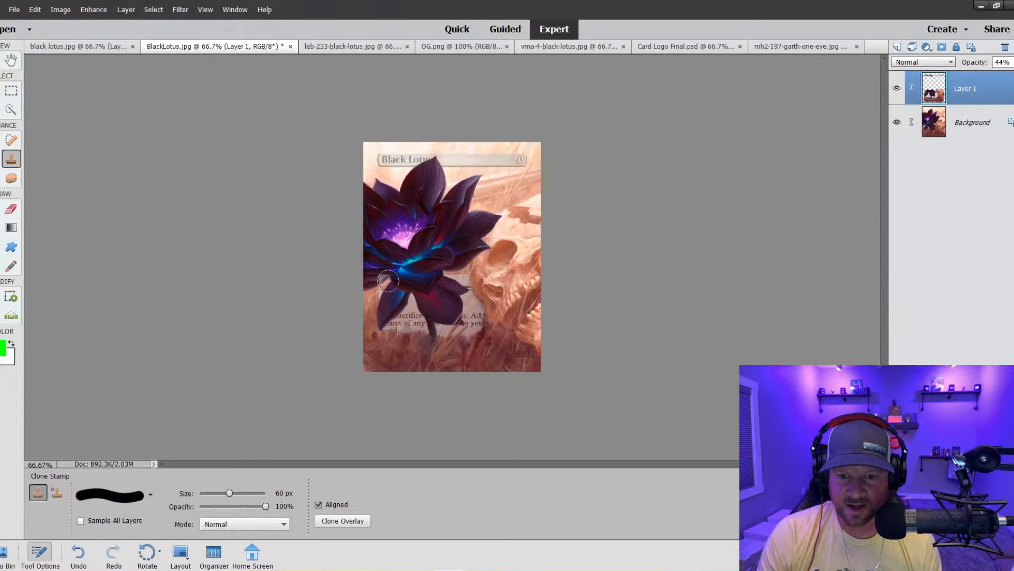
pyautogui.moveTo(381, 275)
pyautogui.mouseDown()
pyautogui.moveTo(420, 288)
pyautogui.moveTo(449, 270)
pyautogui.moveTo(507, 288)
pyautogui.mouseUp()
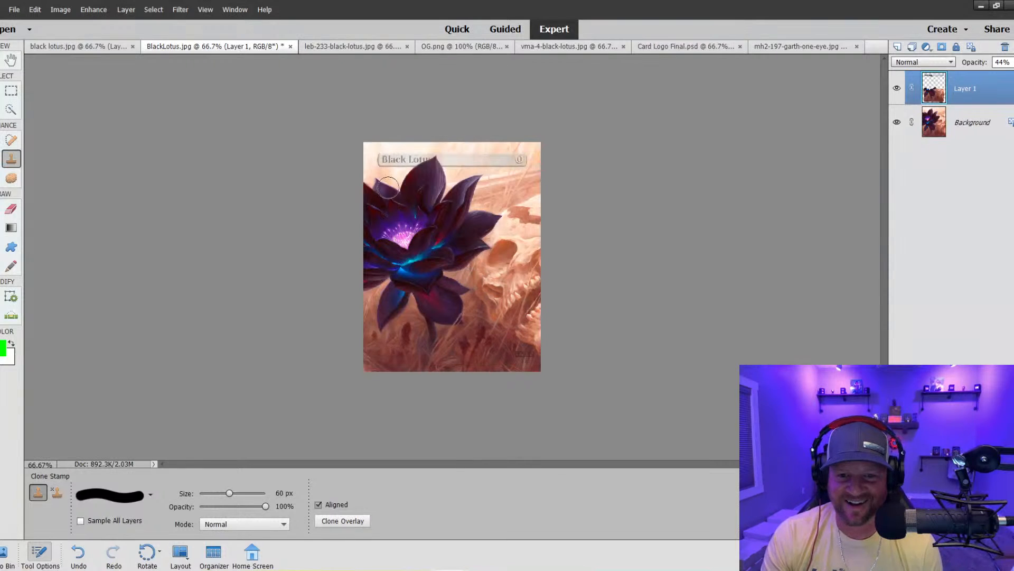
# Check the title bar and the whole card, and undo the cloning over the type bar and text box.
pyautogui.hotkey('ctrl', '=')
pyautogui.hotkey('ctrl', '=')
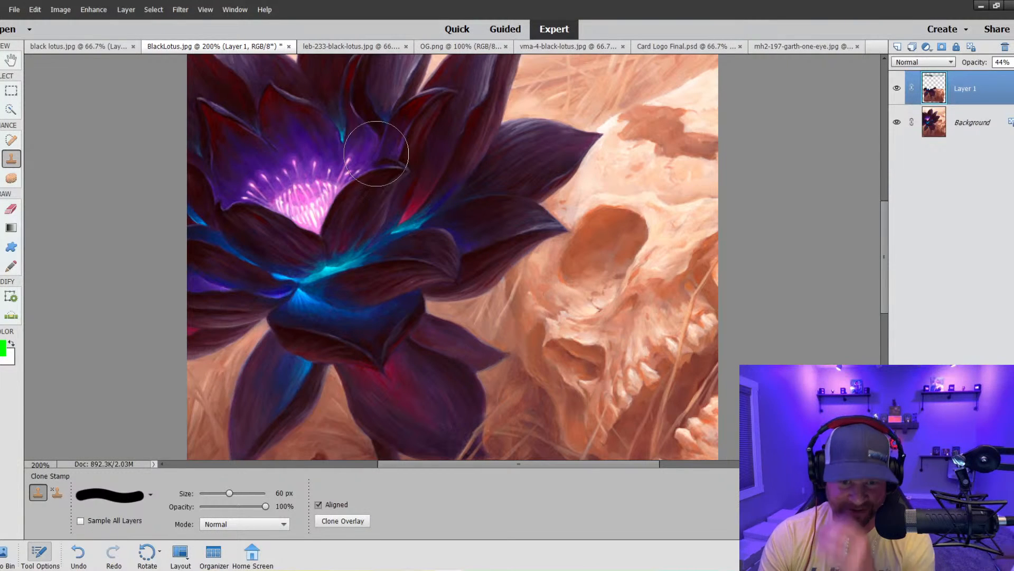
pyautogui.scroll(5, 227, 166)
pyautogui.scroll(2, 222, 160)
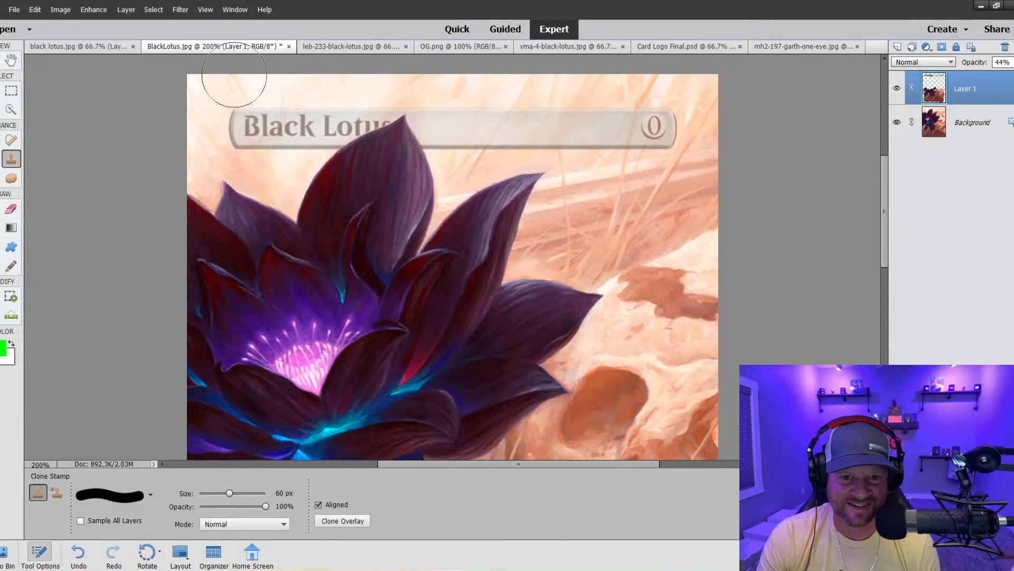
pyautogui.scroll(-1, 644, 360)
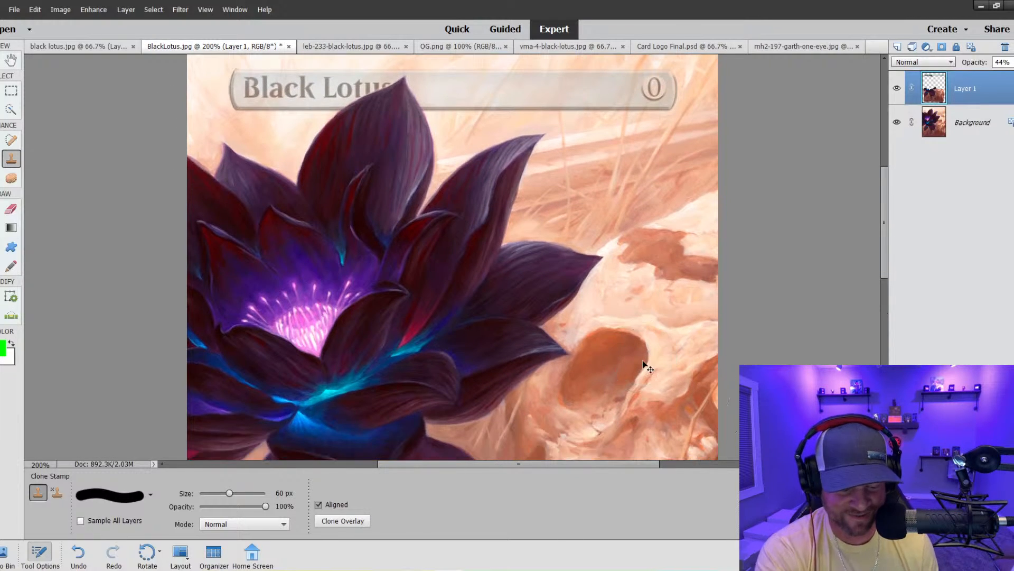
pyautogui.hotkey('ctrl', '-')
pyautogui.hotkey('ctrl', '-')
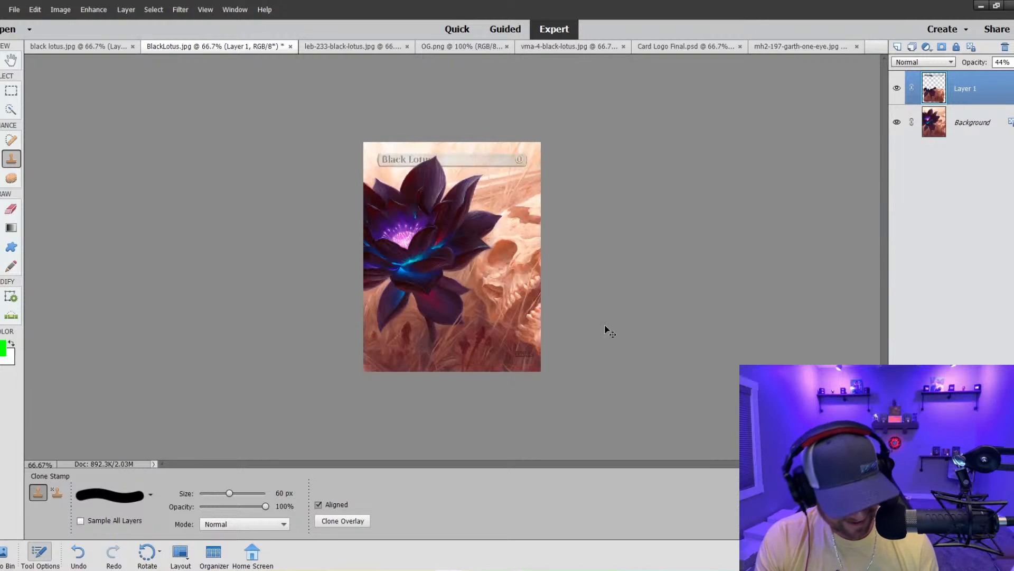
pyautogui.hotkey('ctrl', 'z')
pyautogui.hotkey('ctrl', 'z')
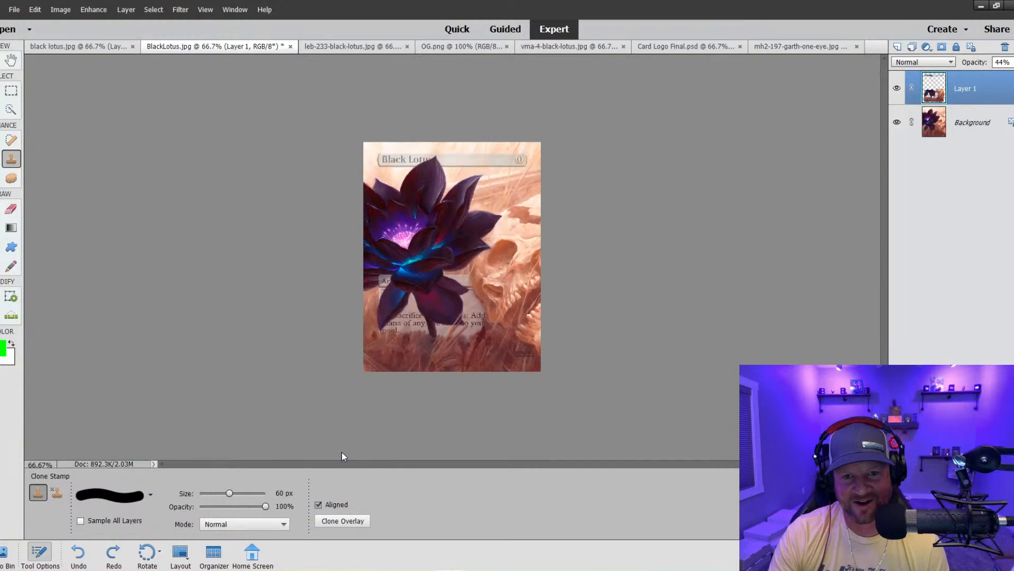
# In Card Logo Final.psd, select the yellow-to-red circle on the Background layer with Quick Selection, ending at a 70 px brush.
pyautogui.click(676, 48)
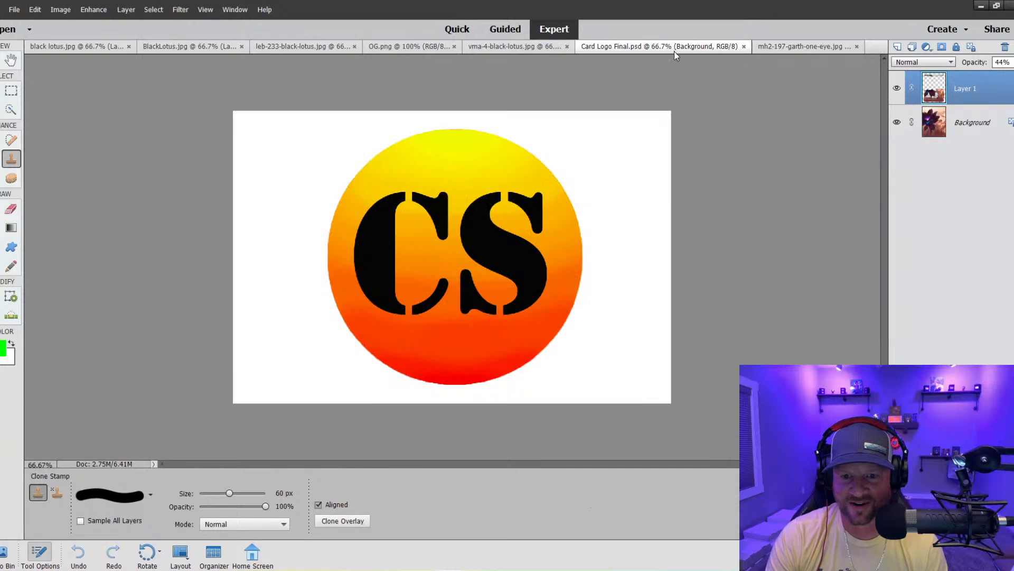
pyautogui.press('a')
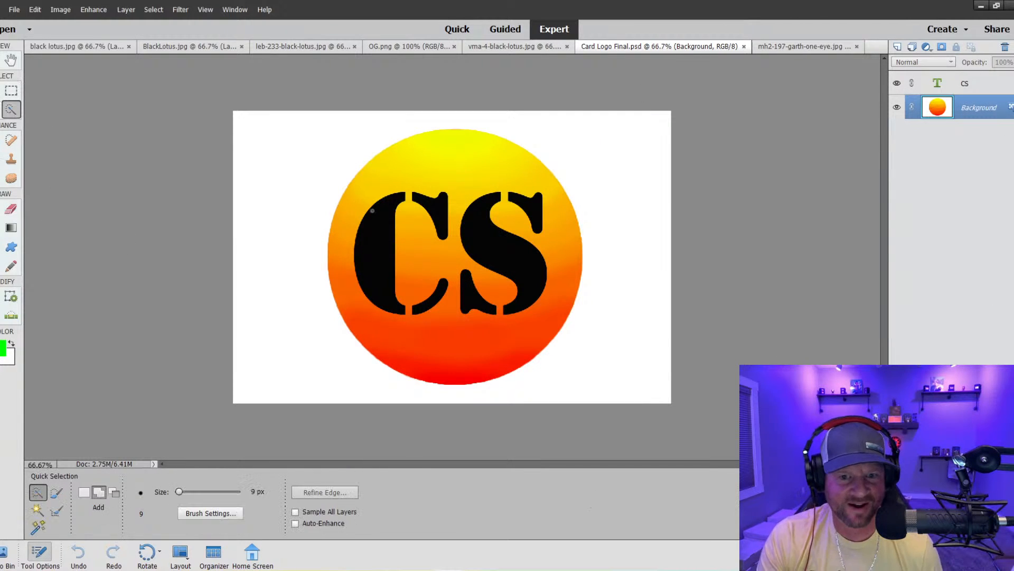
pyautogui.press(']')
pyautogui.press(']')
pyautogui.press(']')
pyautogui.press(']')
pyautogui.press(']')
pyautogui.press(']')
pyautogui.press(']')
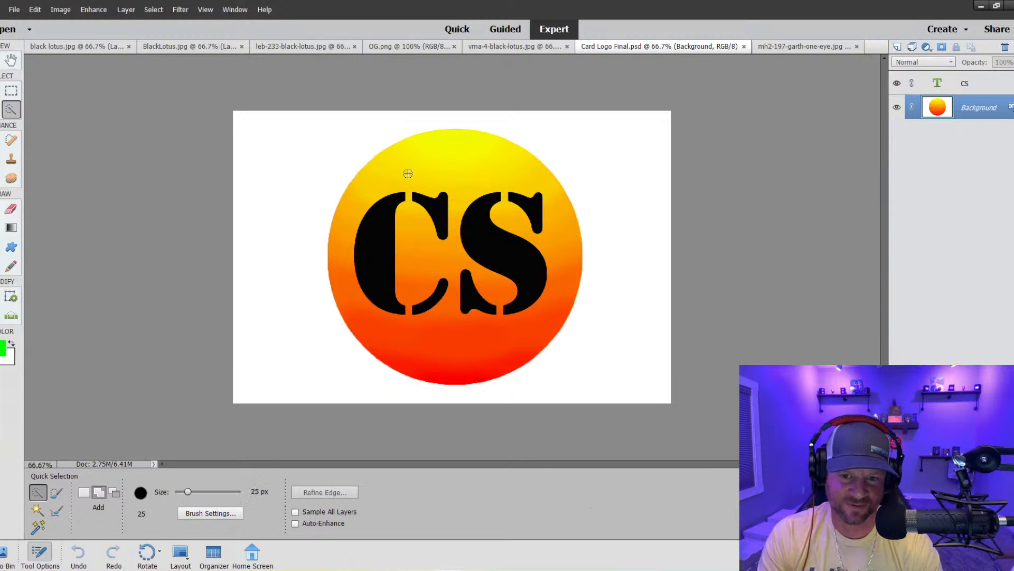
pyautogui.moveTo(431, 173)
pyautogui.mouseDown()
pyautogui.moveTo(391, 178)
pyautogui.moveTo(470, 154)
pyautogui.moveTo(512, 308)
pyautogui.moveTo(438, 141)
pyautogui.mouseUp()
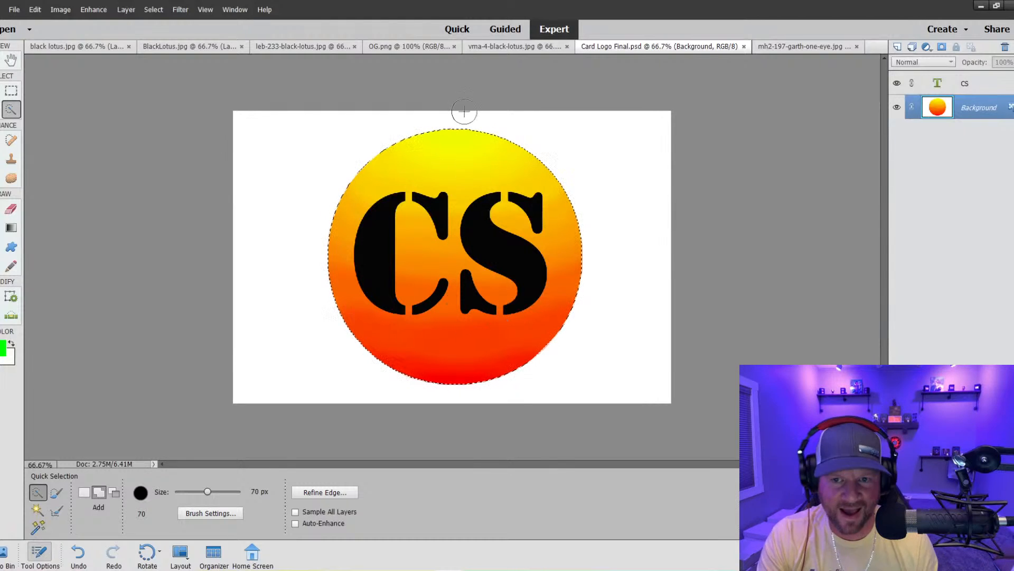
# Paste the copied circle into BlackLotus.jpg, try scaling it to 87.79%, and delete the pasted layer.
pyautogui.click(389, 48)
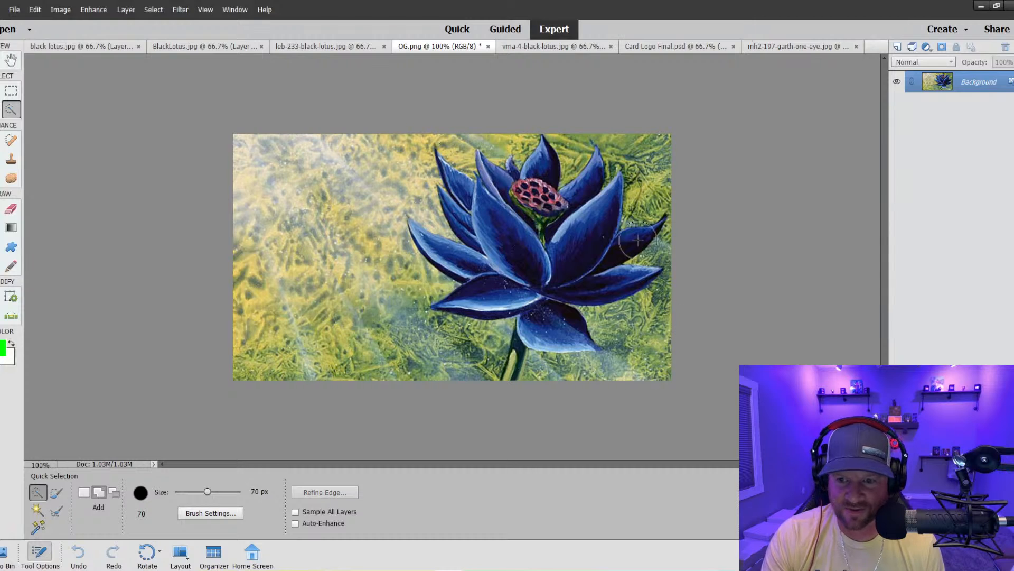
pyautogui.click(198, 46)
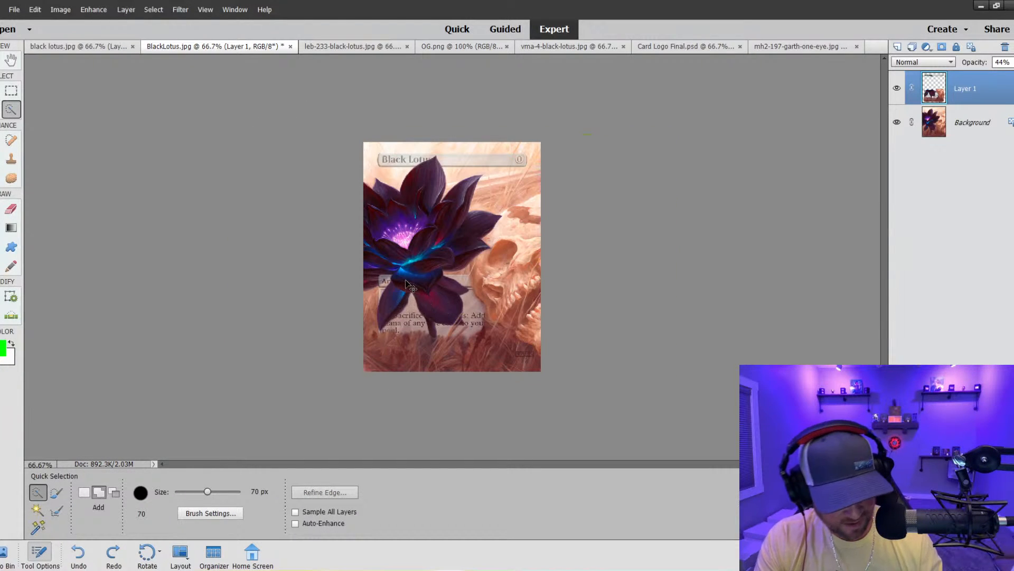
pyautogui.hotkey('ctrl', 'v')
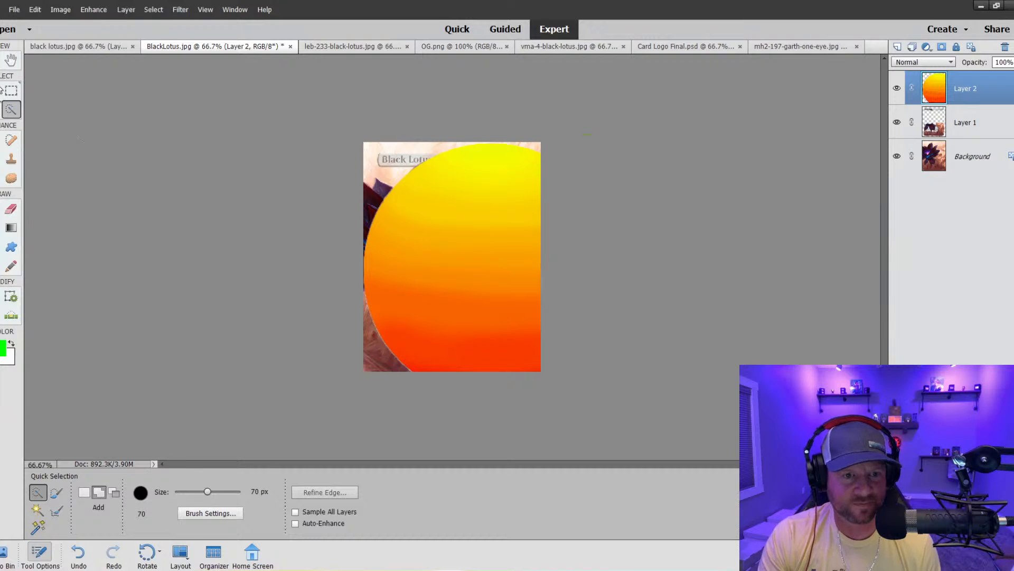
pyautogui.click(1, 89)
pyautogui.moveTo(364, 143); pyautogui.dragTo(394, 173)
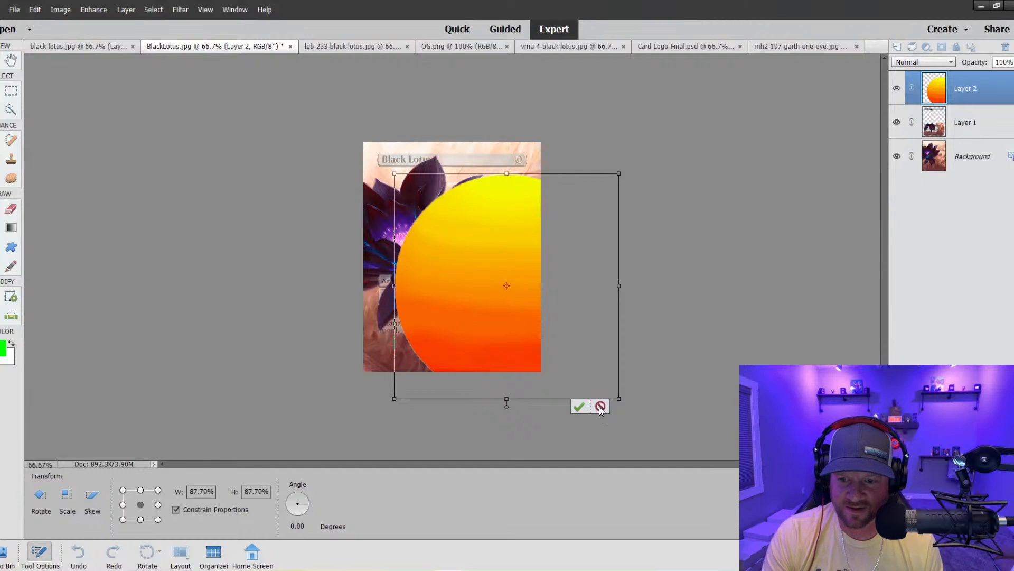
pyautogui.click(600, 406)
pyautogui.press('Delete')
pyautogui.click(489, 217)
# In Card Logo Final.psd, try selecting the CS text layer and the Background layer together to handle them as one.
pyautogui.click(777, 49)
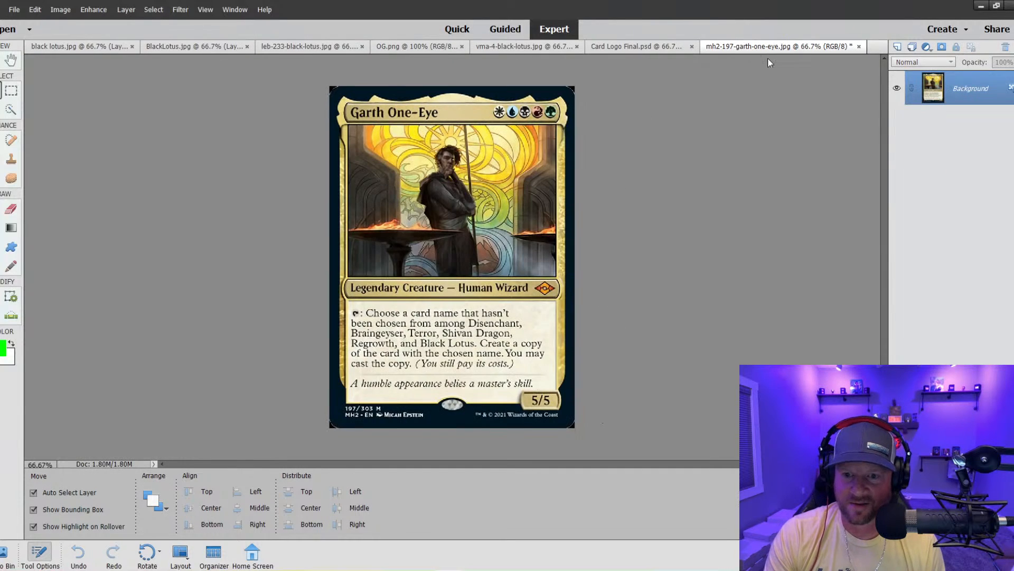
pyautogui.click(663, 46)
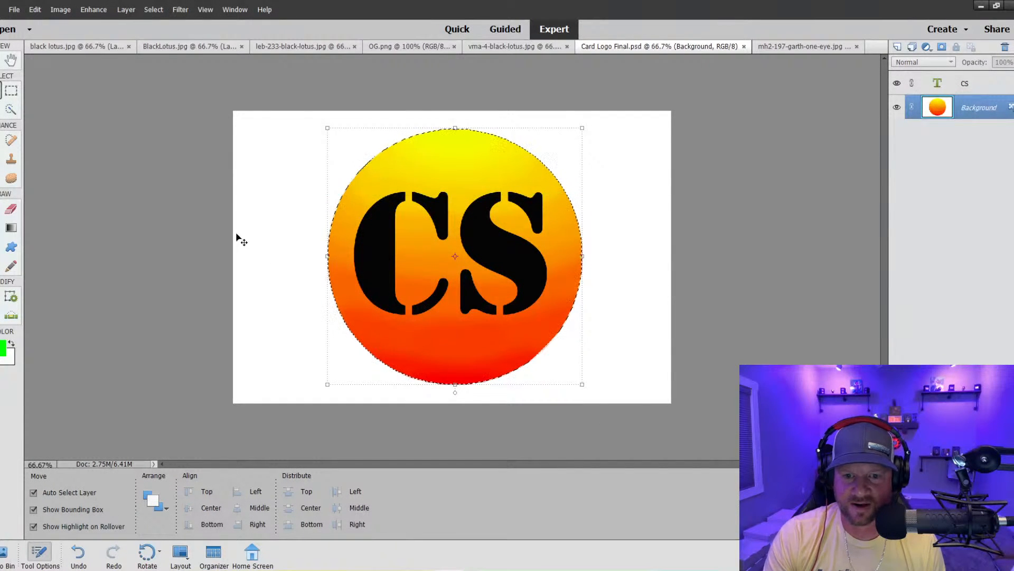
pyautogui.click(11, 110)
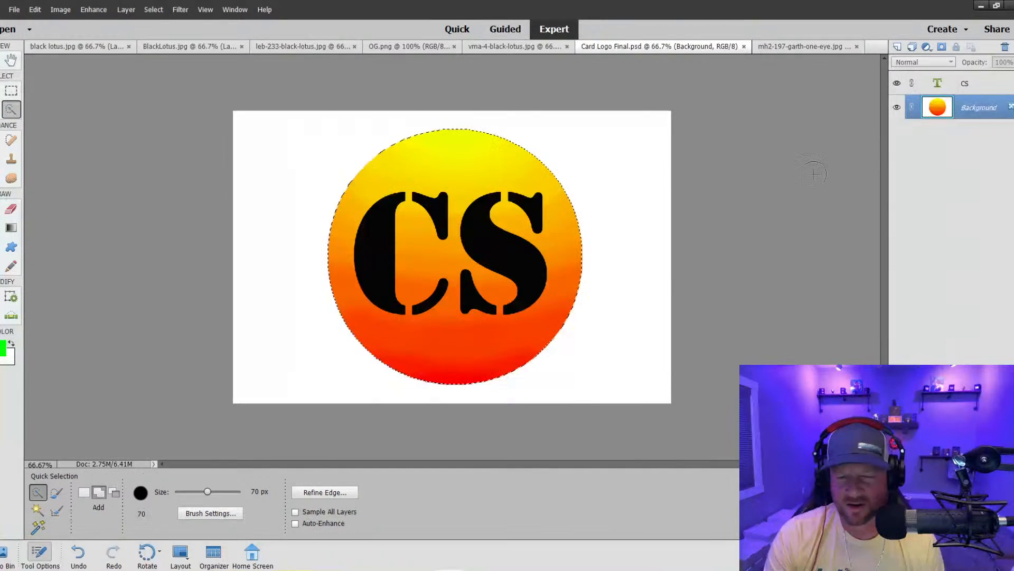
pyautogui.press('v')
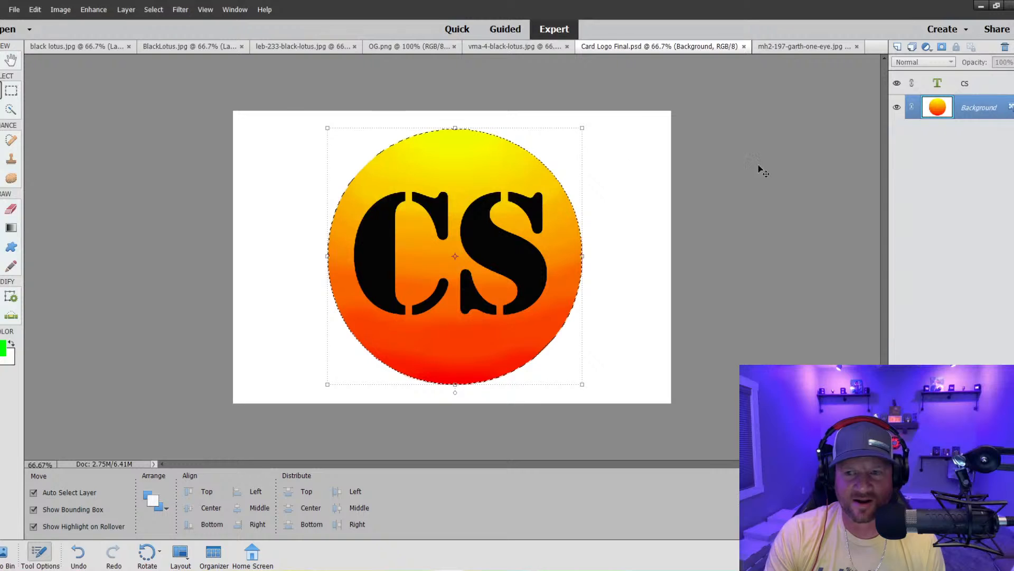
pyautogui.keyDown('ctrl'); pyautogui.click(963, 82); pyautogui.keyUp('ctrl')
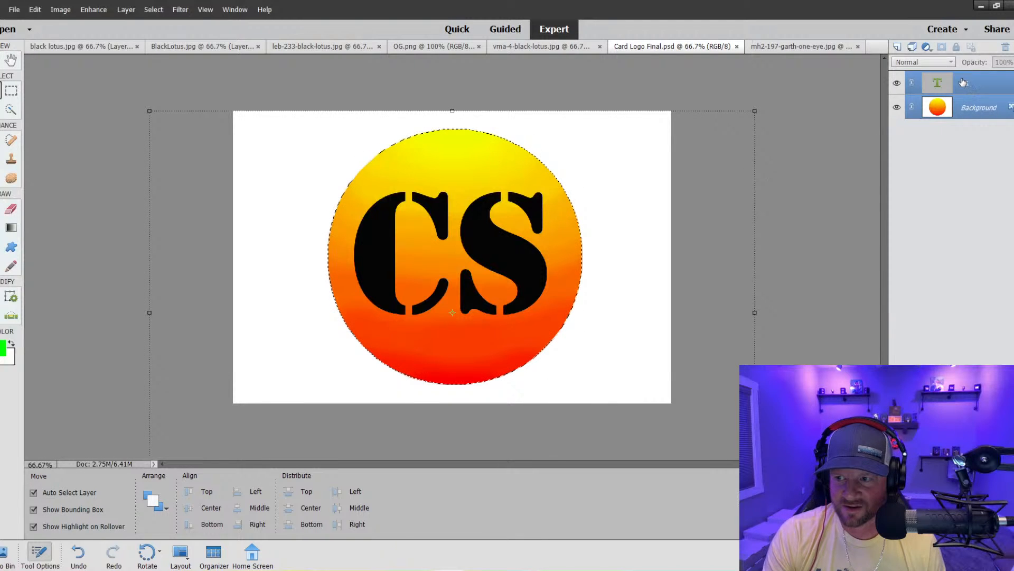
pyautogui.click(973, 112)
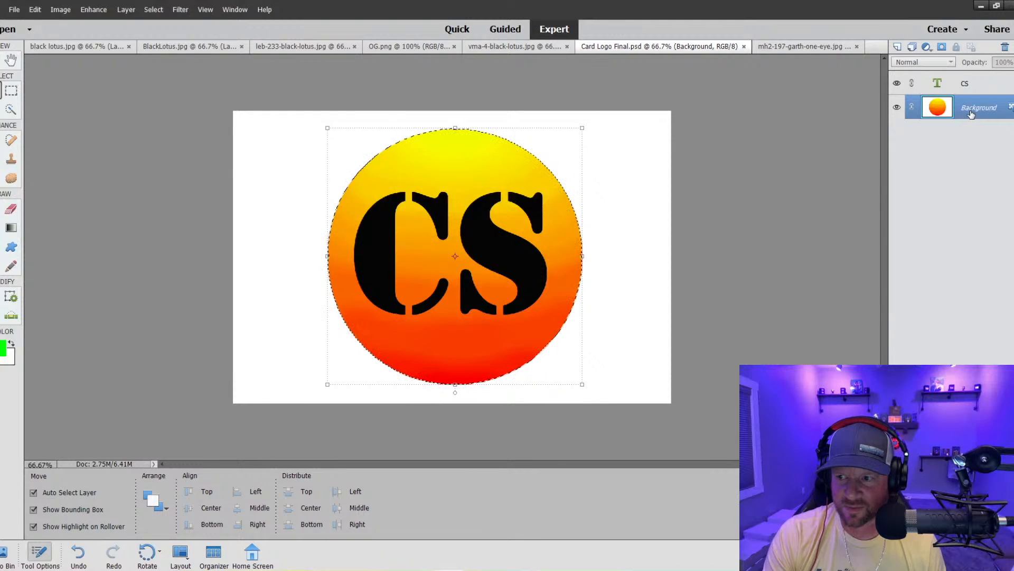
pyautogui.moveTo(951, 86); pyautogui.dragTo(940, 105)
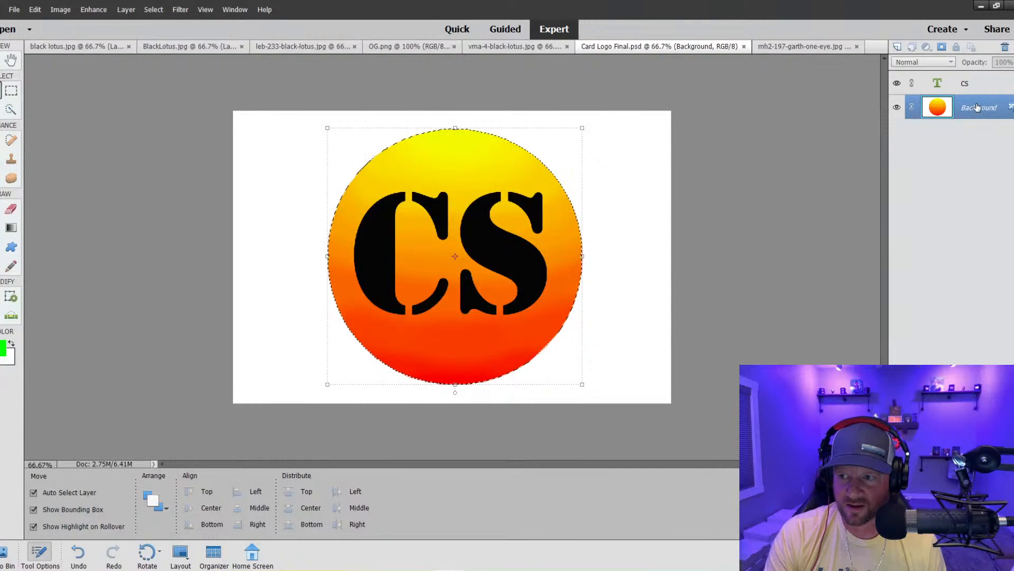
pyautogui.keyDown('shift'); pyautogui.click(965, 83); pyautogui.keyUp('shift')
pyautogui.rightClick(962, 93)
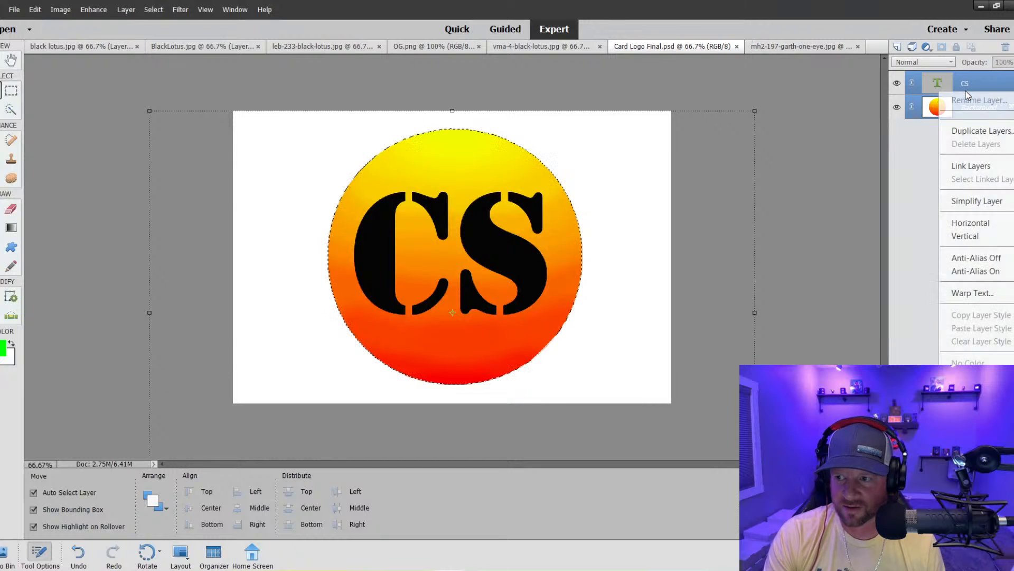
pyautogui.click(925, 226)
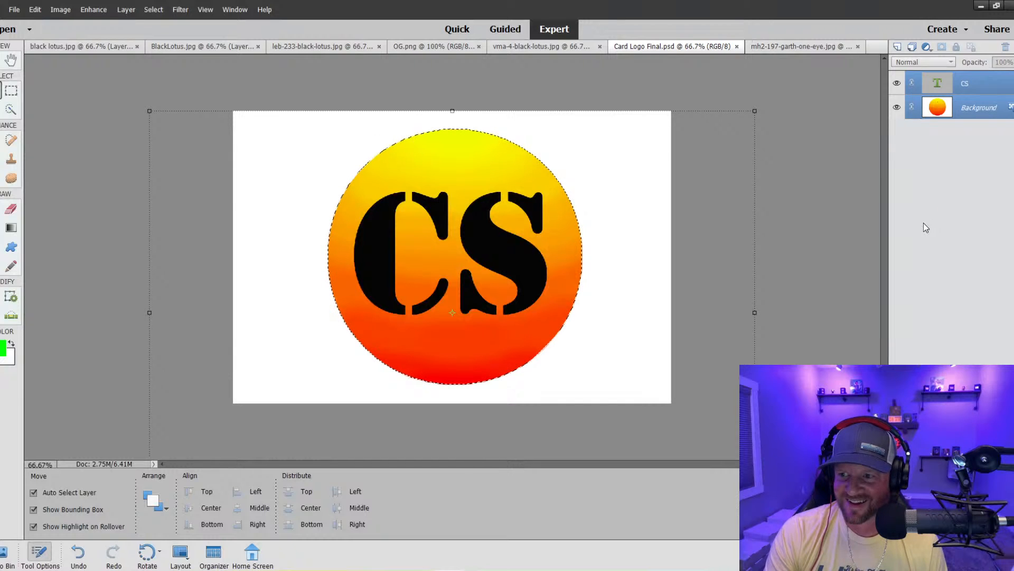
# Close Card Logo Final.psd and reopen it, fitting the whole logo in view.
pyautogui.click(737, 46)
pyautogui.click(14, 9)
pyautogui.click(32, 37)
pyautogui.scroll(-2, 222, 221)
pyautogui.scroll(2, 222, 221)
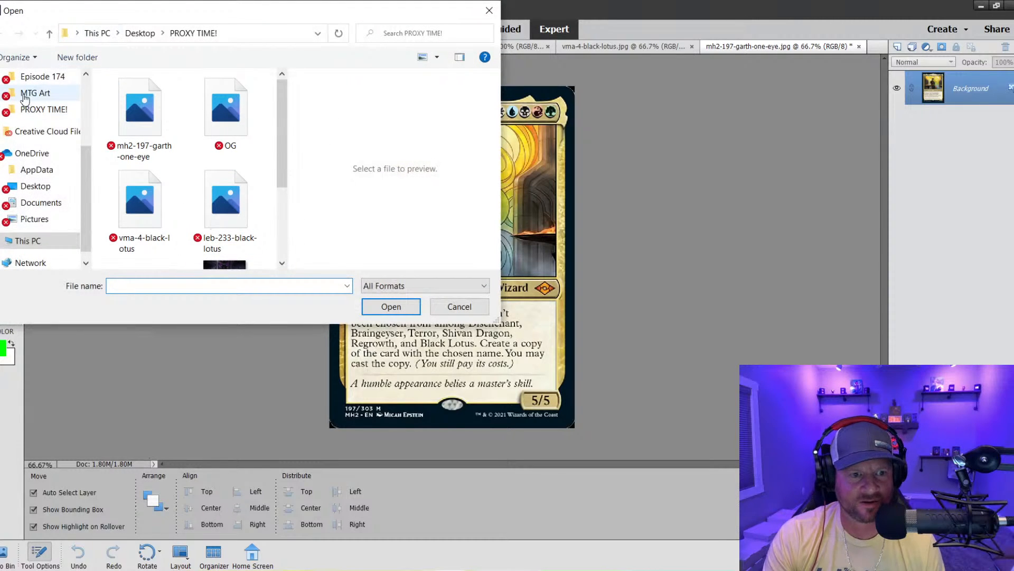
pyautogui.moveTo(277, 13); pyautogui.dragTo(276, 0)
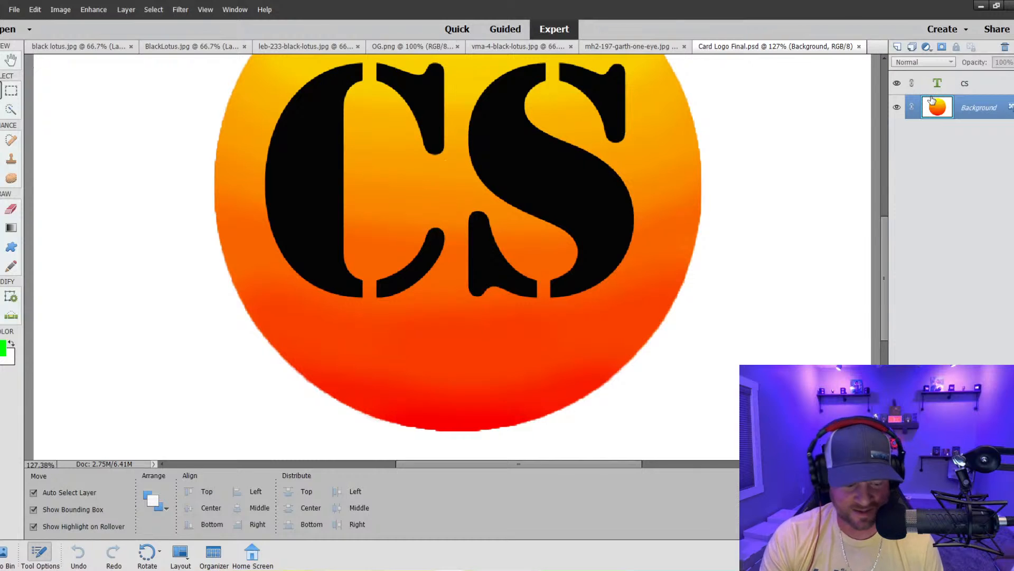
pyautogui.hotkey('ctrl', '-')
pyautogui.hotkey('ctrl', '-')
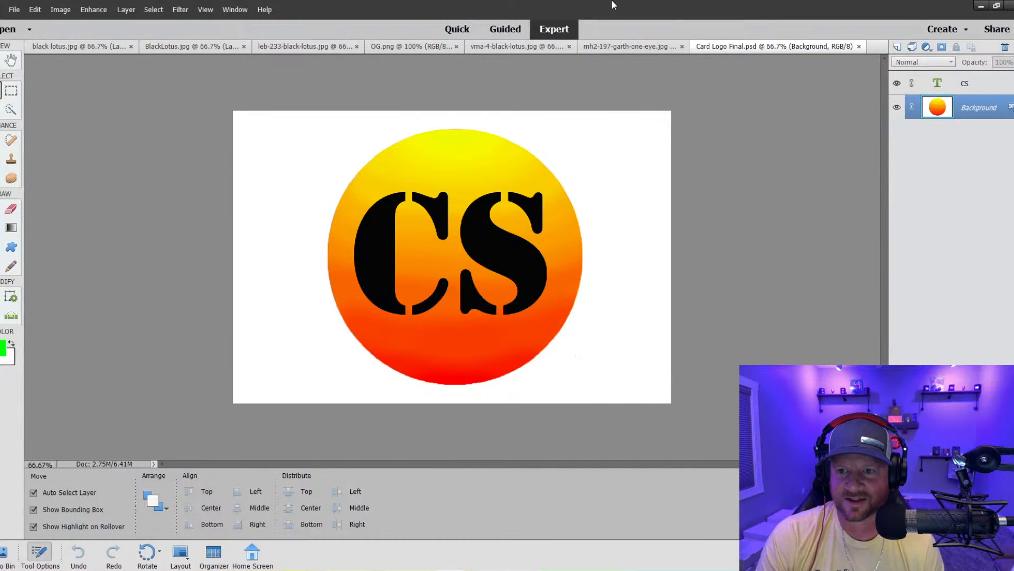
# Paste the copied circle into OG.png as a new layer and undo the paste.
pyautogui.click(617, 46)
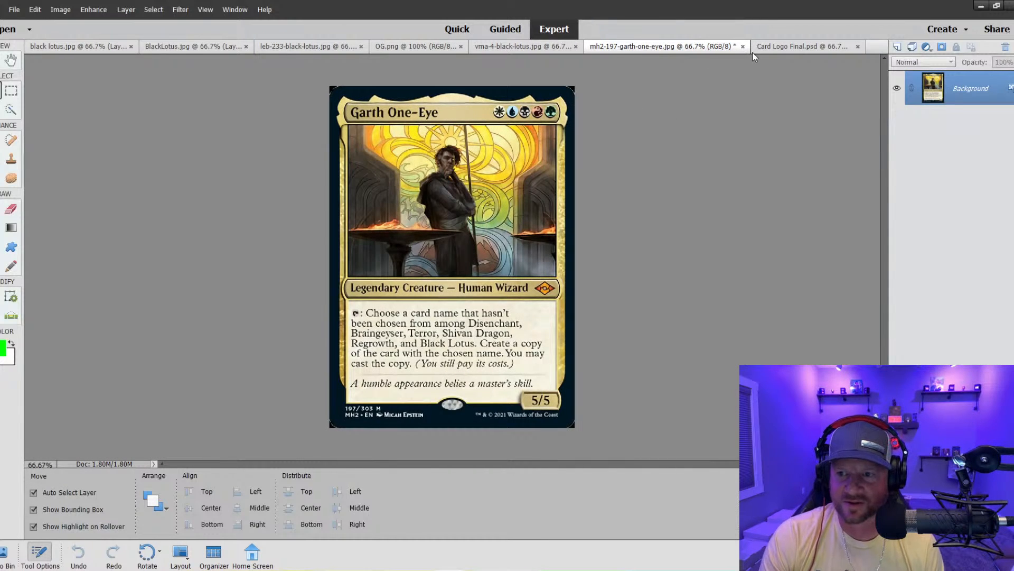
pyautogui.click(778, 47)
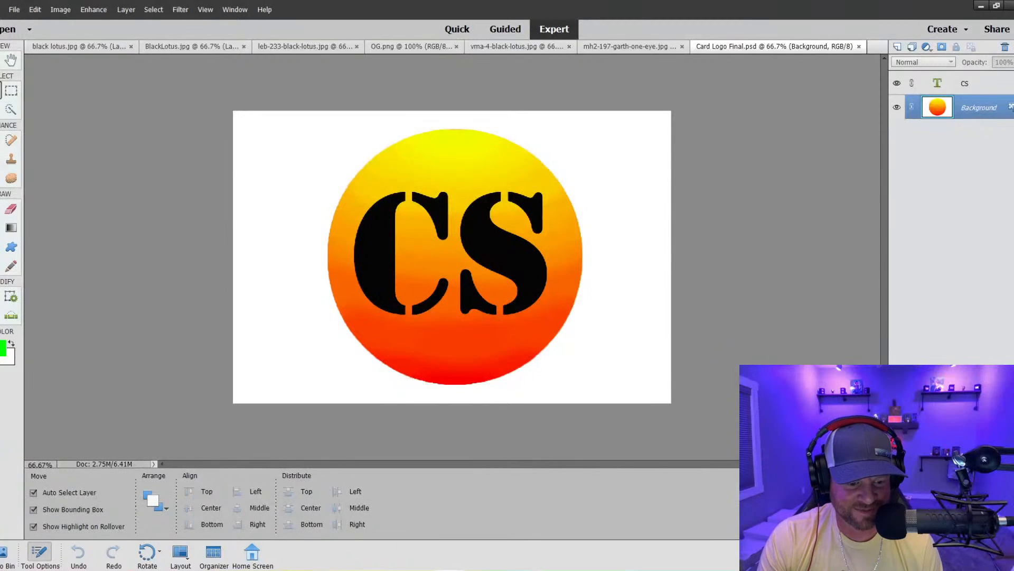
pyautogui.click(293, 45)
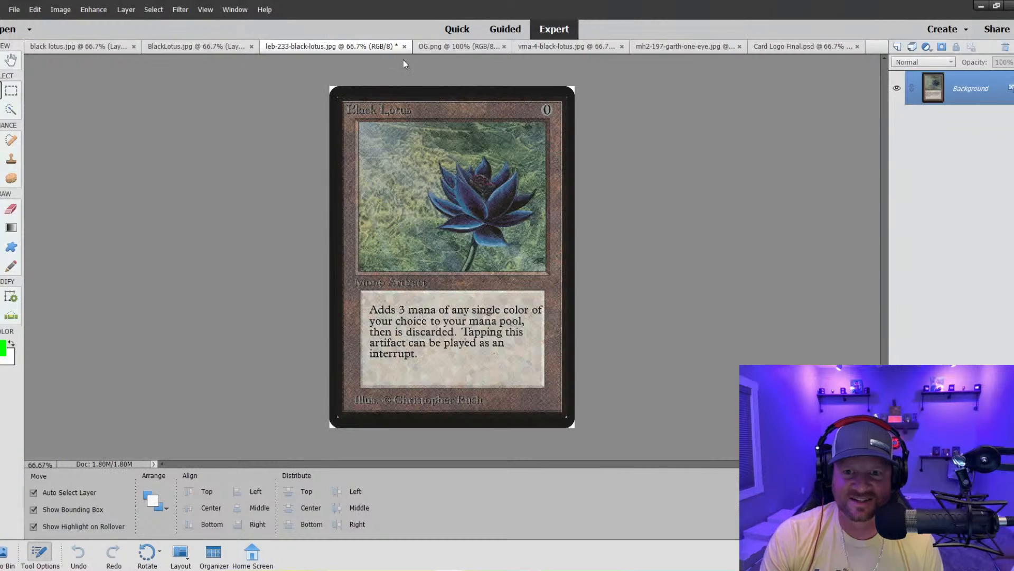
pyautogui.click(448, 46)
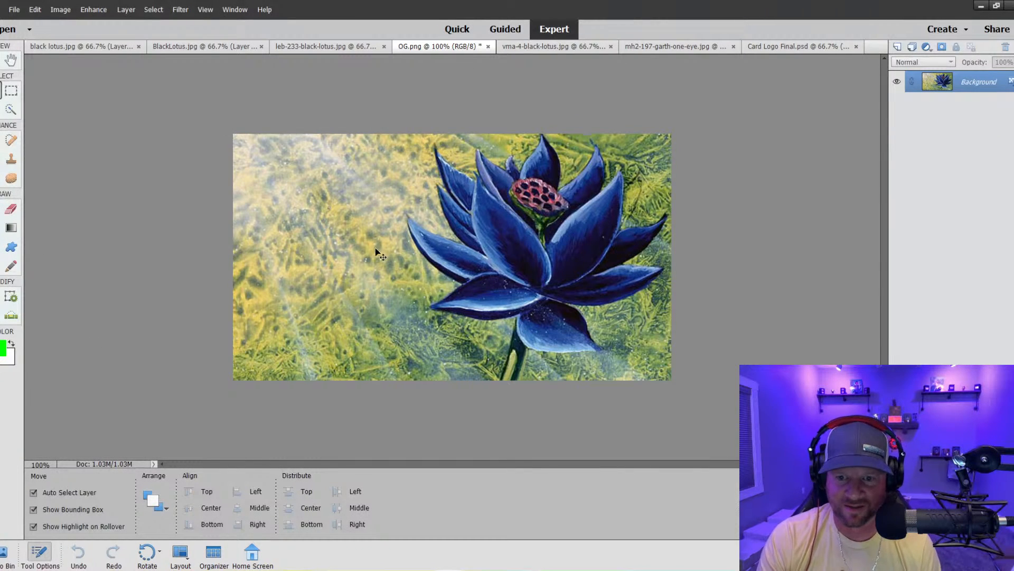
pyautogui.hotkey('ctrl', 'v')
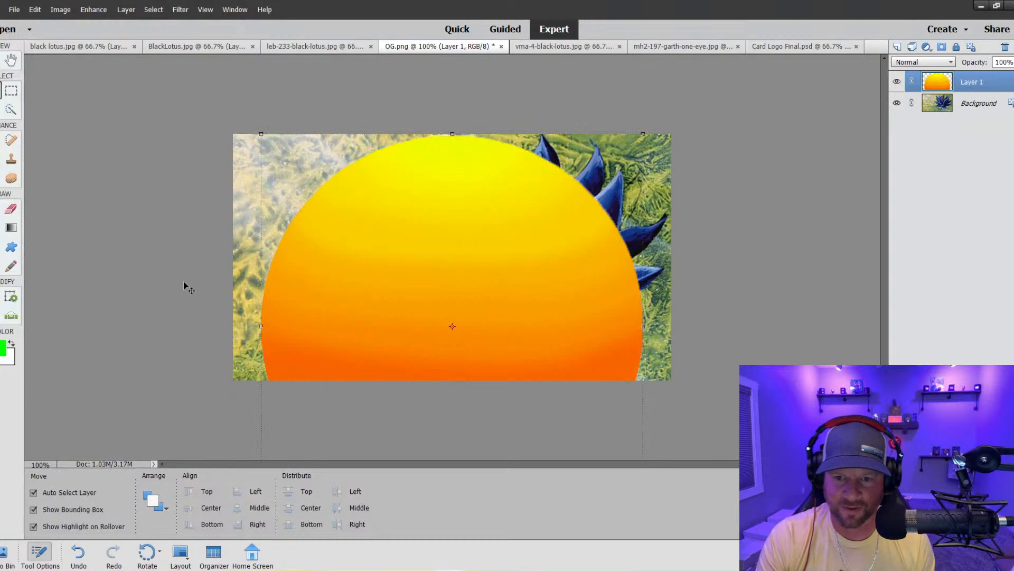
pyautogui.hotkey('ctrl', 'z')
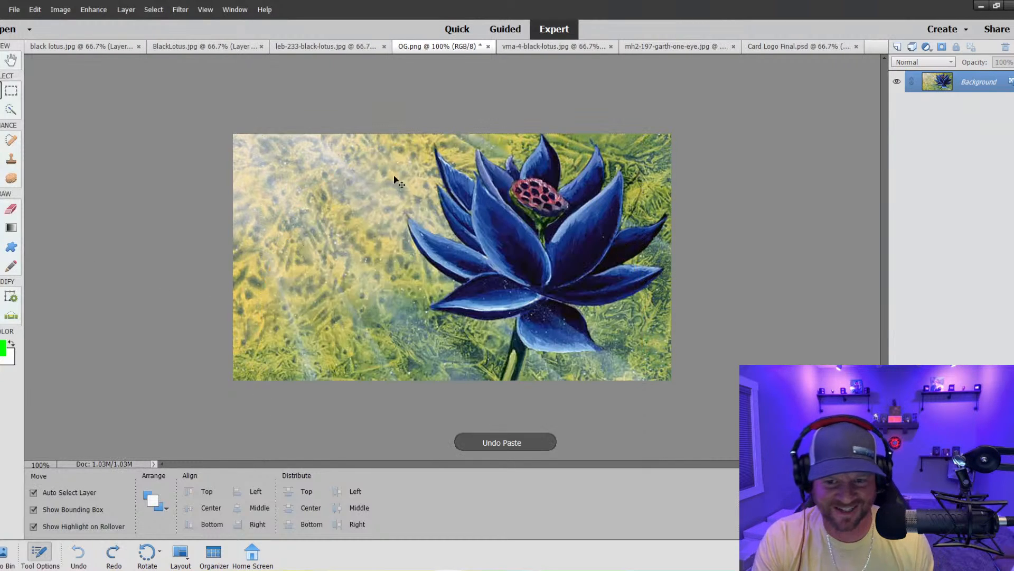
# Copy the selected title bar, type bar and text box from vma-4-black-lotus.jpg and paste them into OG.png.
pyautogui.click(529, 46)
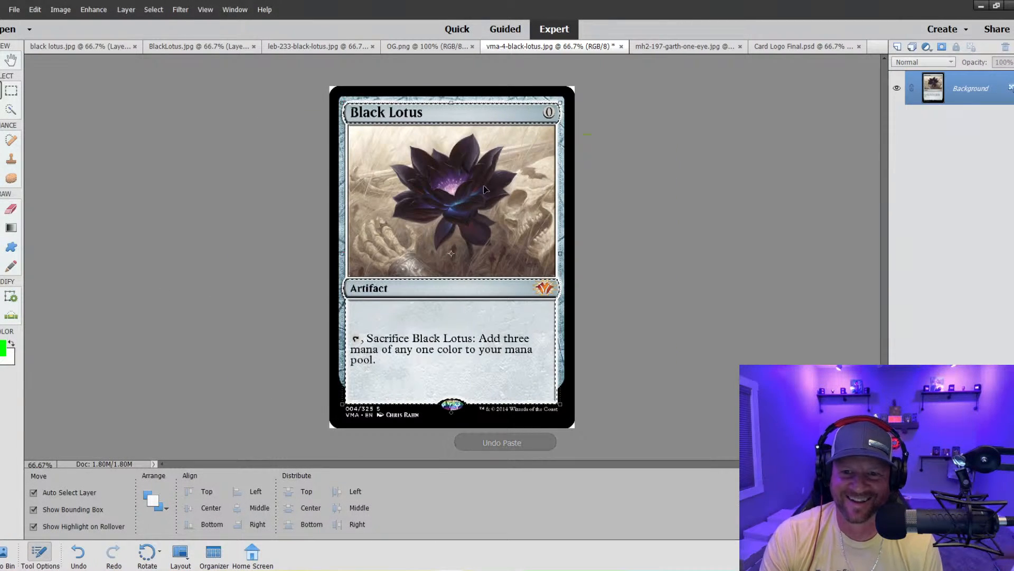
pyautogui.click(682, 46)
pyautogui.click(422, 47)
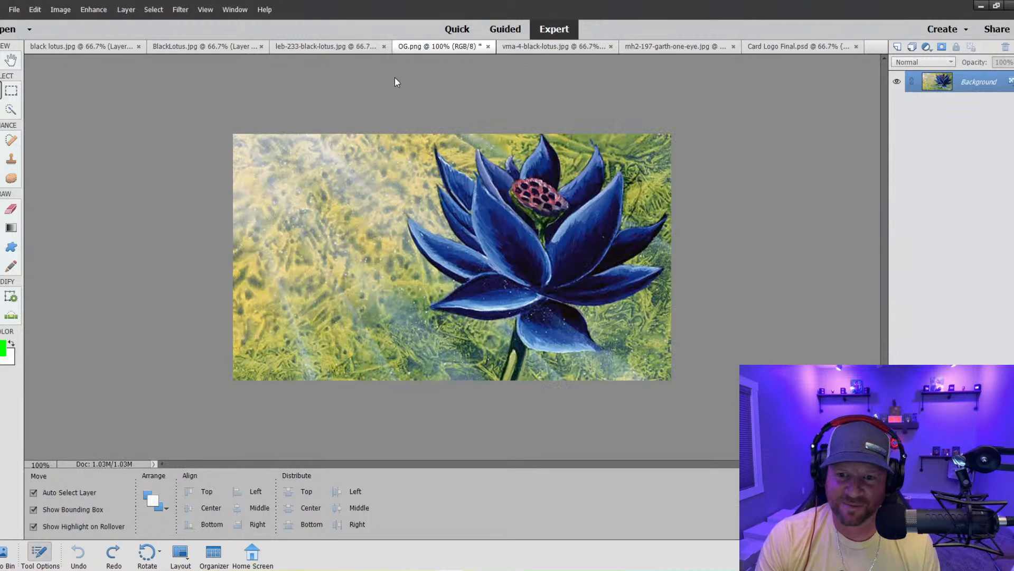
pyautogui.hotkey('ctrl', 'v')
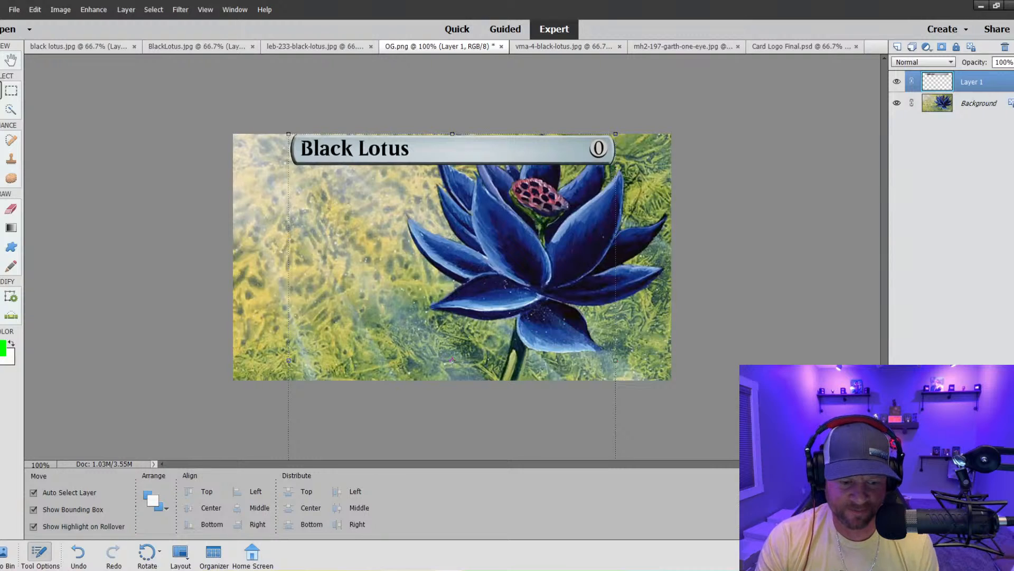
# Scale the pasted card boxes to 49.31% and place them over the blue lotus within the image height.
pyautogui.moveTo(288, 137); pyautogui.dragTo(435, 336)
pyautogui.moveTo(491, 353); pyautogui.dragTo(509, 170)
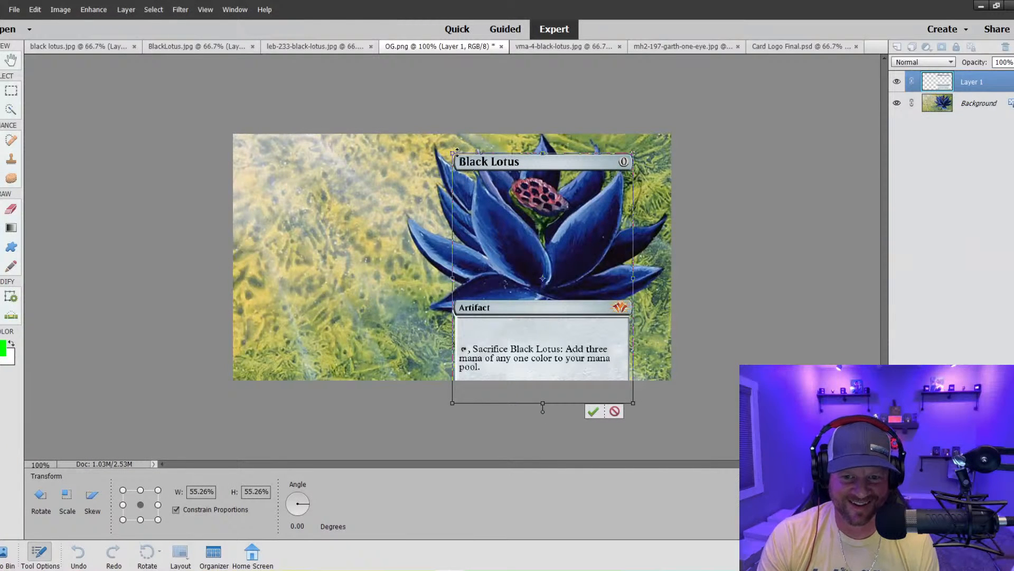
pyautogui.moveTo(453, 153); pyautogui.dragTo(472, 168)
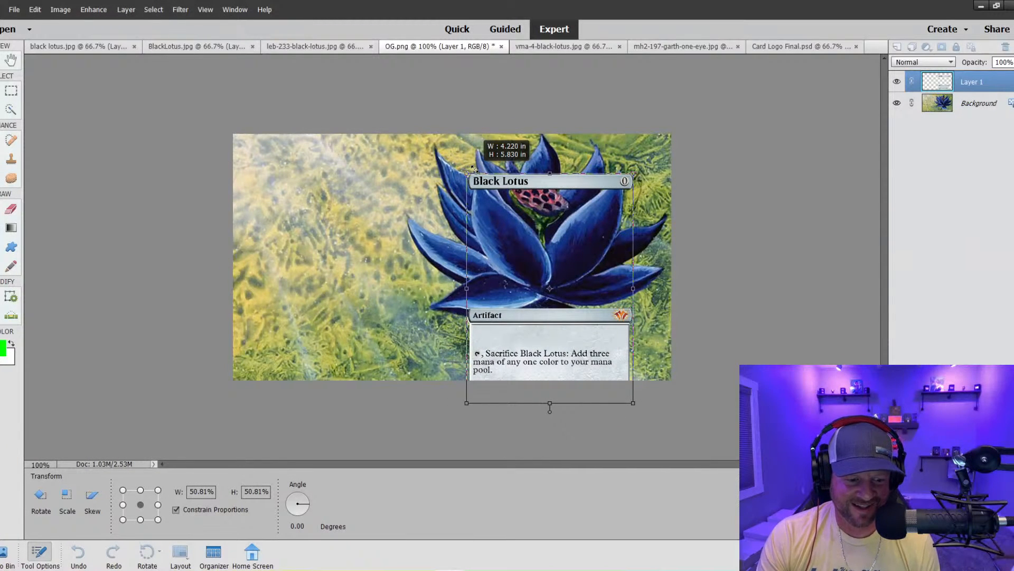
pyautogui.moveTo(535, 192); pyautogui.dragTo(519, 159)
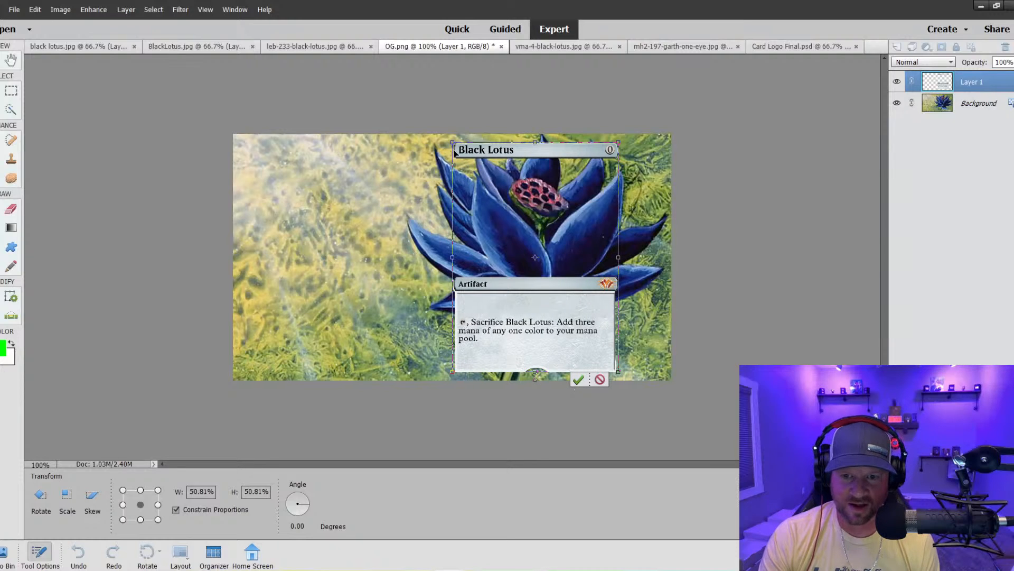
pyautogui.moveTo(452, 141); pyautogui.dragTo(457, 148)
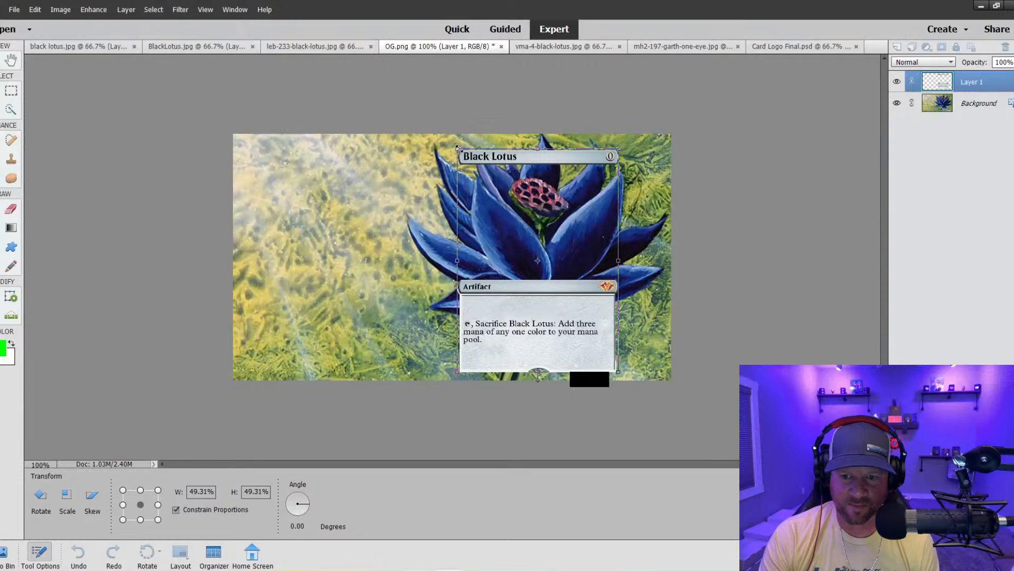
pyautogui.moveTo(522, 162); pyautogui.dragTo(522, 159)
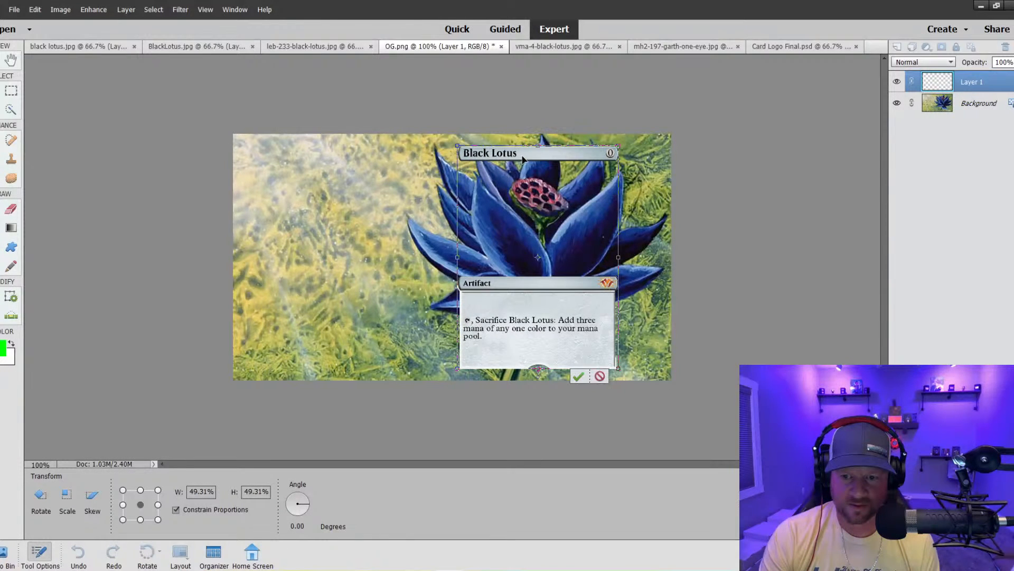
pyautogui.click(579, 376)
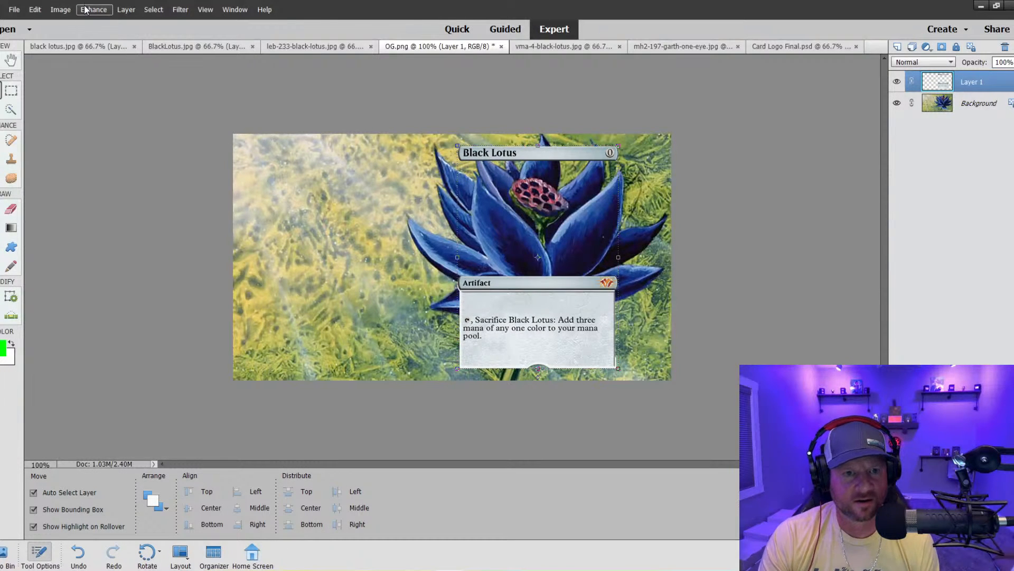
# Crop OG.png on both sides to a portrait card shape with a narrow margin around the card boxes.
pyautogui.click(119, 10)
pyautogui.moveTo(60, 9)
pyautogui.click(74, 50)
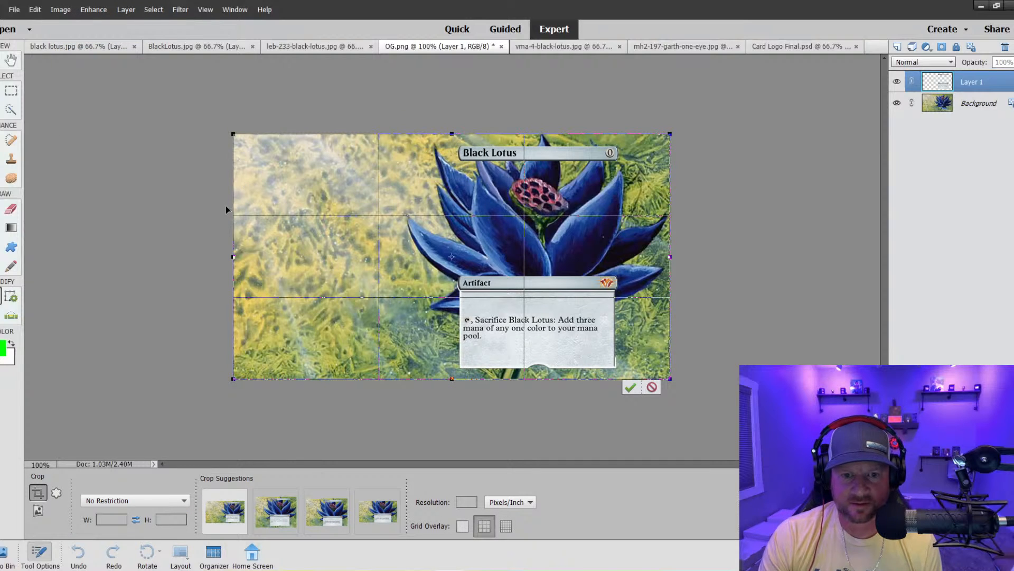
pyautogui.moveTo(233, 258); pyautogui.dragTo(440, 275)
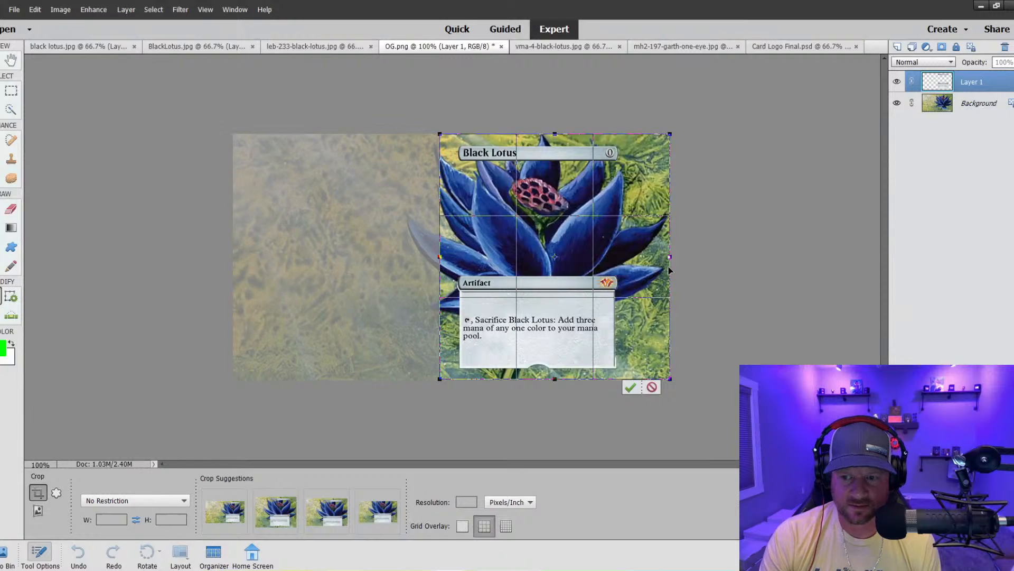
pyautogui.moveTo(670, 259); pyautogui.dragTo(634, 268)
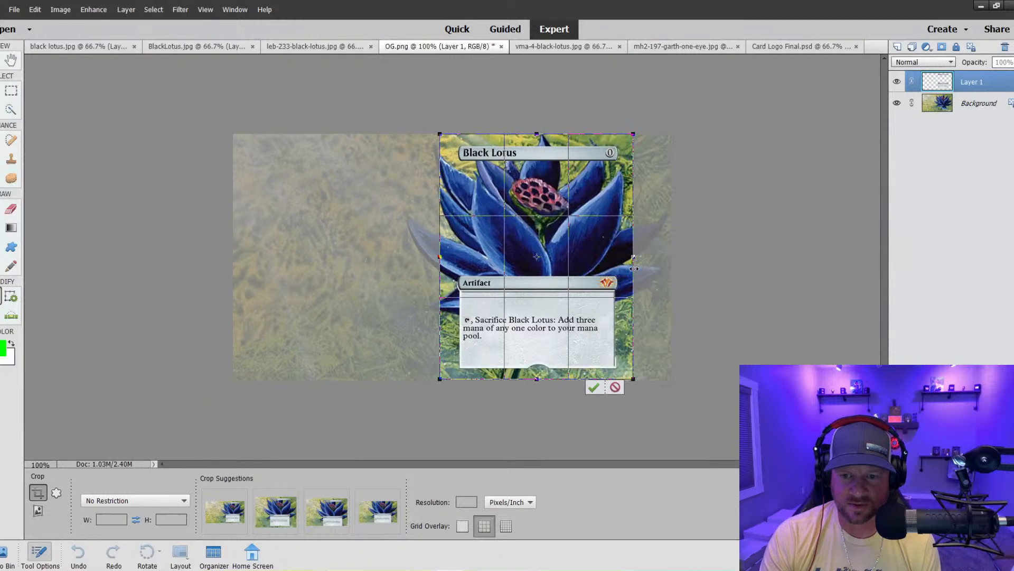
pyautogui.click(593, 387)
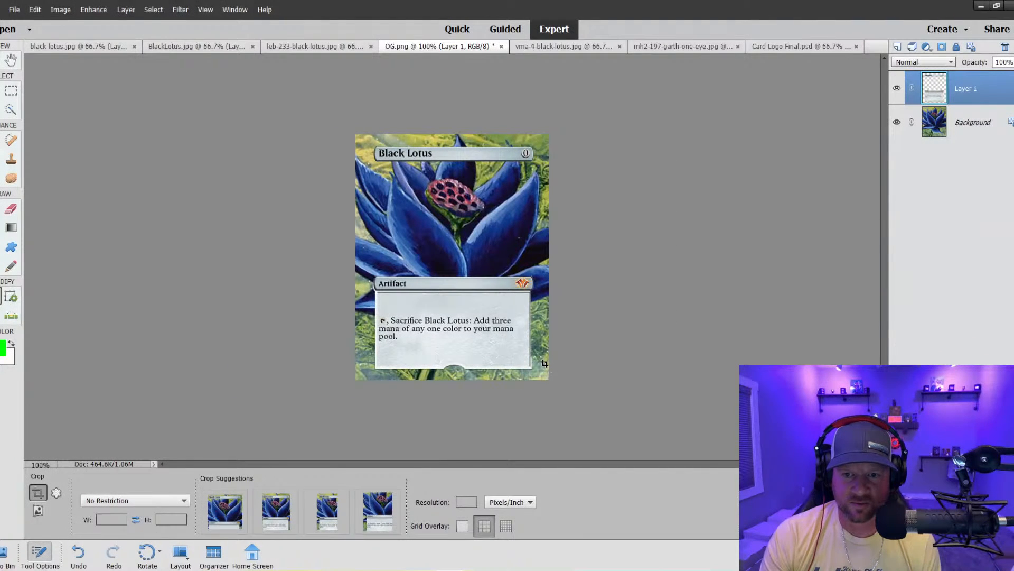
# Set the opacity of the card box layer to 60% and check the lotus petals showing through the boxes.
pyautogui.hotkey('ctrl', '-')
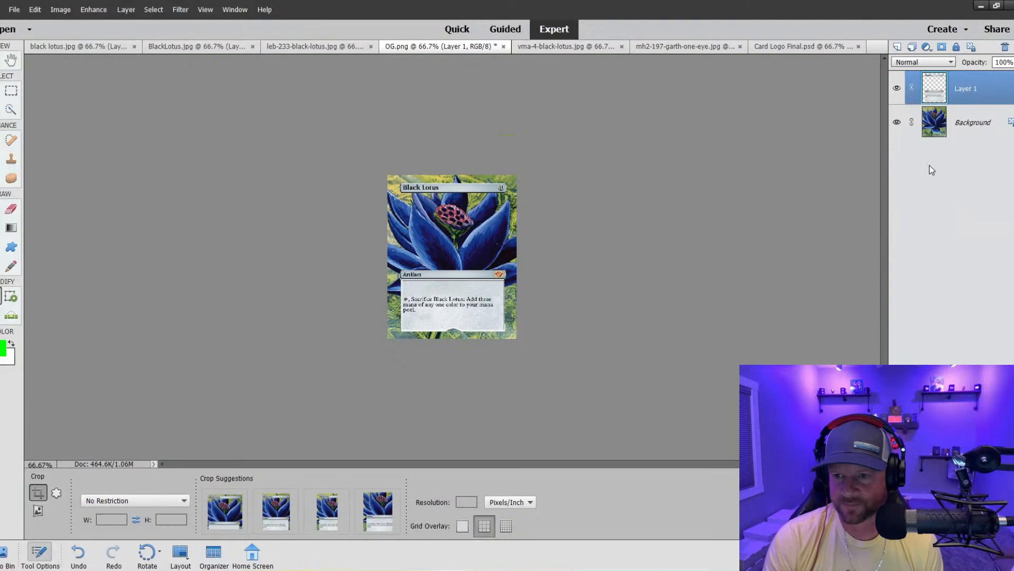
pyautogui.click(1013, 62)
pyautogui.click(1002, 76)
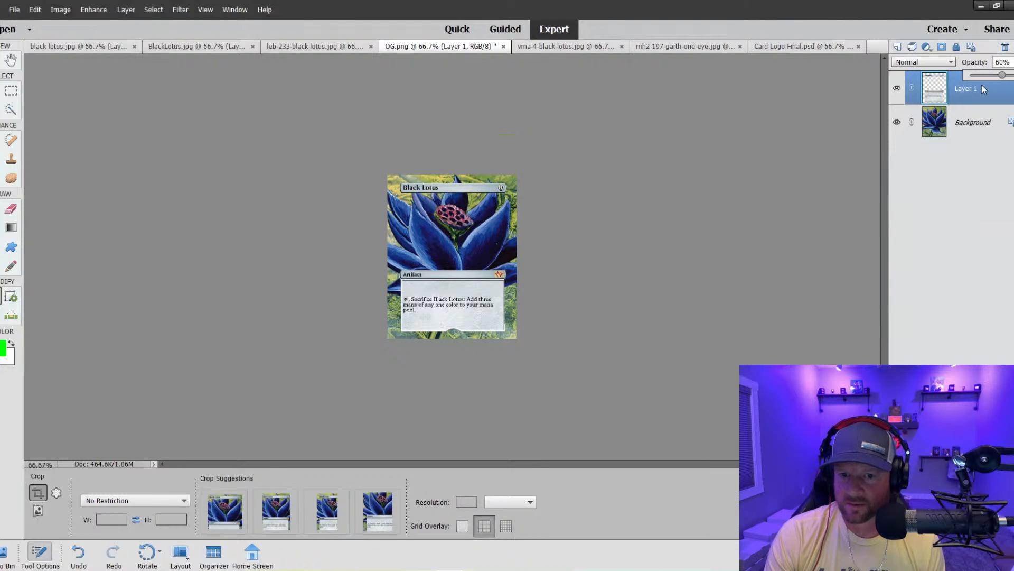
pyautogui.hotkey('ctrl', '+')
pyautogui.hotkey('ctrl', '+')
pyautogui.scroll(-3, 557, 267)
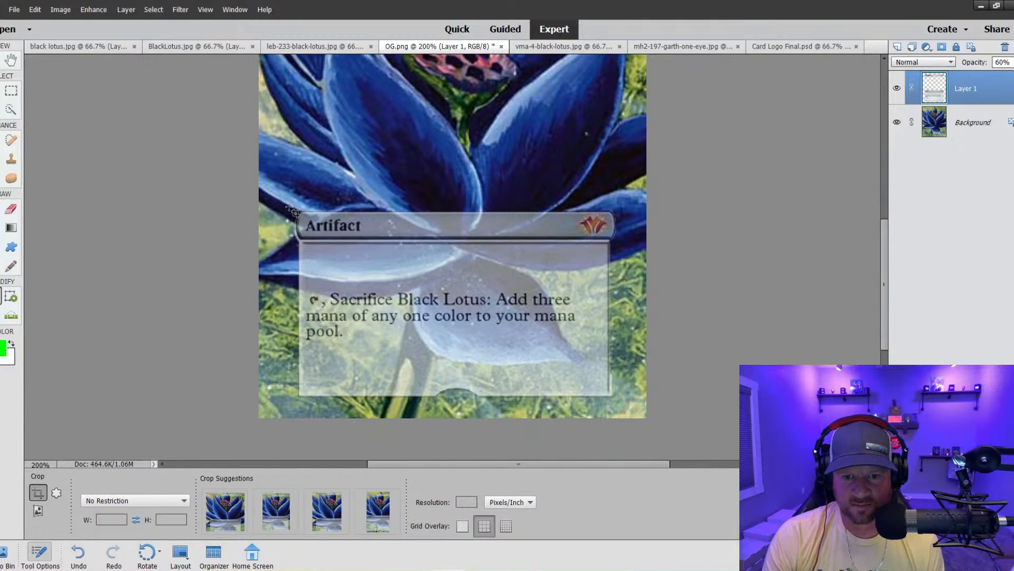
pyautogui.scroll(5, 574, 242)
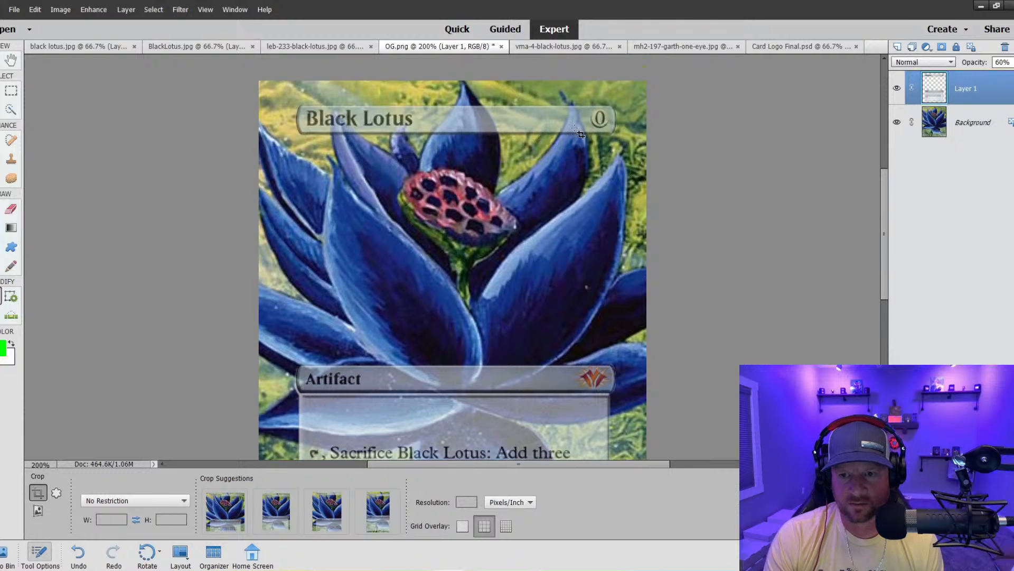
pyautogui.scroll(-5, 469, 247)
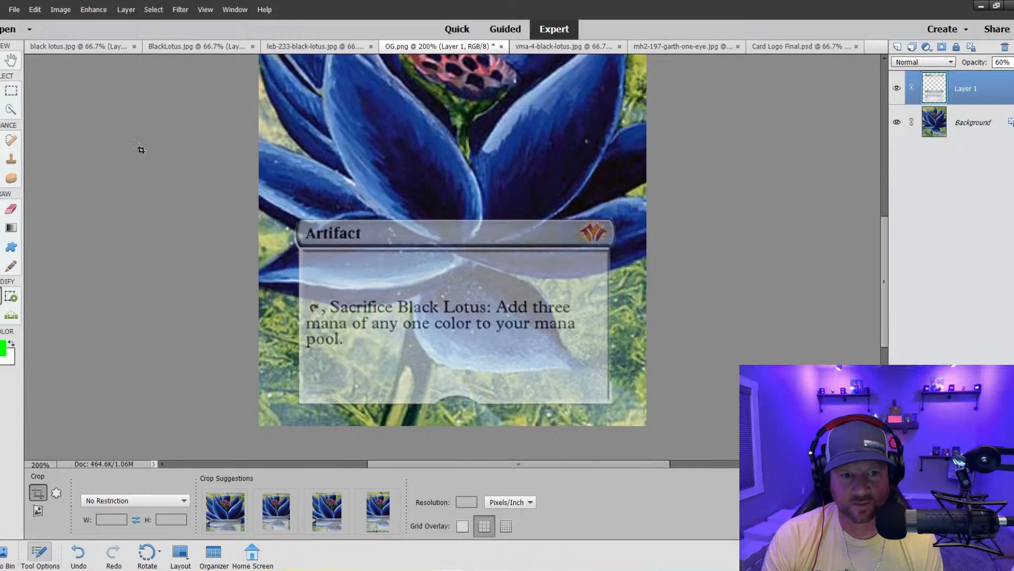
# On the Background layer, select the stem and lower central petal using Quick Selection with a 10 px brush.
pyautogui.click(10, 110)
pyautogui.click(928, 133)
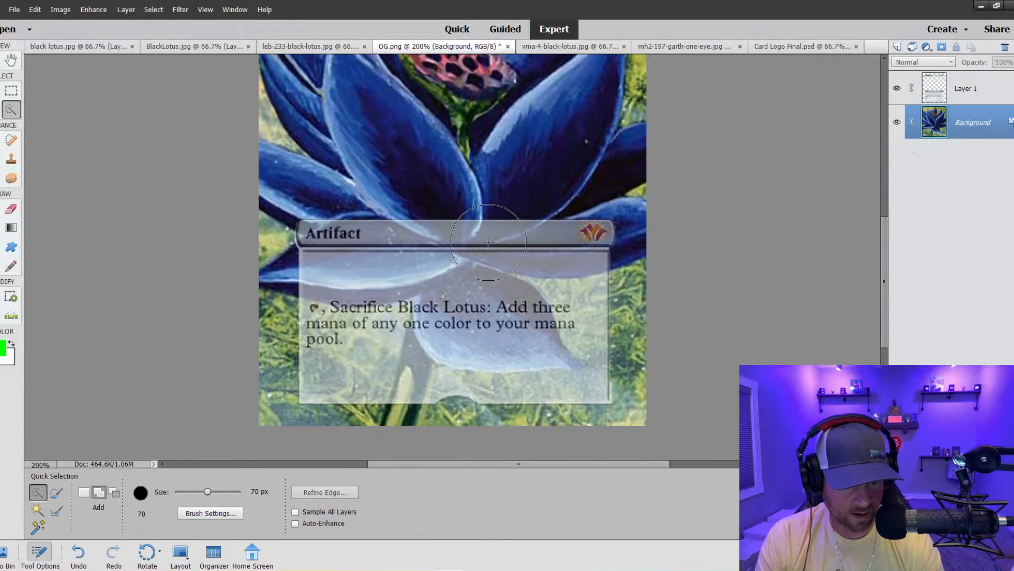
pyautogui.press('[')
pyautogui.press('[')
pyautogui.press('[')
pyautogui.press('[')
pyautogui.press('[')
pyautogui.press('[')
pyautogui.press('[')
pyautogui.press('[')
pyautogui.press('[')
pyautogui.press('[')
pyautogui.press('[')
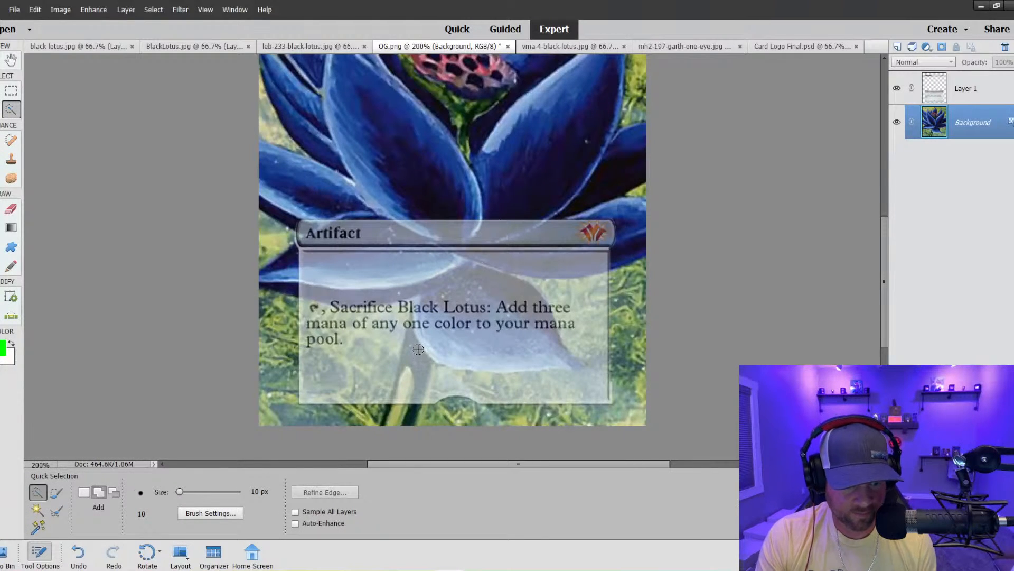
pyautogui.moveTo(418, 360); pyautogui.dragTo(413, 384)
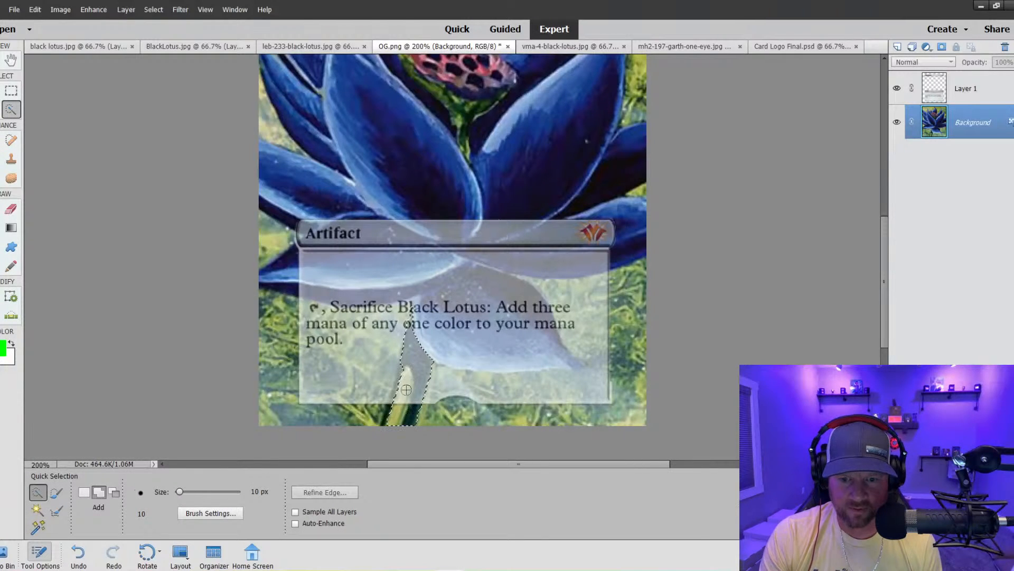
pyautogui.moveTo(428, 365)
pyautogui.mouseDown()
pyautogui.moveTo(436, 330)
pyautogui.moveTo(512, 339)
pyautogui.moveTo(568, 362)
pyautogui.moveTo(546, 350)
pyautogui.moveTo(573, 365)
pyautogui.mouseUp()
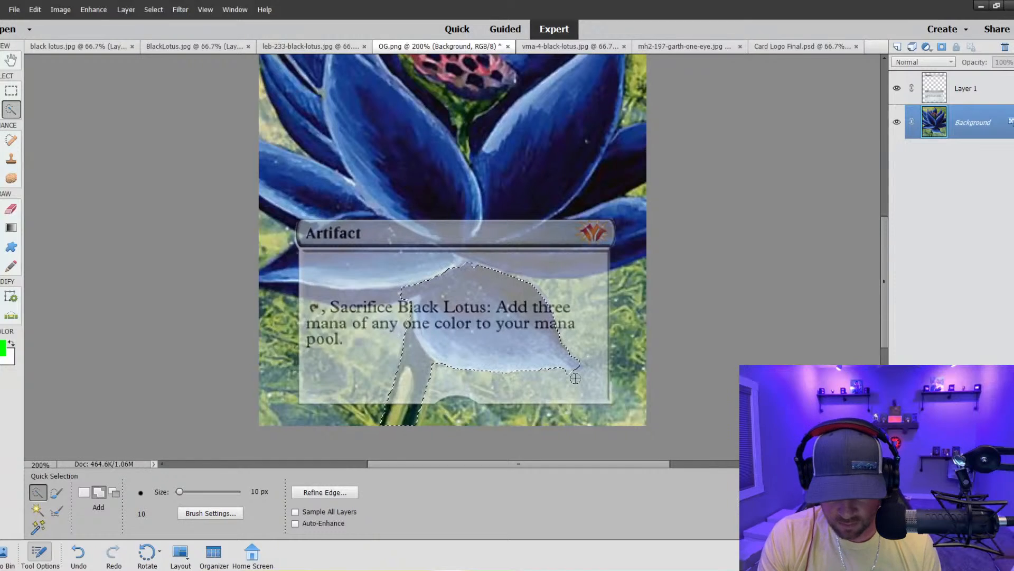
pyautogui.press('alt')
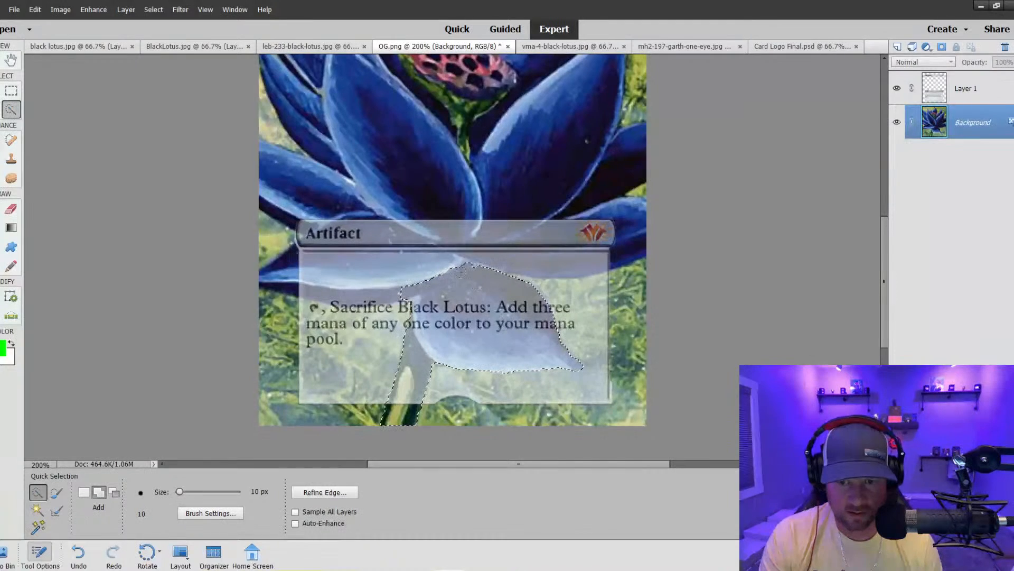
# Add the lower side petals behind the Artifact bar and text box to the selection.
pyautogui.moveTo(380, 251)
pyautogui.mouseDown()
pyautogui.moveTo(324, 292)
pyautogui.moveTo(407, 278)
pyautogui.moveTo(455, 253)
pyautogui.moveTo(600, 245)
pyautogui.mouseUp()
pyautogui.moveTo(488, 240); pyautogui.dragTo(410, 230)
pyautogui.moveTo(556, 224); pyautogui.dragTo(500, 221)
pyautogui.moveTo(381, 224)
pyautogui.mouseDown()
pyautogui.moveTo(307, 227)
pyautogui.moveTo(416, 243)
pyautogui.moveTo(363, 246)
pyautogui.mouseUp()
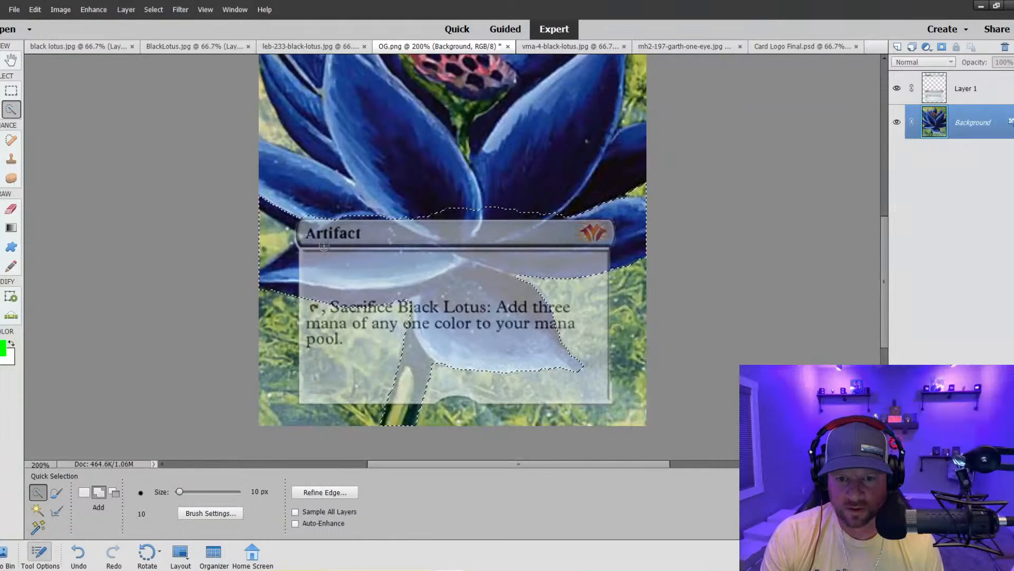
# Add the central upper petal and the other petal tips that overlap the Black Lotus title bar to the selection.
pyautogui.scroll(5, 483, 287)
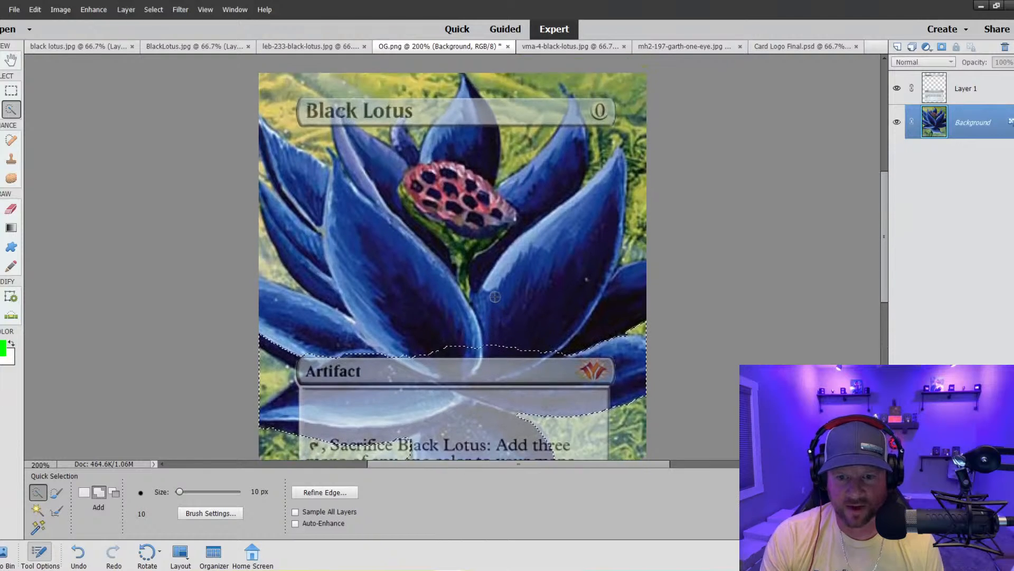
pyautogui.click(470, 137)
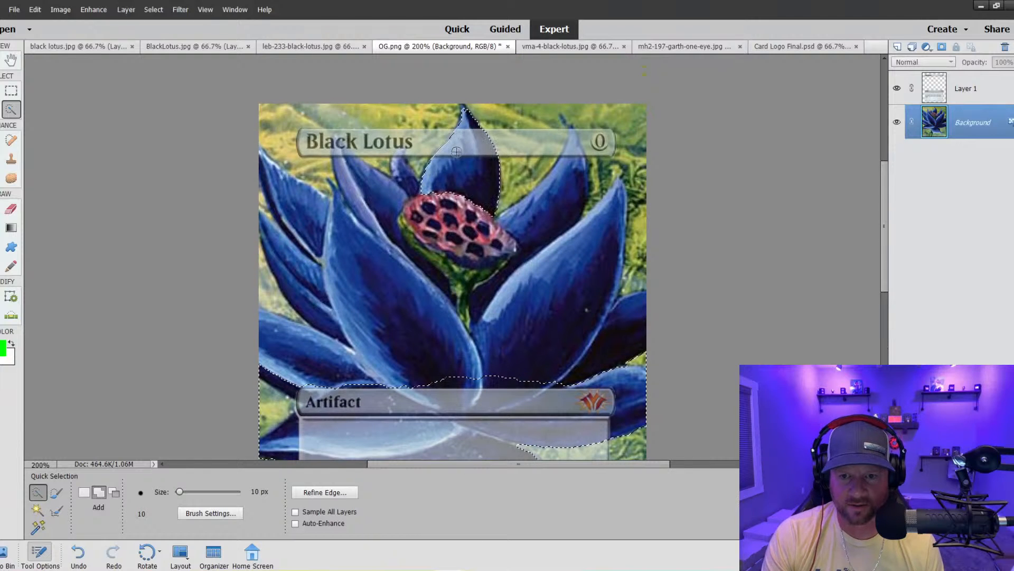
pyautogui.click(575, 144)
pyautogui.press('alt')
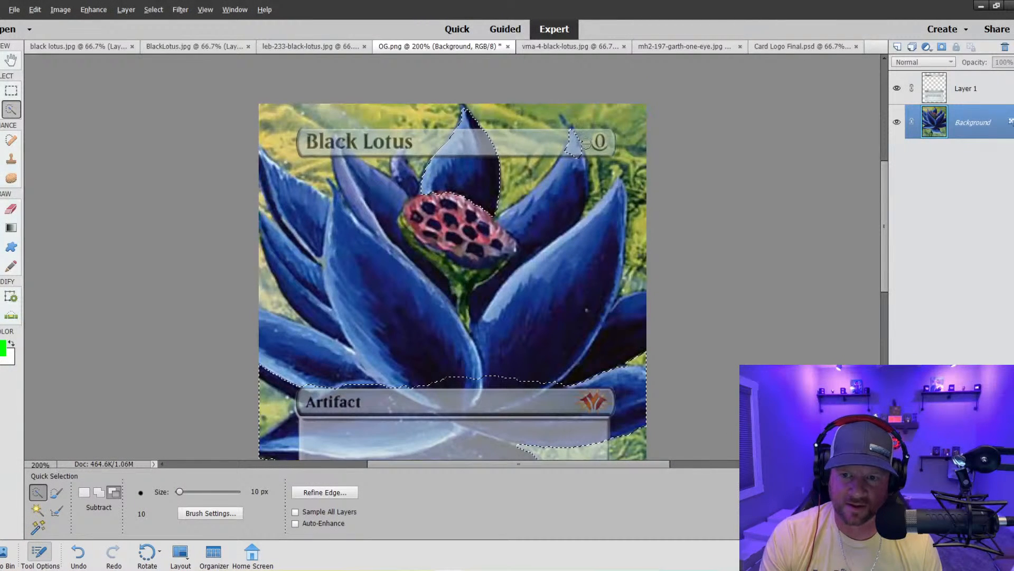
pyautogui.press('alt')
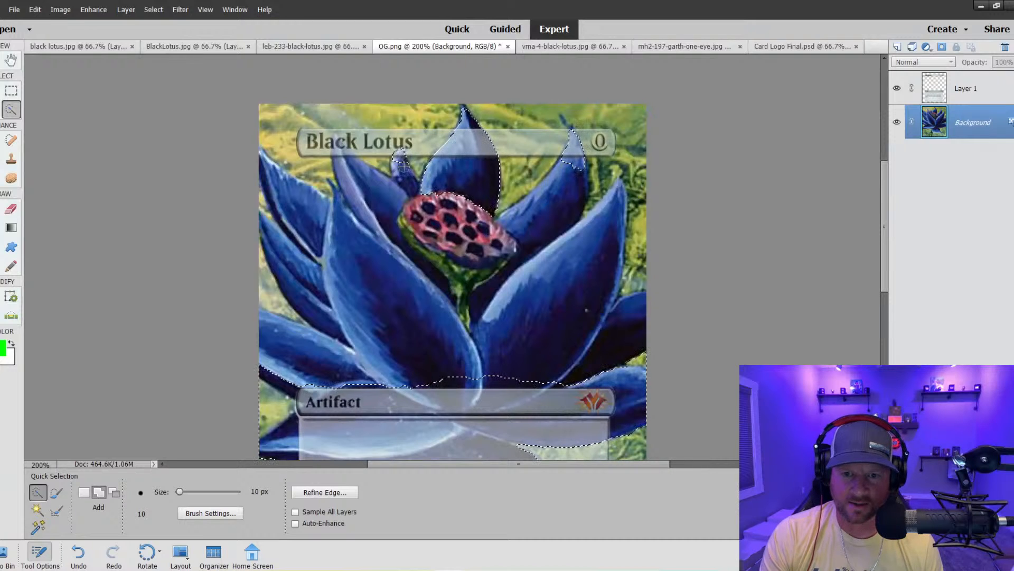
pyautogui.click(338, 149)
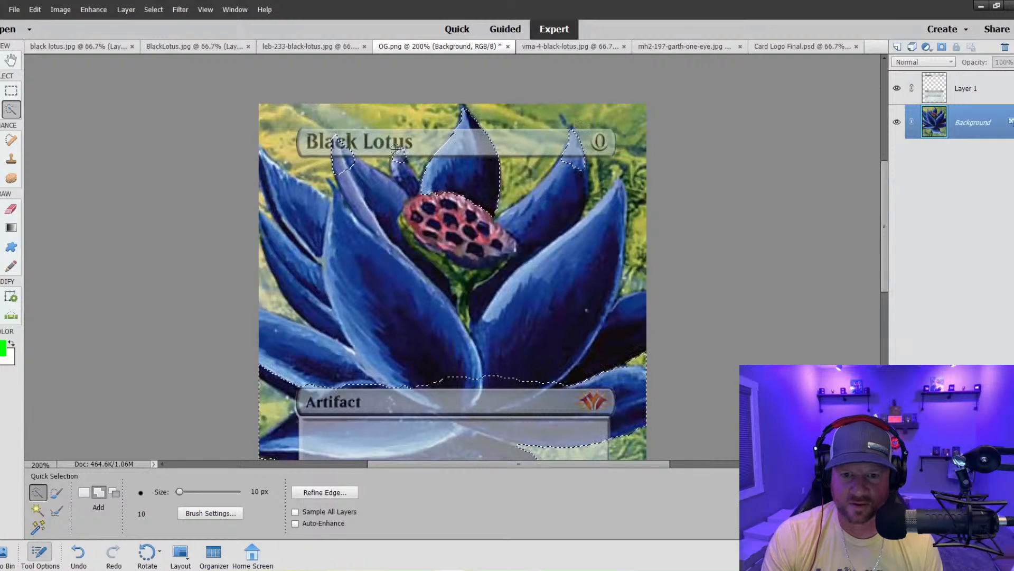
# Clone the stem and lower petals over the type bar and text box on Layer 1, using a 60 px Clone Stamp within the selection.
pyautogui.scroll(-5, 438, 213)
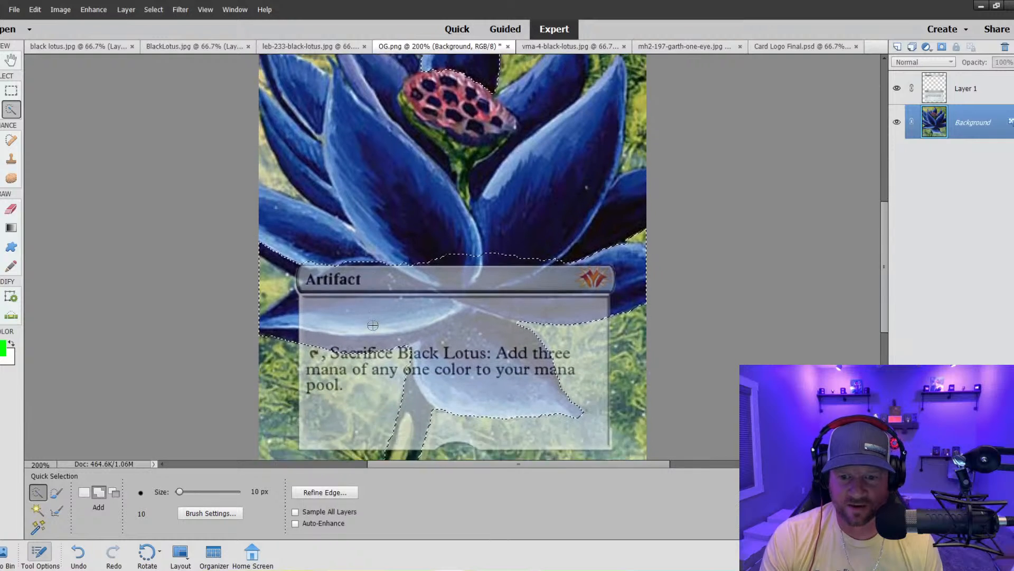
pyautogui.click(11, 158)
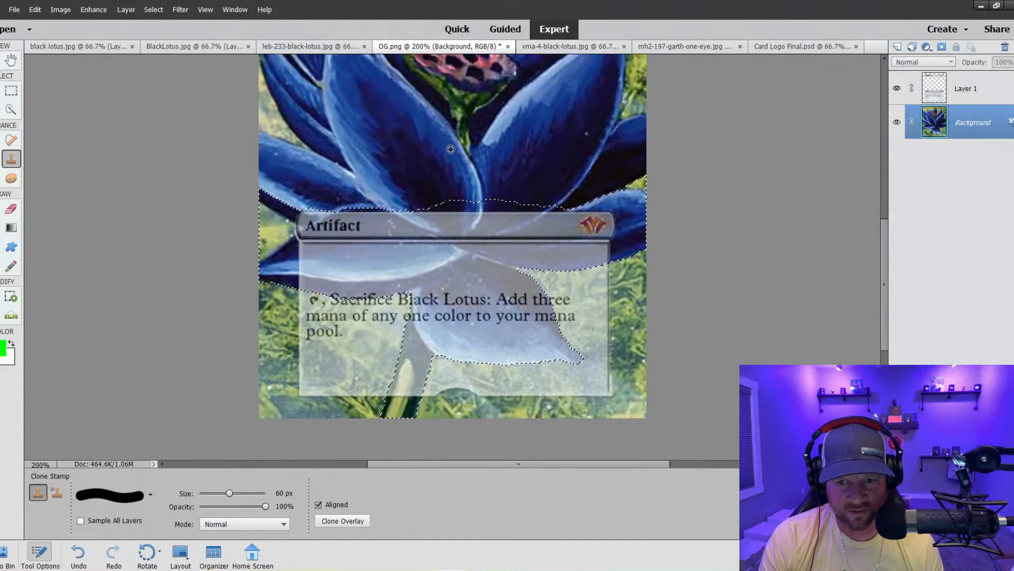
pyautogui.click(938, 98)
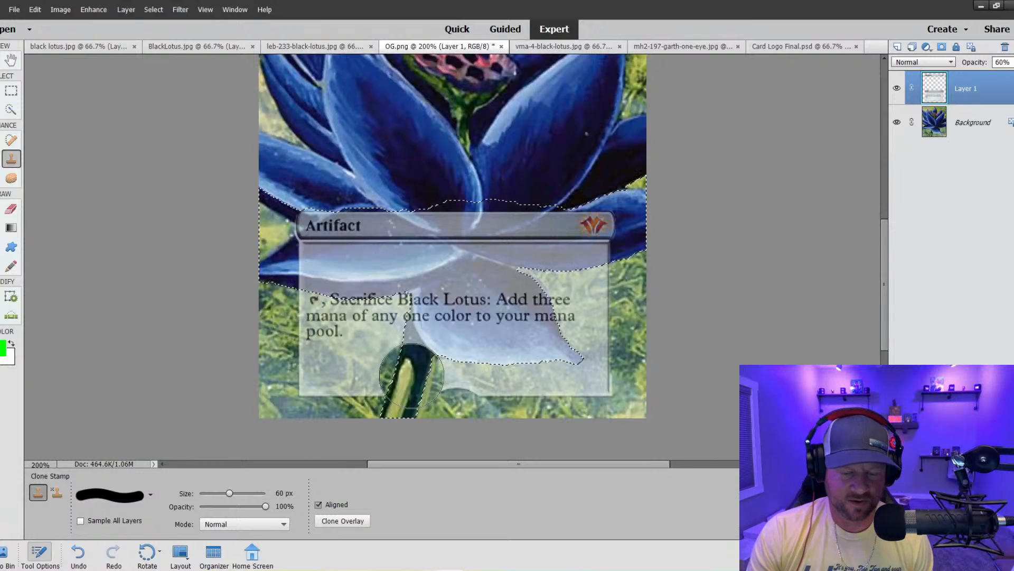
pyautogui.moveTo(406, 381)
pyautogui.mouseDown()
pyautogui.moveTo(421, 363)
pyautogui.moveTo(404, 379)
pyautogui.moveTo(427, 319)
pyautogui.moveTo(426, 277)
pyautogui.moveTo(408, 356)
pyautogui.moveTo(432, 259)
pyautogui.moveTo(497, 331)
pyautogui.moveTo(448, 293)
pyautogui.moveTo(469, 333)
pyautogui.moveTo(484, 333)
pyautogui.moveTo(454, 280)
pyautogui.moveTo(554, 344)
pyautogui.moveTo(478, 296)
pyautogui.moveTo(498, 293)
pyautogui.moveTo(554, 343)
pyautogui.moveTo(473, 300)
pyautogui.moveTo(448, 303)
pyautogui.moveTo(512, 347)
pyautogui.moveTo(529, 345)
pyautogui.moveTo(404, 261)
pyautogui.moveTo(307, 254)
pyautogui.moveTo(363, 269)
pyautogui.moveTo(331, 265)
pyautogui.moveTo(303, 248)
pyautogui.moveTo(342, 272)
pyautogui.moveTo(343, 248)
pyautogui.moveTo(305, 231)
pyautogui.moveTo(406, 241)
pyautogui.moveTo(593, 228)
pyautogui.moveTo(554, 238)
pyautogui.moveTo(494, 231)
pyautogui.moveTo(566, 237)
pyautogui.moveTo(612, 224)
pyautogui.moveTo(490, 234)
pyautogui.moveTo(404, 222)
pyautogui.moveTo(497, 232)
pyautogui.mouseUp()
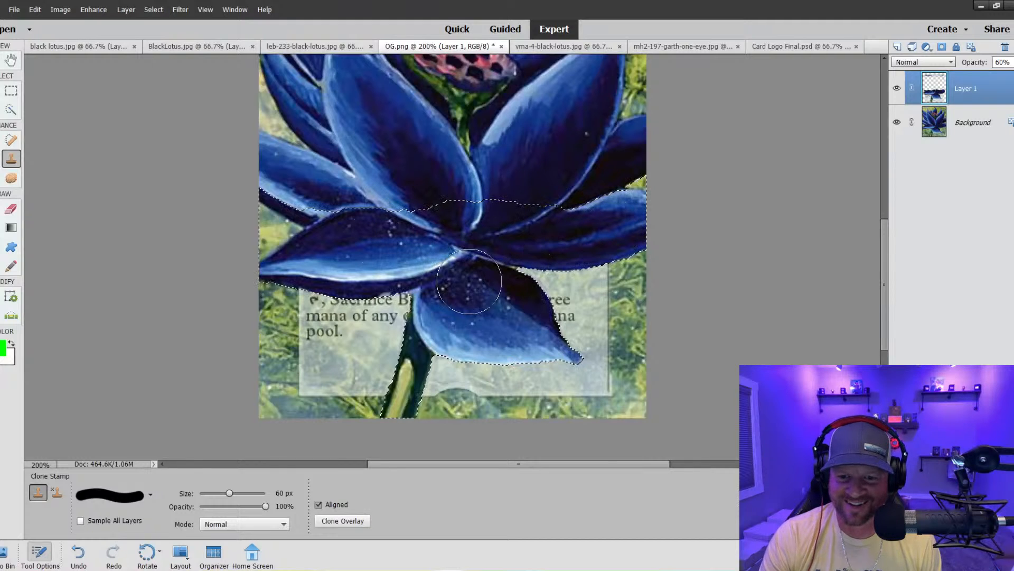
# Clone the selected upper petals over the Black Lotus title bar on Layer 1.
pyautogui.scroll(1, 449, 293)
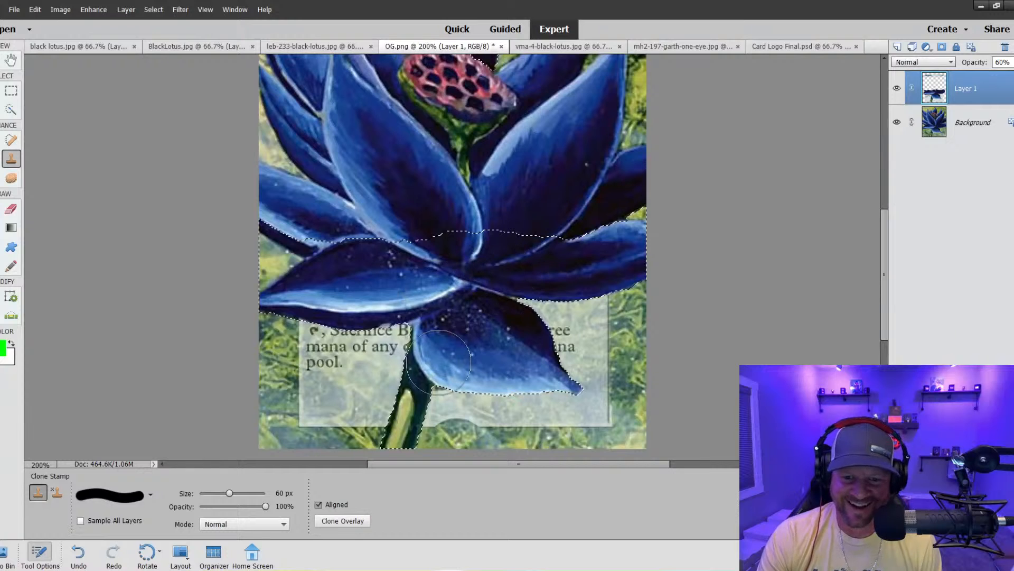
pyautogui.scroll(5, 422, 280)
pyautogui.moveTo(449, 148)
pyautogui.mouseDown()
pyautogui.moveTo(476, 135)
pyautogui.moveTo(455, 128)
pyautogui.mouseUp()
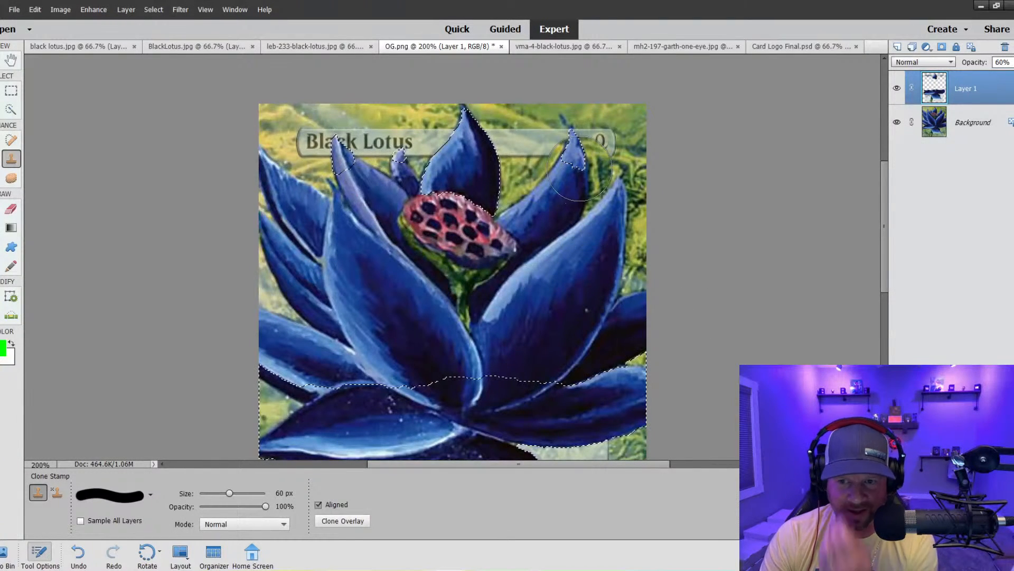
# Deselect the petal selection.
pyautogui.click(9, 110)
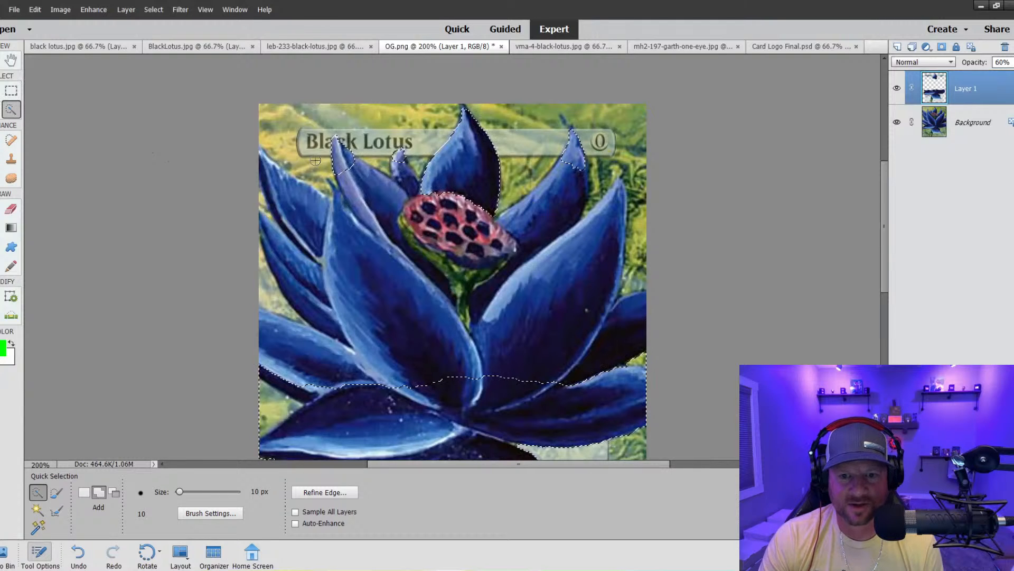
pyautogui.click(10, 91)
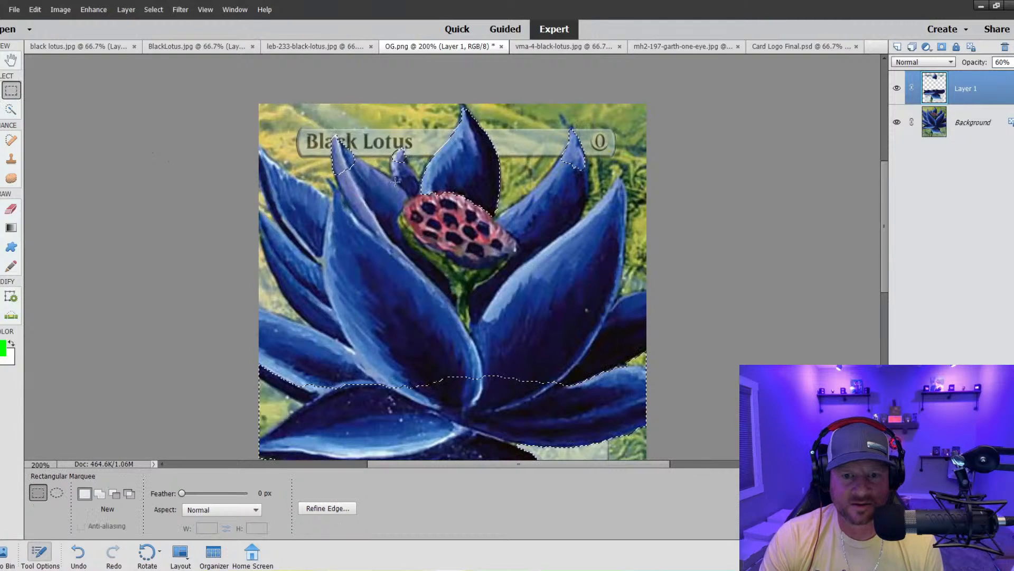
pyautogui.rightClick(340, 155)
pyautogui.click(370, 167)
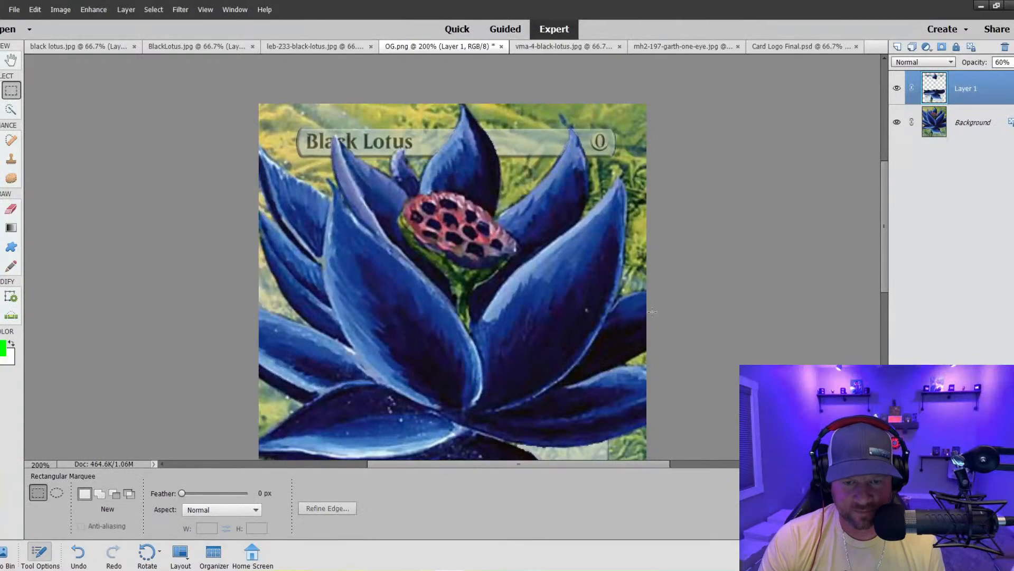
# View the whole card and set the opacity of Layer 1 to 71%.
pyautogui.scroll(-2, 652, 311)
pyautogui.scroll(2, 652, 311)
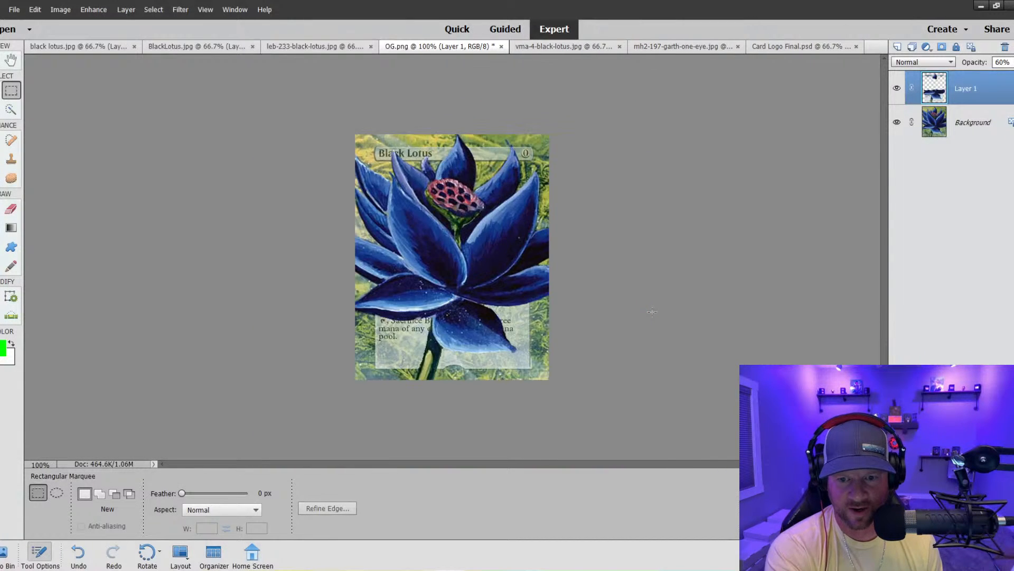
pyautogui.scroll(-1, 652, 312)
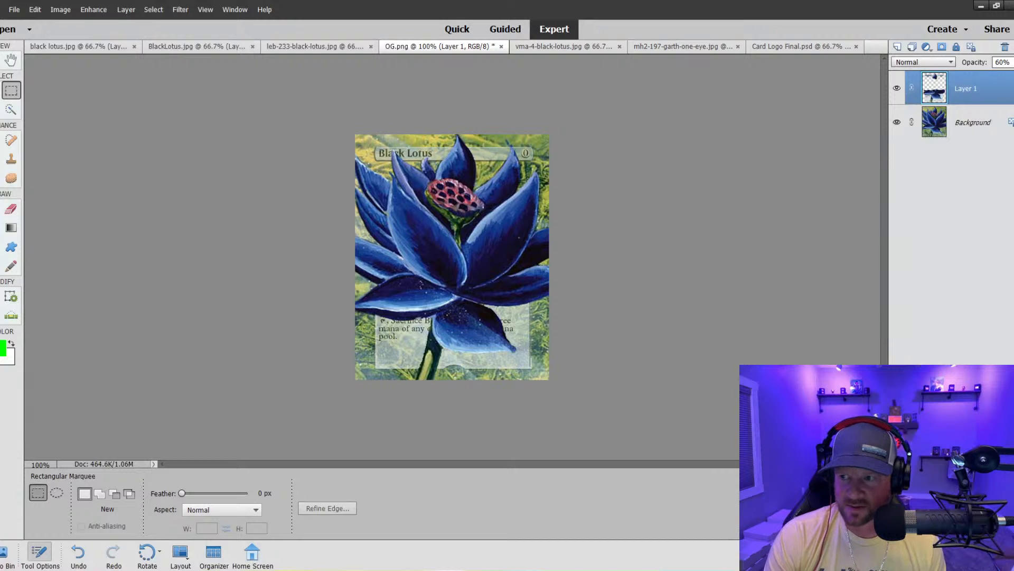
pyautogui.click(1013, 62)
pyautogui.moveTo(1003, 77); pyautogui.dragTo(1012, 78)
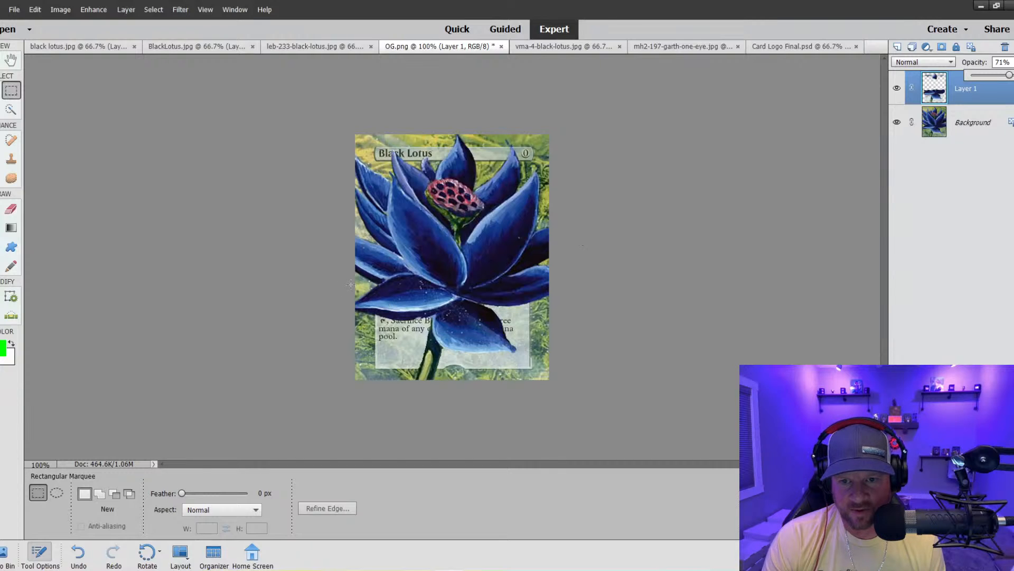
# Reduce the Clone Stamp to 20 px and then 10 px to smooth the central upper petal's edge over the title bar.
pyautogui.hotkey('ctrl', '+')
pyautogui.hotkey('ctrl', '+')
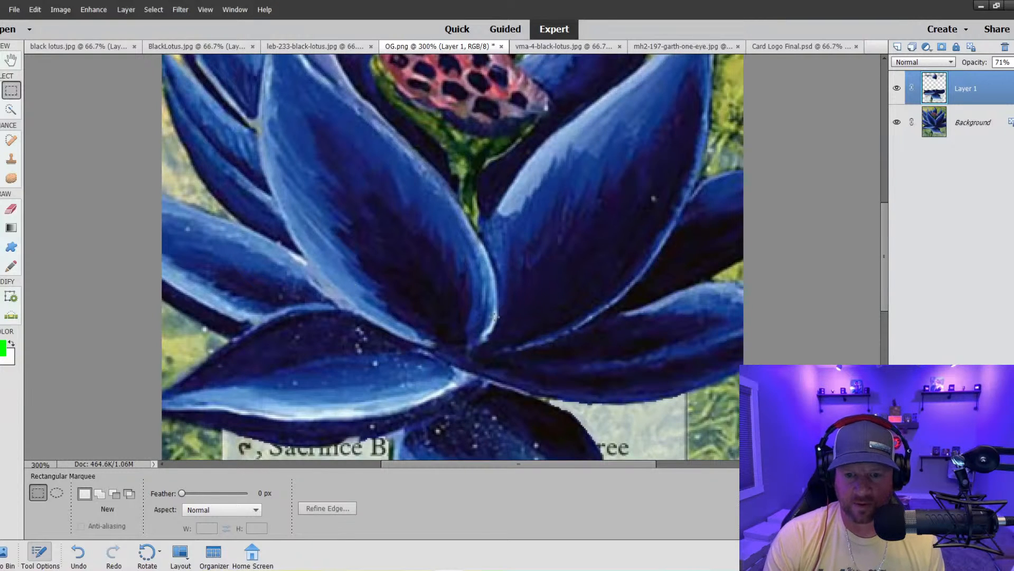
pyautogui.scroll(2, 550, 293)
pyautogui.scroll(5, 550, 292)
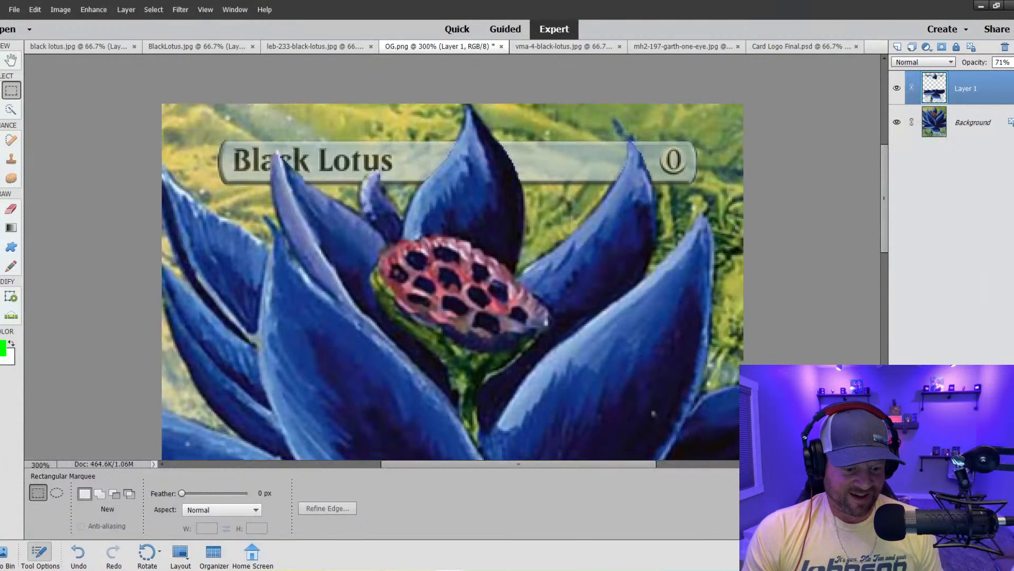
pyautogui.click(12, 161)
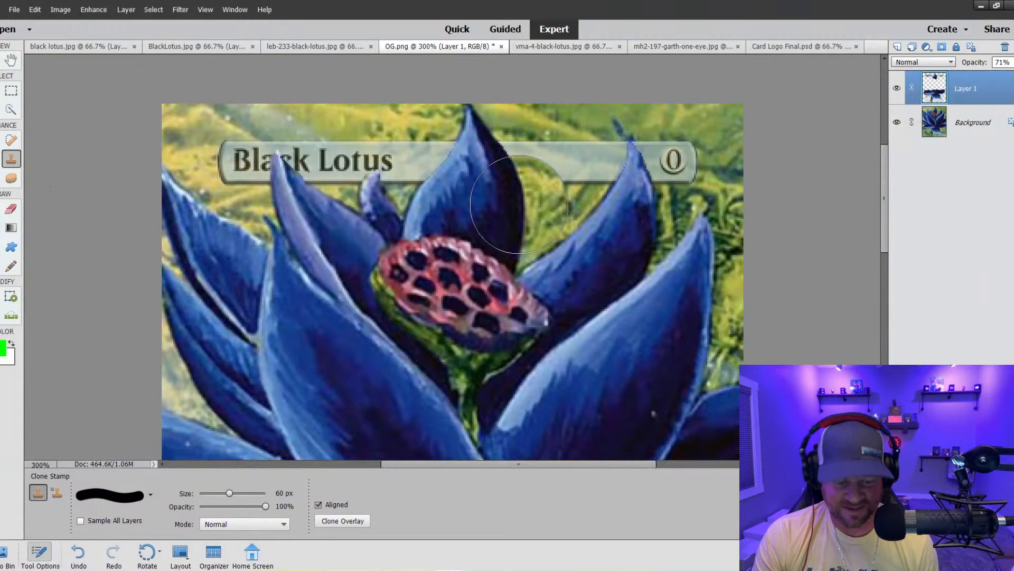
pyautogui.press('[')
pyautogui.press('[')
pyautogui.press('[')
pyautogui.press('[')
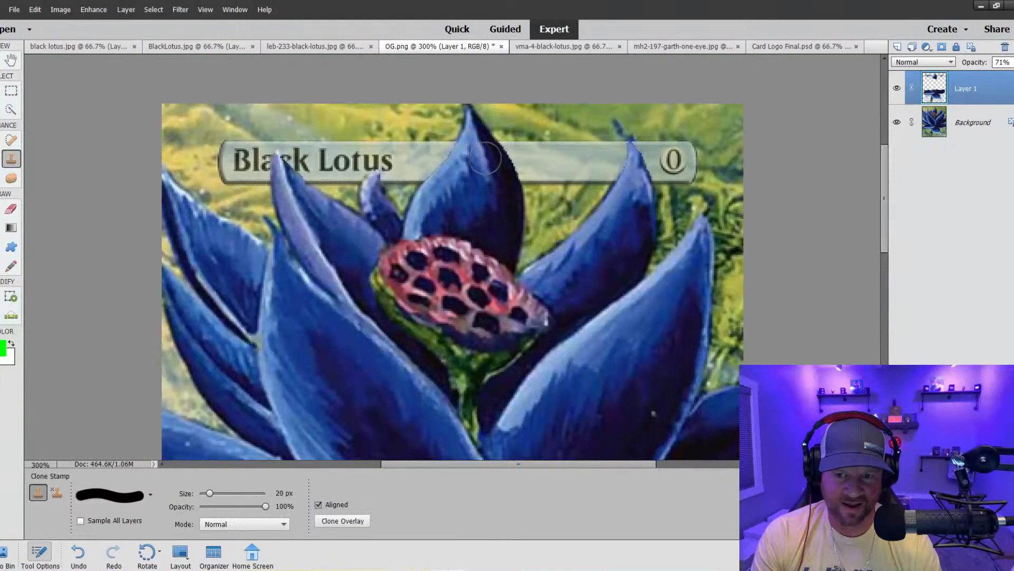
pyautogui.press('[')
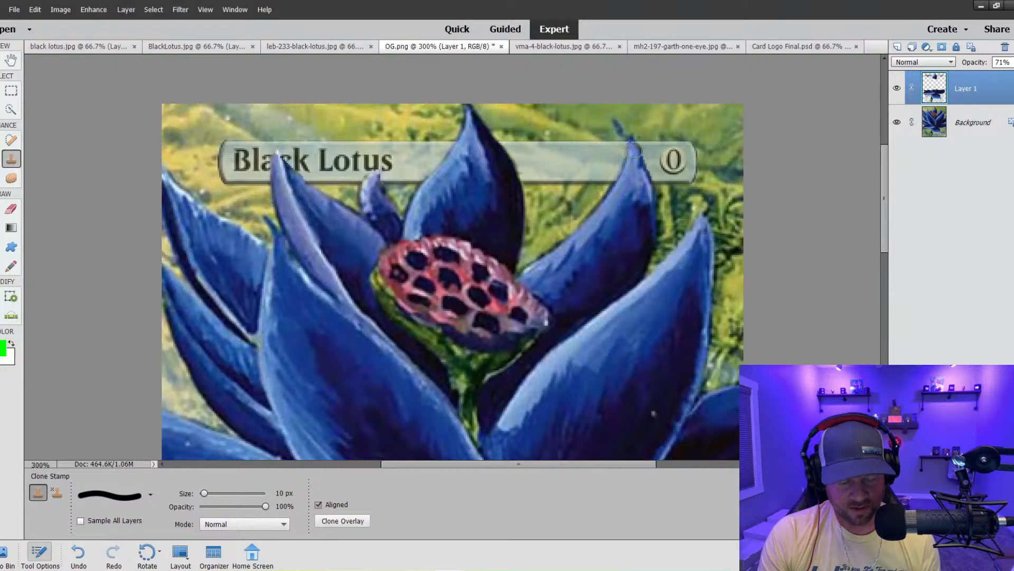
# Reduce the Clone Stamp brush to 4 px.
pyautogui.press('[')
pyautogui.press('[')
pyautogui.press('[')
pyautogui.press('[')
pyautogui.press('[')
pyautogui.press('[')
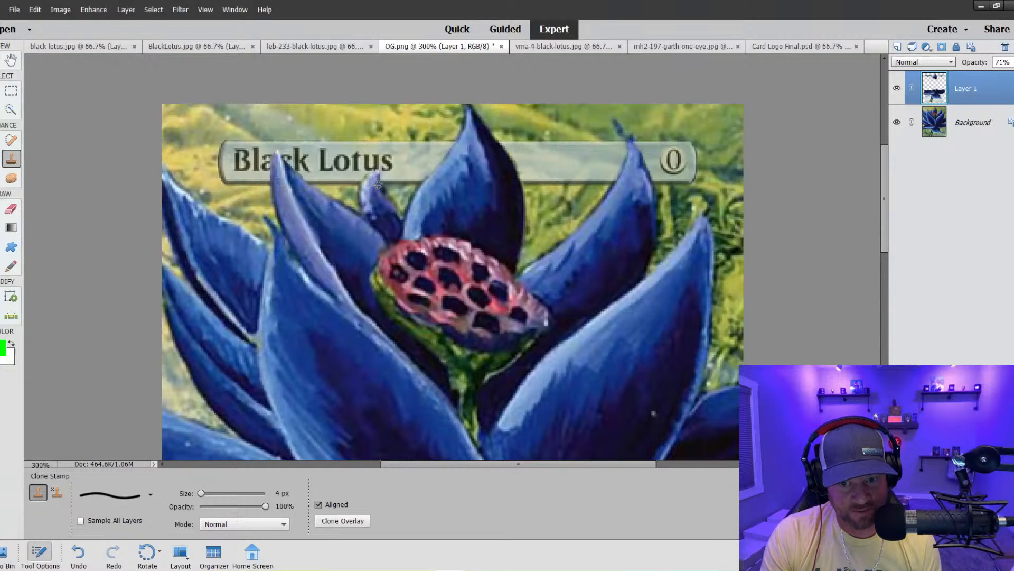
# Set the Clone Stamp to 8 px and smooth the stem's jagged edge where it crosses the text box.
pyautogui.scroll(-10, 395, 268)
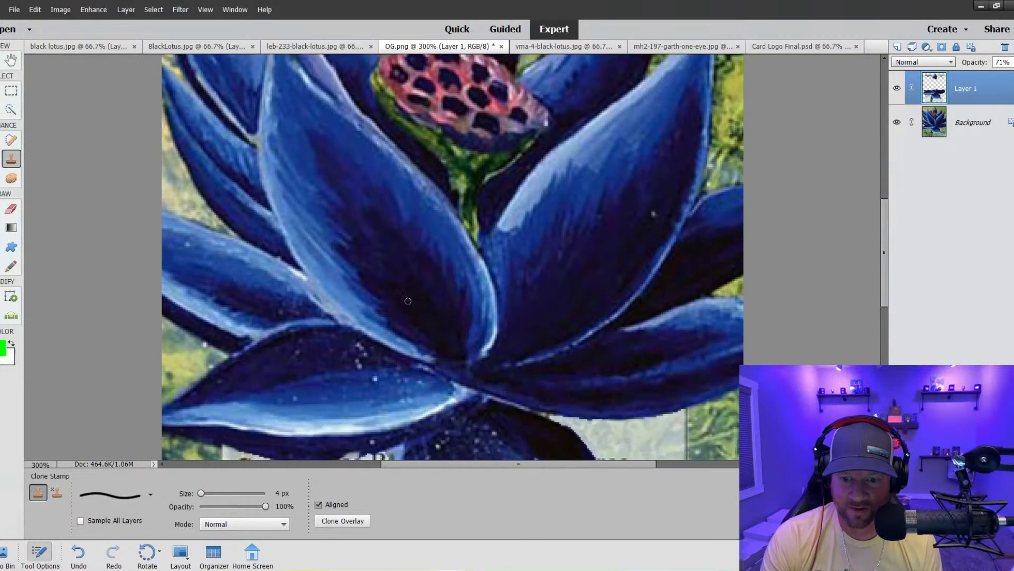
pyautogui.scroll(-3, 391, 278)
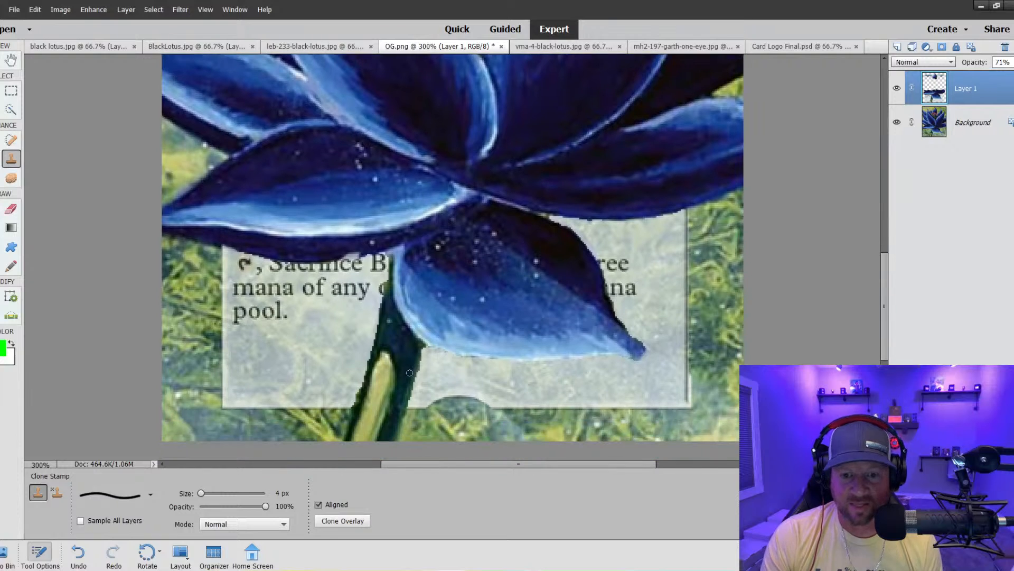
pyautogui.press(']')
pyautogui.press(']')
pyautogui.press(']')
pyautogui.press(']')
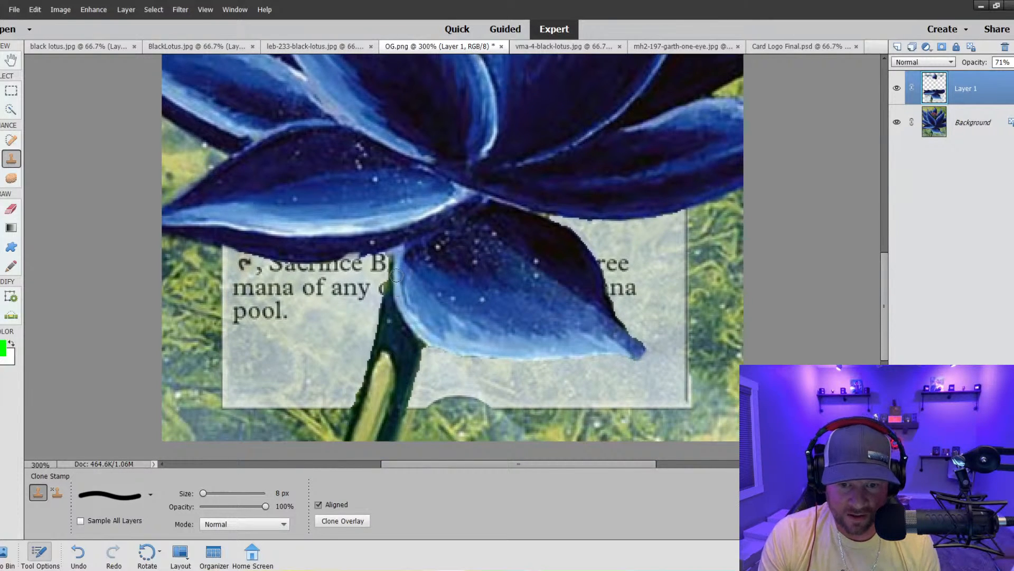
pyautogui.moveTo(390, 285); pyautogui.dragTo(359, 404)
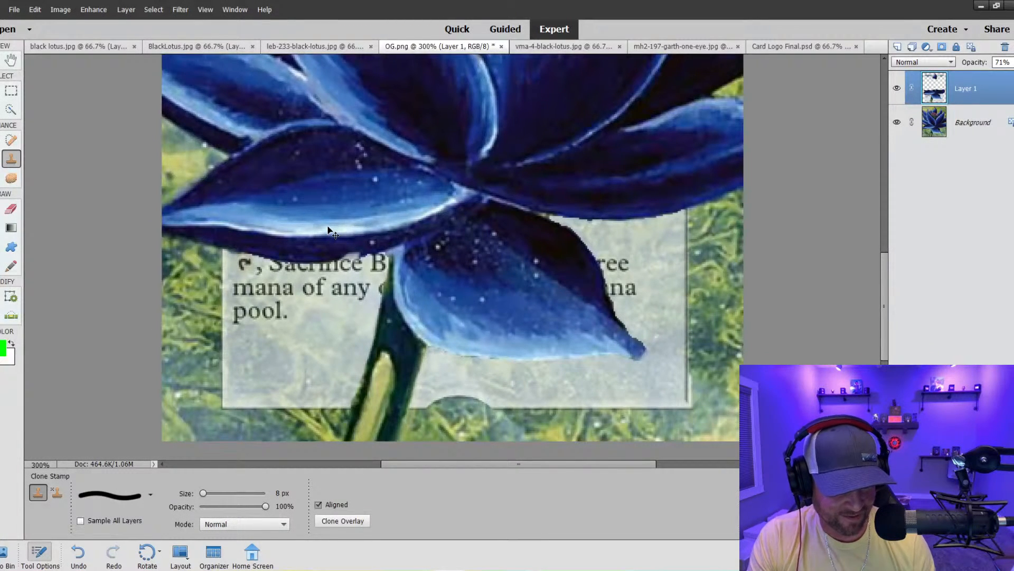
# Undo the last clone stroke and smooth the lower petals' edges over the text box with the 8 px Clone Stamp.
pyautogui.hotkey('ctrl', 'z')
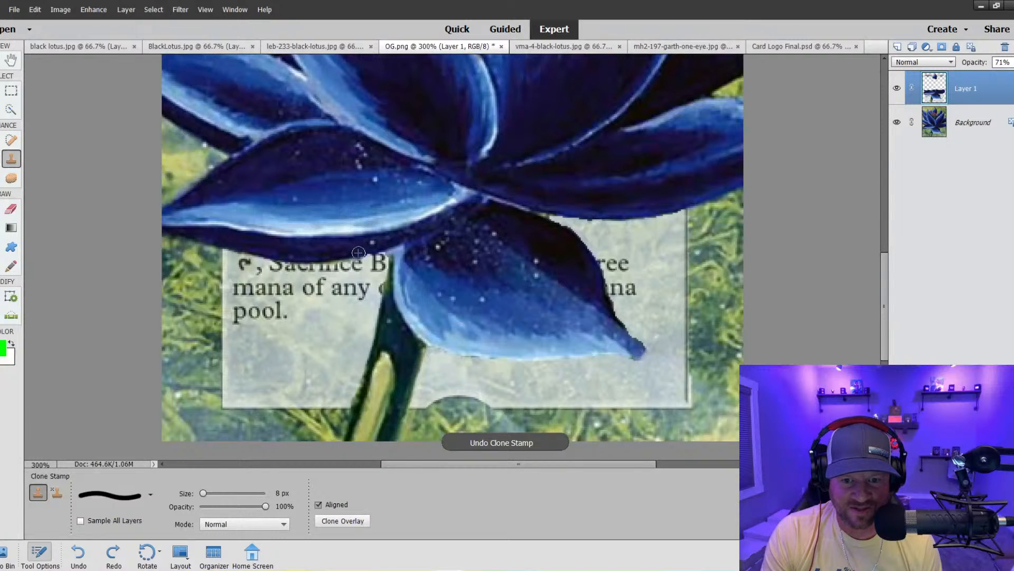
pyautogui.click(424, 229)
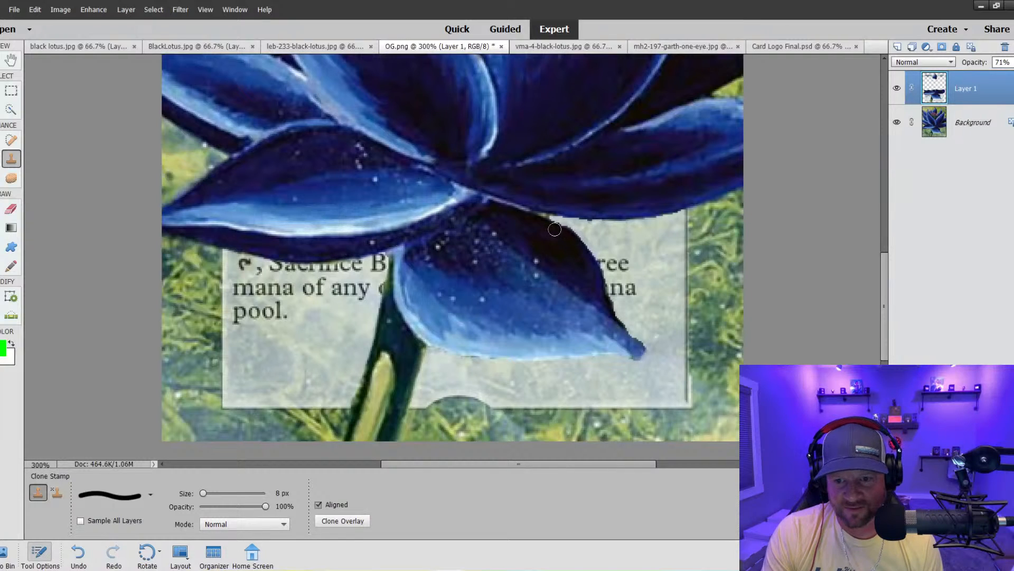
pyautogui.moveTo(555, 228)
pyautogui.mouseDown()
pyautogui.moveTo(595, 263)
pyautogui.moveTo(630, 347)
pyautogui.mouseUp()
pyautogui.moveTo(434, 336)
pyautogui.mouseDown()
pyautogui.moveTo(498, 353)
pyautogui.moveTo(629, 352)
pyautogui.mouseUp()
pyautogui.scroll(2, 523, 251)
pyautogui.moveTo(555, 255)
pyautogui.mouseDown()
pyautogui.moveTo(636, 260)
pyautogui.moveTo(683, 244)
pyautogui.moveTo(651, 257)
pyautogui.mouseUp()
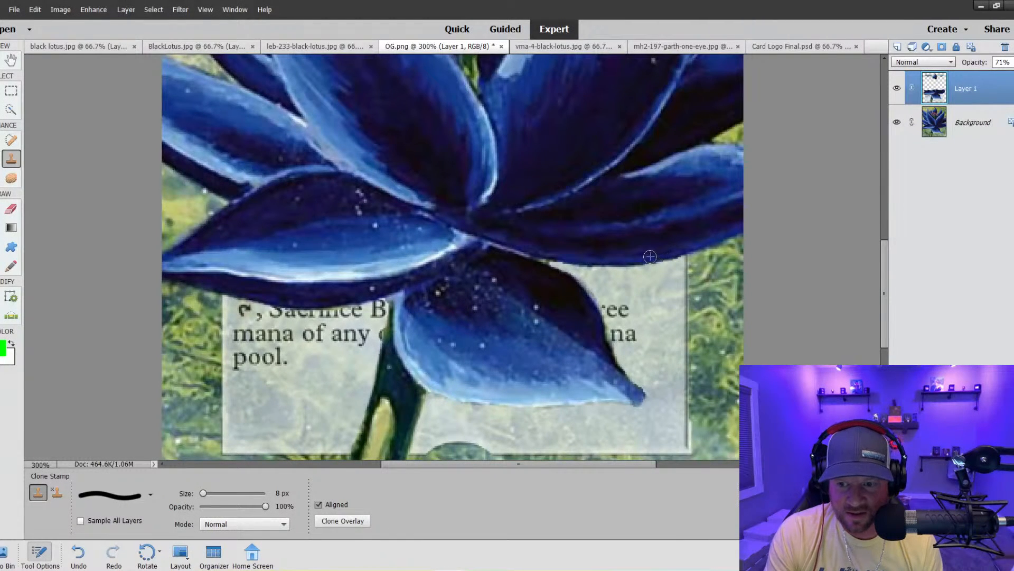
pyautogui.scroll(2, 586, 211)
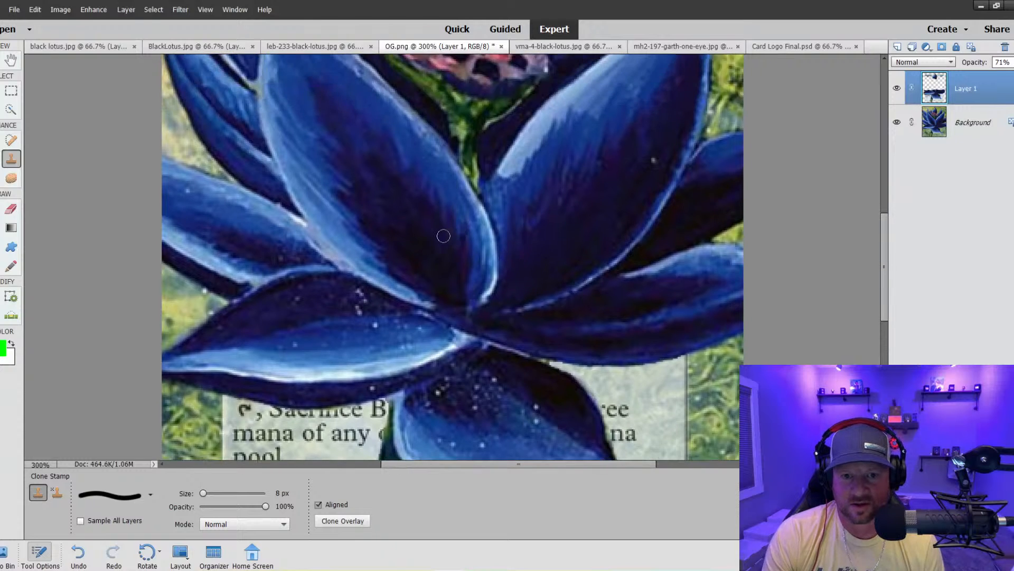
pyautogui.scroll(5, 443, 235)
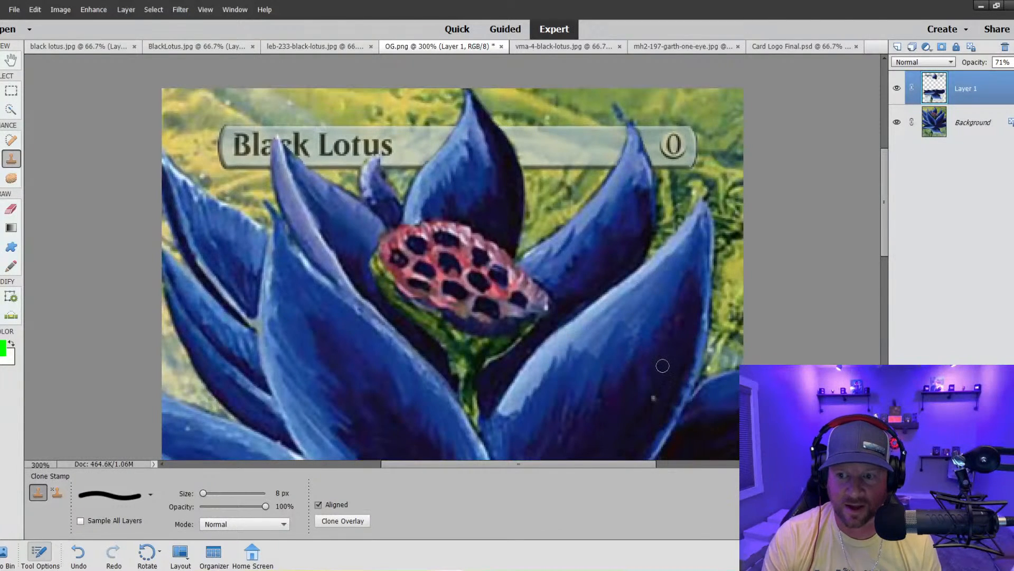
pyautogui.hotkey('ctrl', '-')
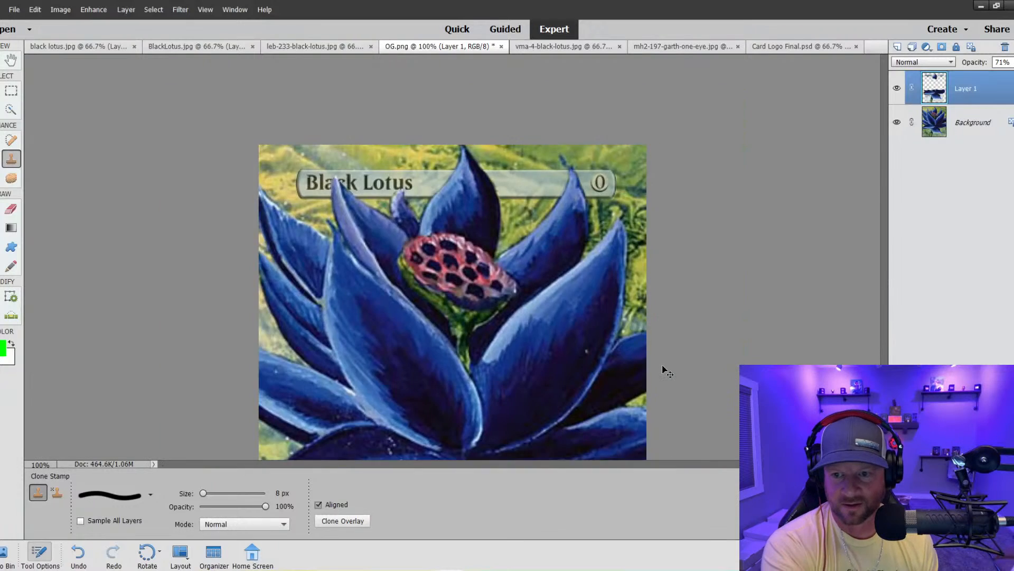
pyautogui.hotkey('ctrl', '-')
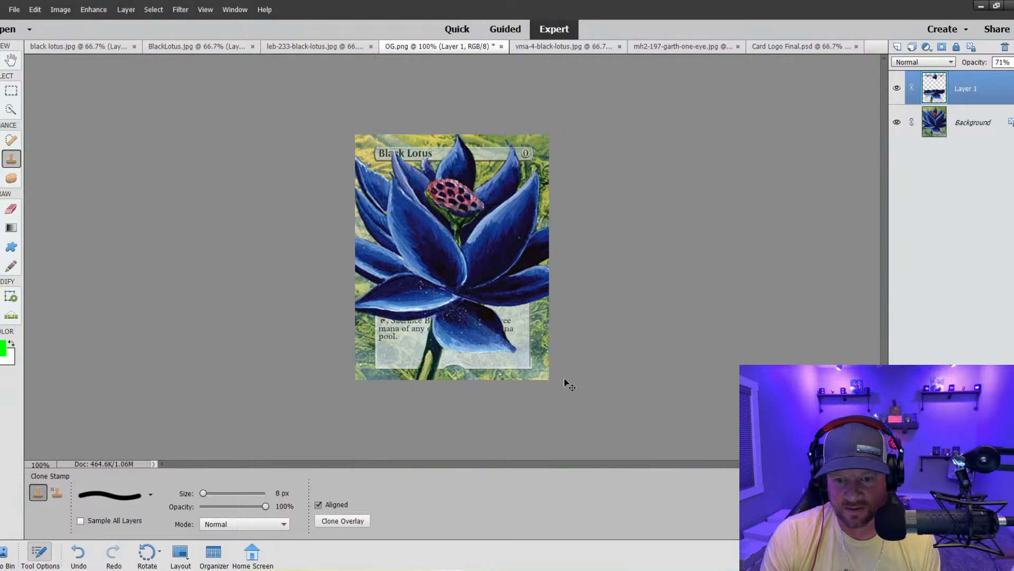
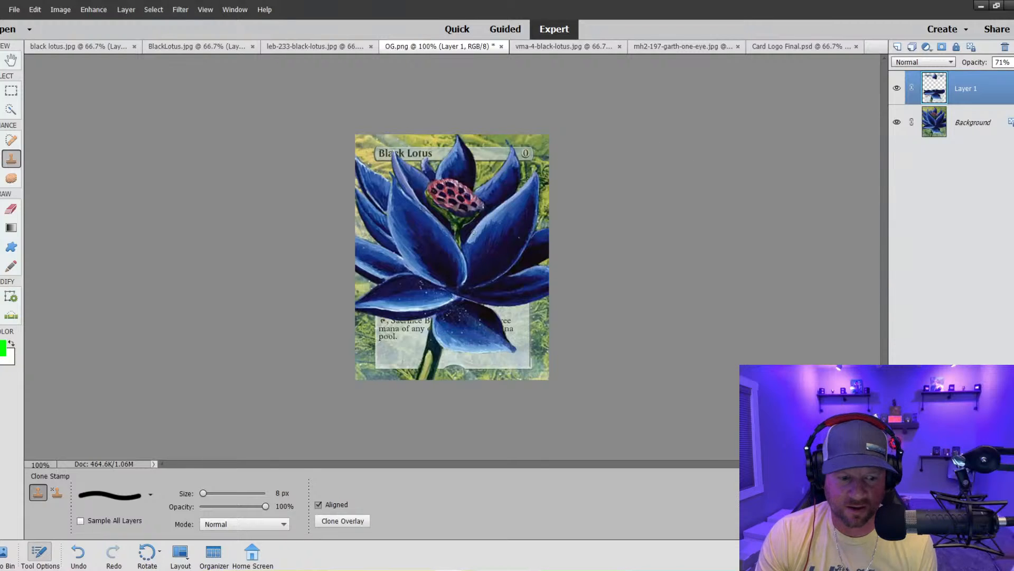
# Switch to the BlackLotus.jpg document and zoom in on its lower text box at 200%.
pyautogui.click(302, 45)
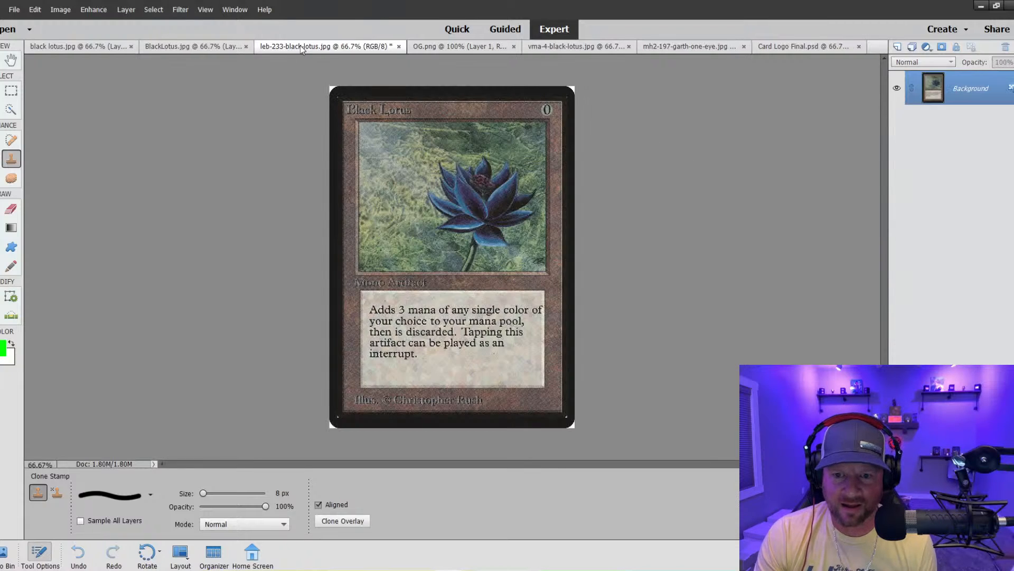
pyautogui.click(210, 46)
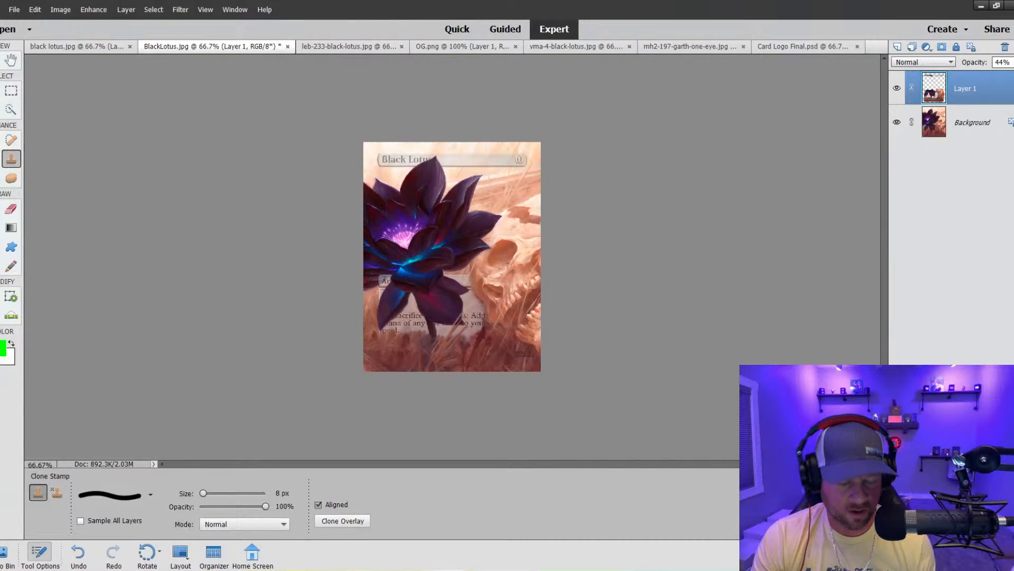
pyautogui.hotkey('ctrl', '+')
pyautogui.hotkey('ctrl', '+')
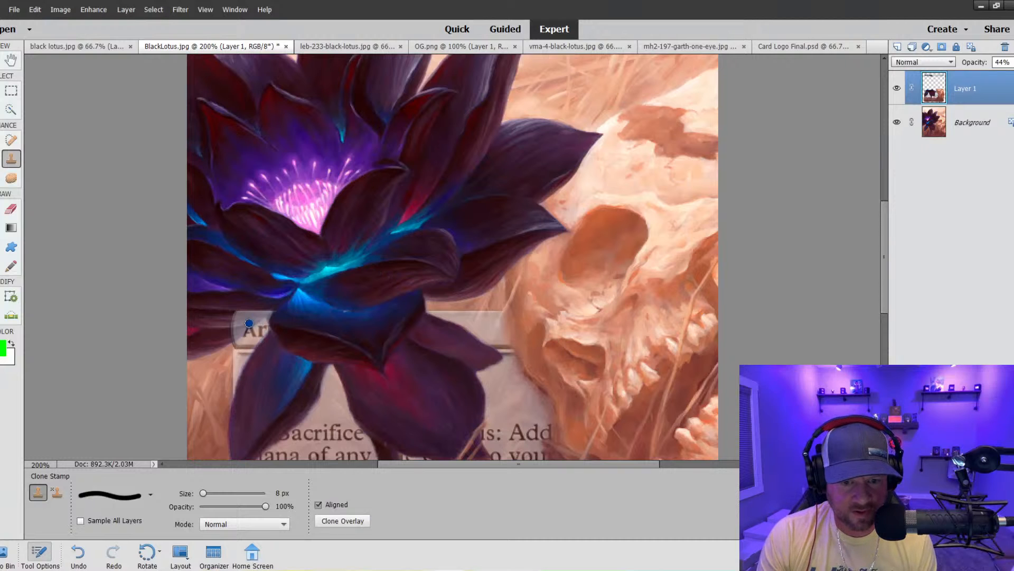
pyautogui.scroll(-2, 270, 373)
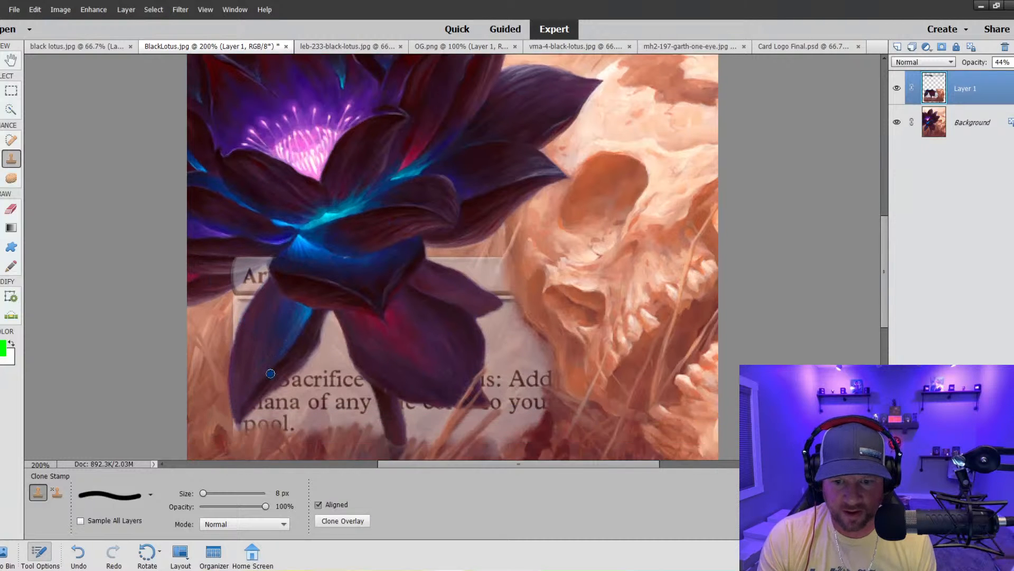
pyautogui.scroll(-4, 270, 373)
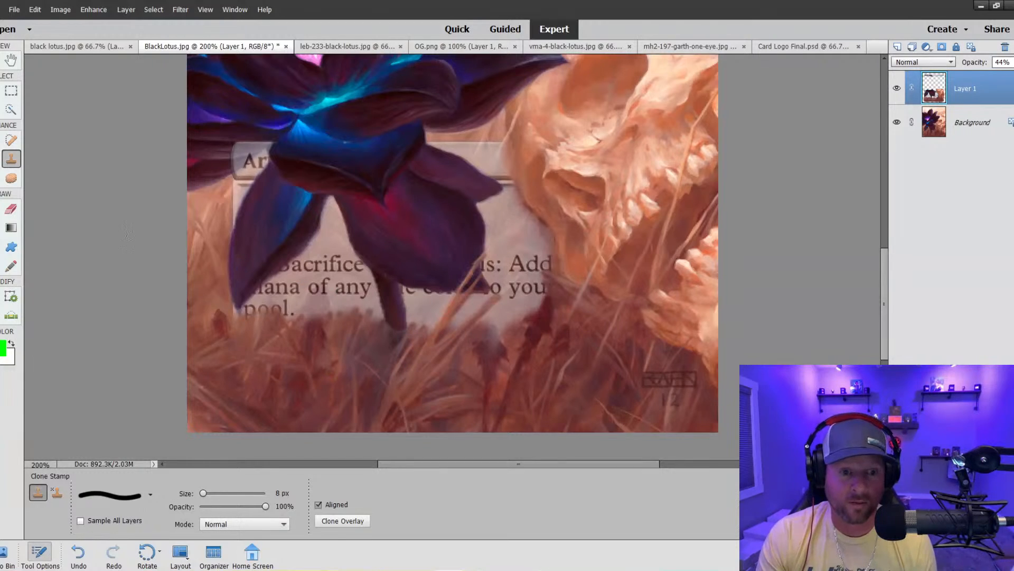
# Reduce the Clone Stamp to 5 px and clone grass blades on Layer 1 over the rules text beside the lower petal.
pyautogui.click(951, 125)
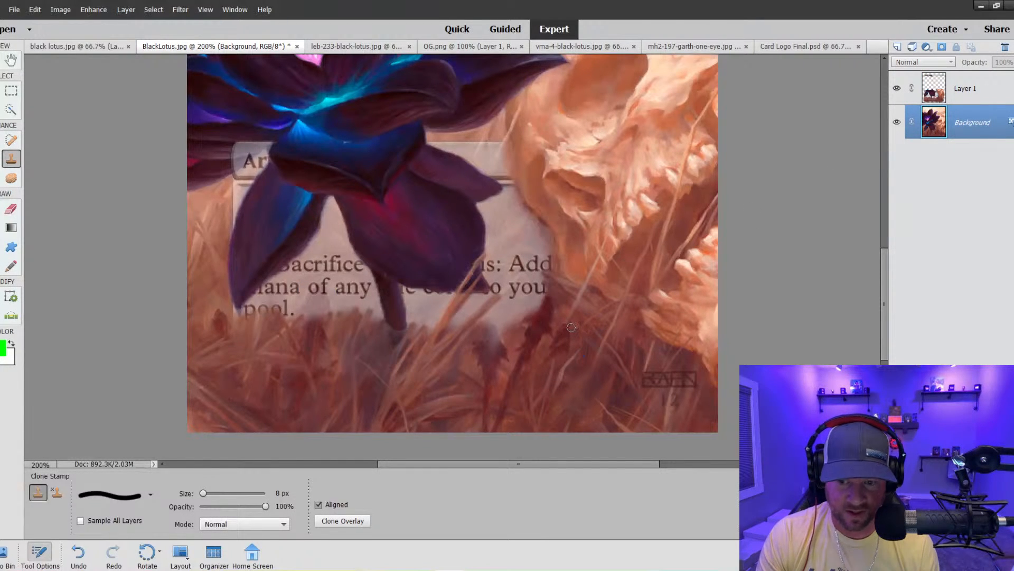
pyautogui.click(939, 91)
pyautogui.press('[')
pyautogui.press('[')
pyautogui.press('[')
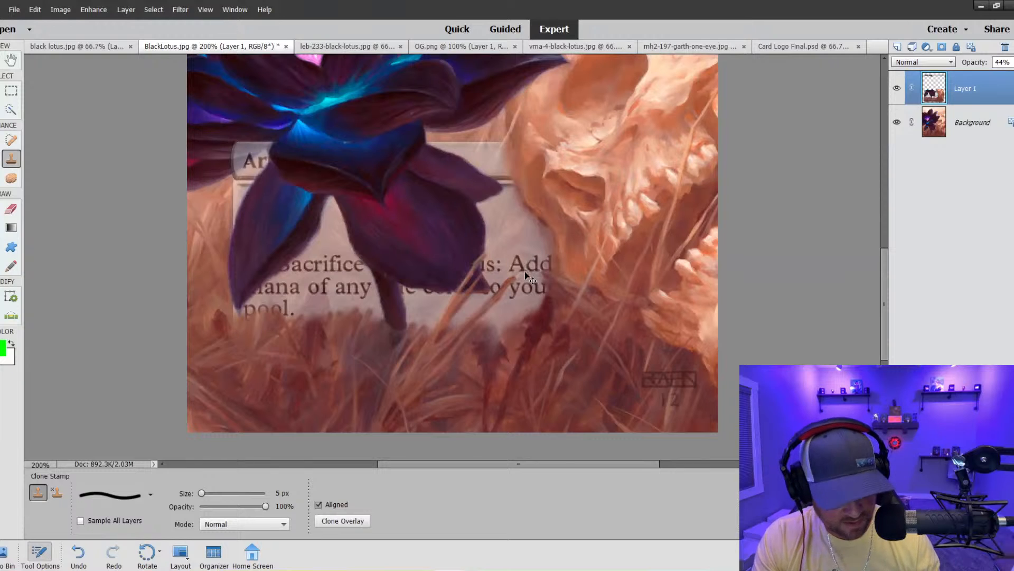
pyautogui.hotkey('ctrl', 'z')
pyautogui.hotkey('ctrl', 'y')
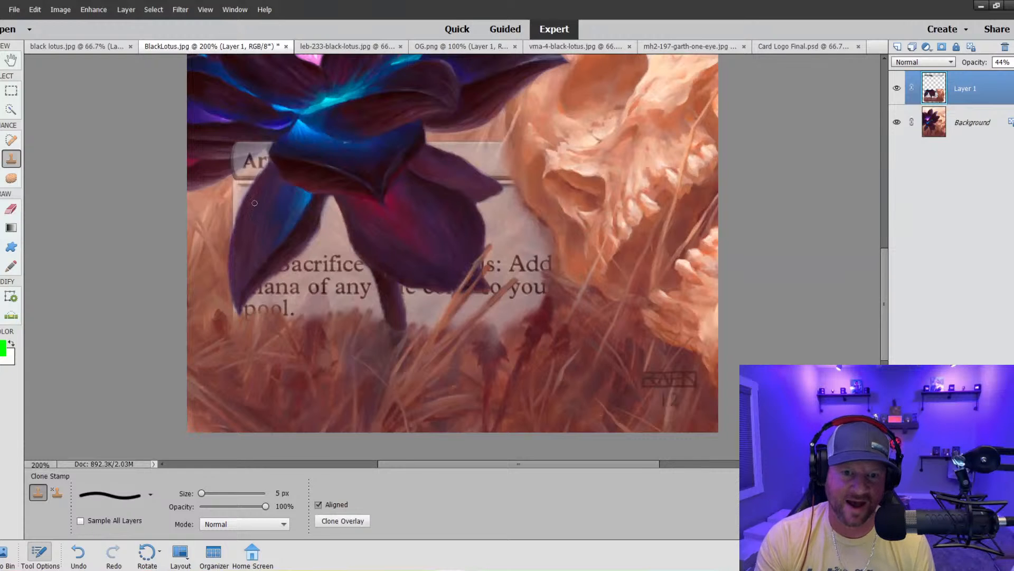
# Clone the dark left petal's tip over the start of the type line on Layer 1.
pyautogui.scroll(1, 254, 205)
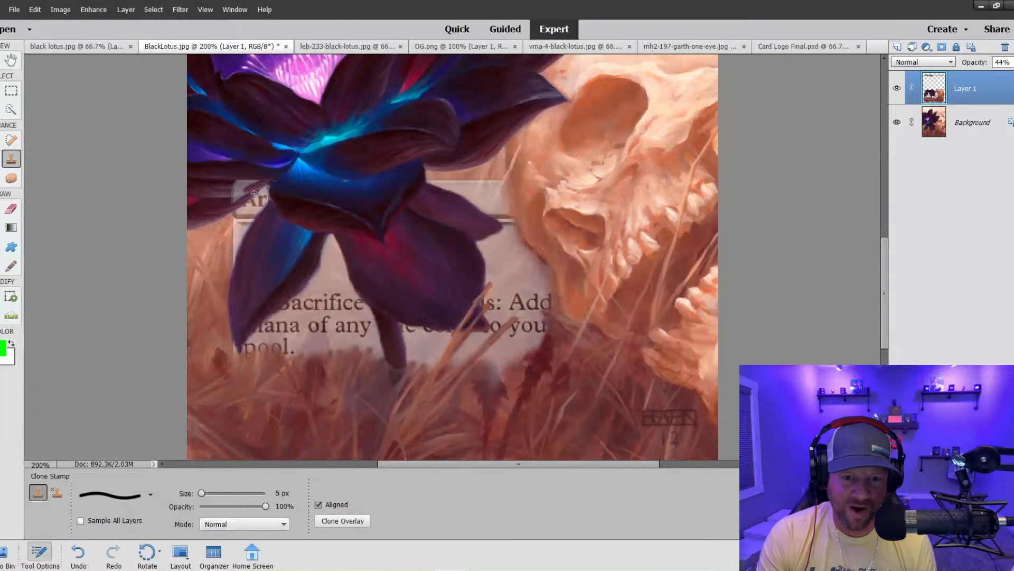
pyautogui.keyDown('alt'); pyautogui.click(266, 180); pyautogui.keyUp('alt')
pyautogui.moveTo(251, 187)
pyautogui.mouseDown()
pyautogui.moveTo(231, 201)
pyautogui.moveTo(234, 189)
pyautogui.moveTo(237, 199)
pyautogui.mouseUp()
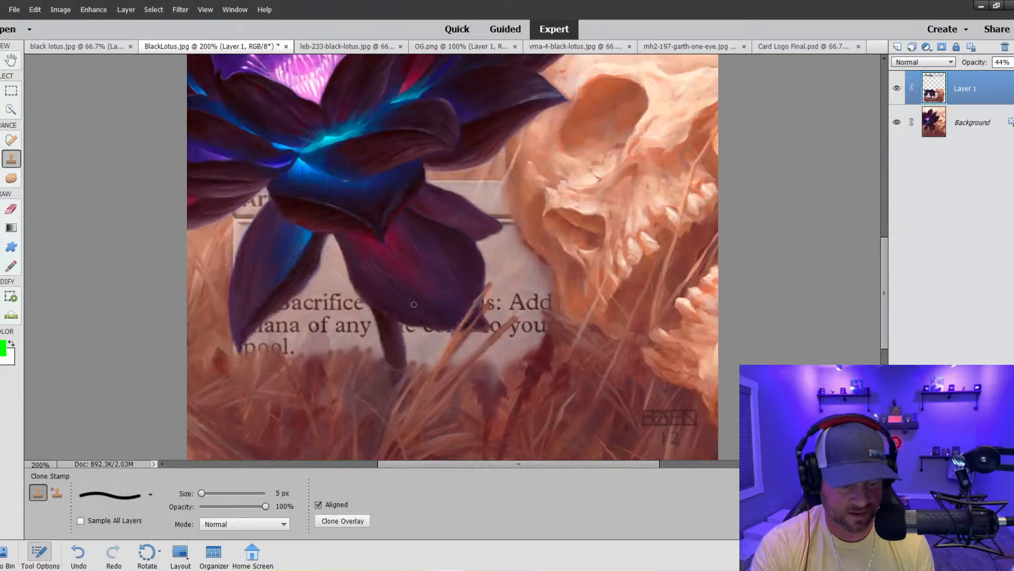
# View the whole BlackLotus.jpg card and set the opacity of Layer 1 to 68%.
pyautogui.hotkey('ctrl', '-')
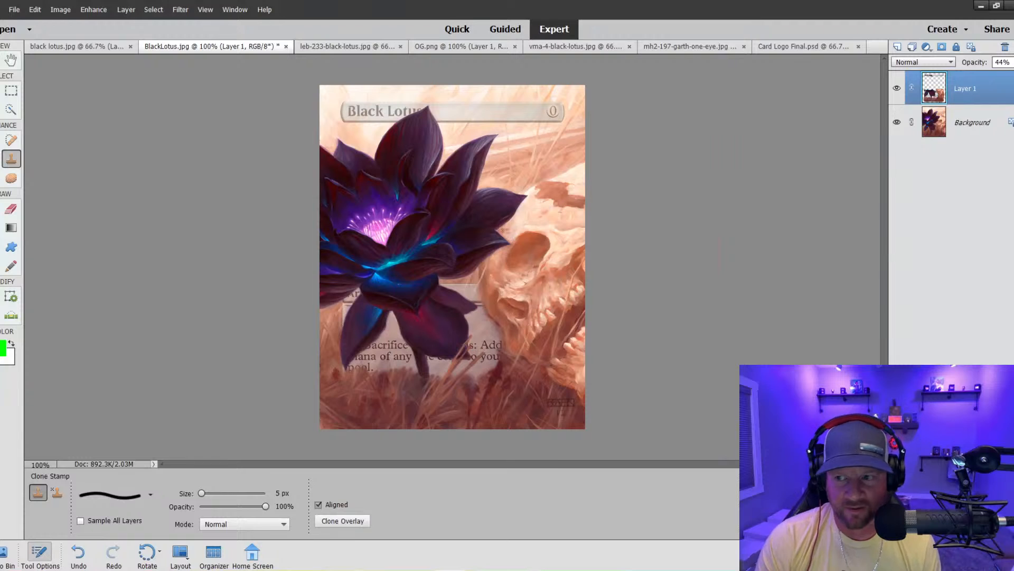
pyautogui.click(1013, 63)
pyautogui.moveTo(995, 75); pyautogui.dragTo(1008, 75)
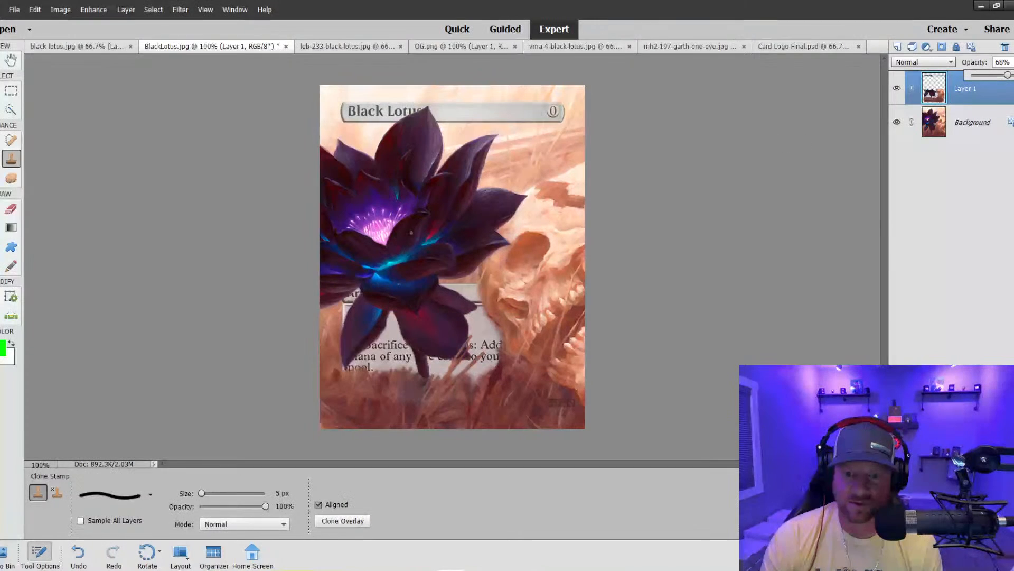
# Try a Hue/Saturation adjustment layer with Lightness +3 above Layer 1, and delete it.
pyautogui.click(926, 47)
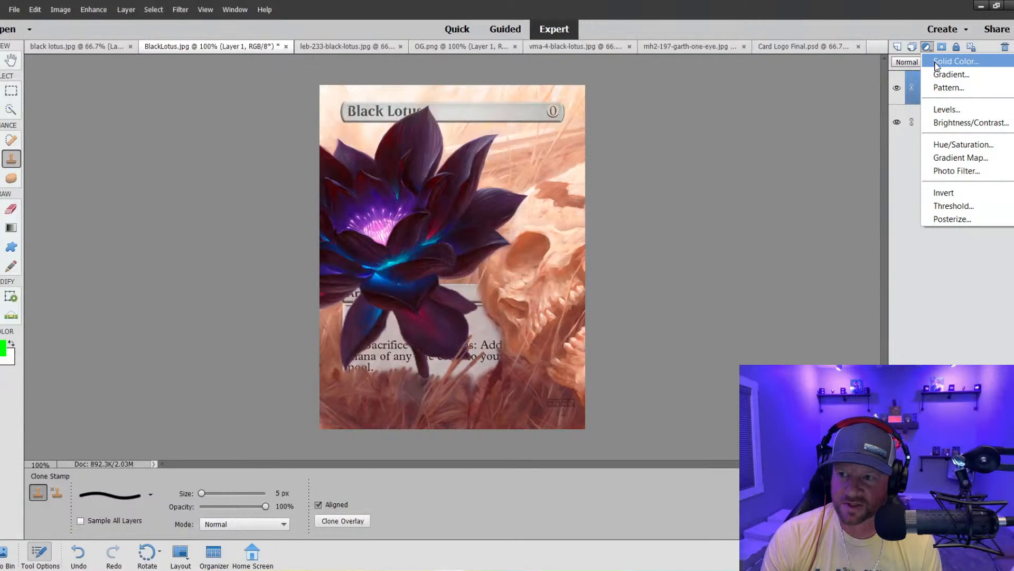
pyautogui.click(946, 144)
pyautogui.moveTo(827, 218)
pyautogui.mouseDown()
pyautogui.moveTo(799, 220)
pyautogui.moveTo(844, 220)
pyautogui.moveTo(830, 222)
pyautogui.mouseUp()
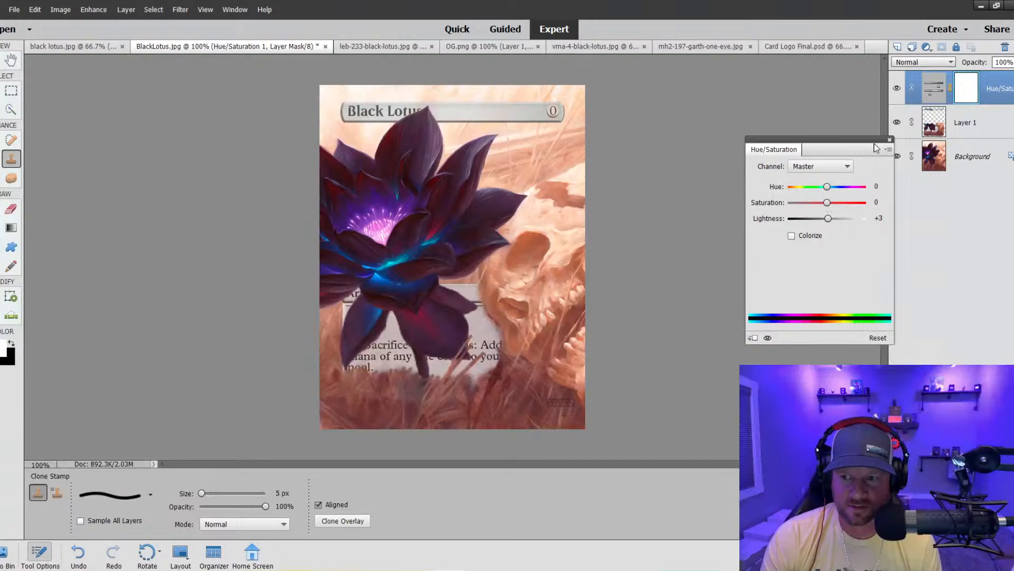
pyautogui.click(891, 140)
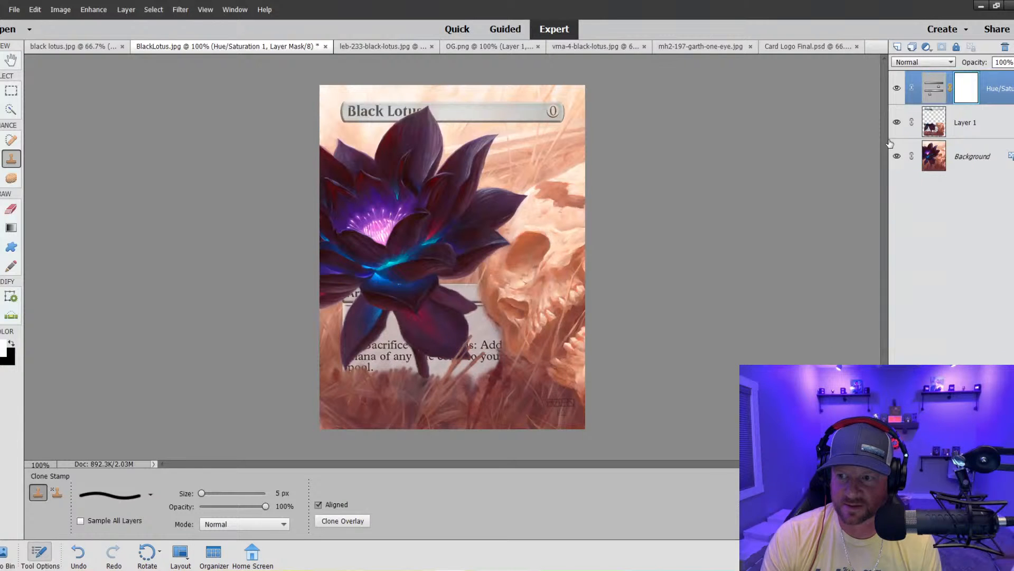
pyautogui.rightClick(983, 91)
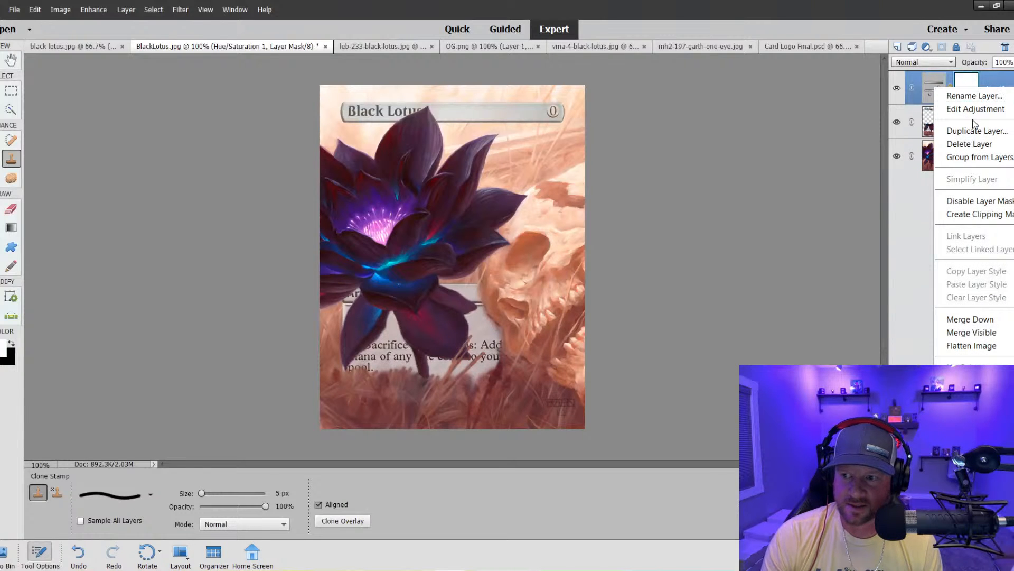
pyautogui.click(970, 144)
pyautogui.press('Return')
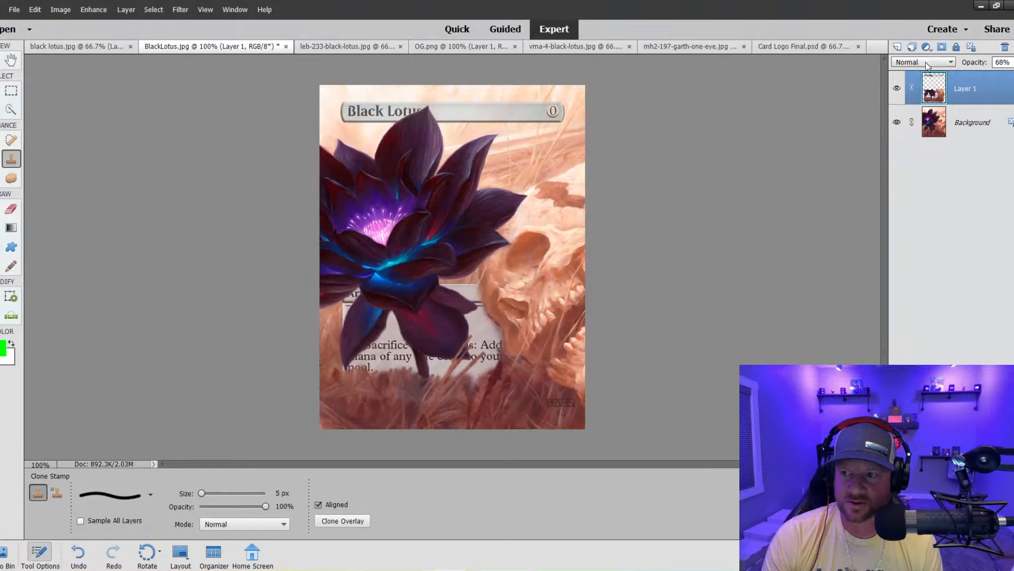
# Try strongly brightening the card with a Brightness/Contrast adjustment layer, and delete it.
pyautogui.click(928, 47)
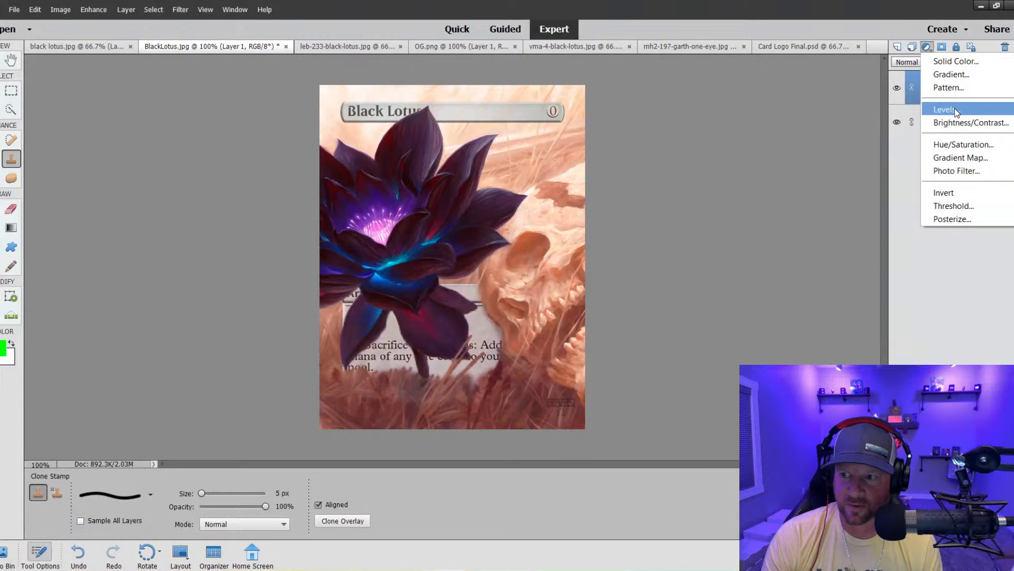
pyautogui.click(955, 123)
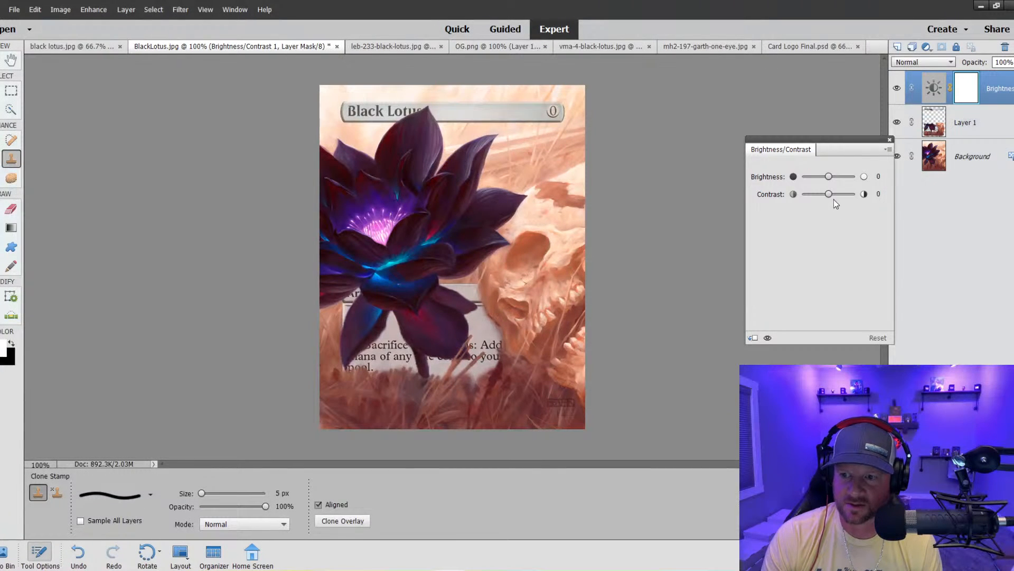
pyautogui.moveTo(829, 194); pyautogui.dragTo(852, 177)
pyautogui.click(890, 140)
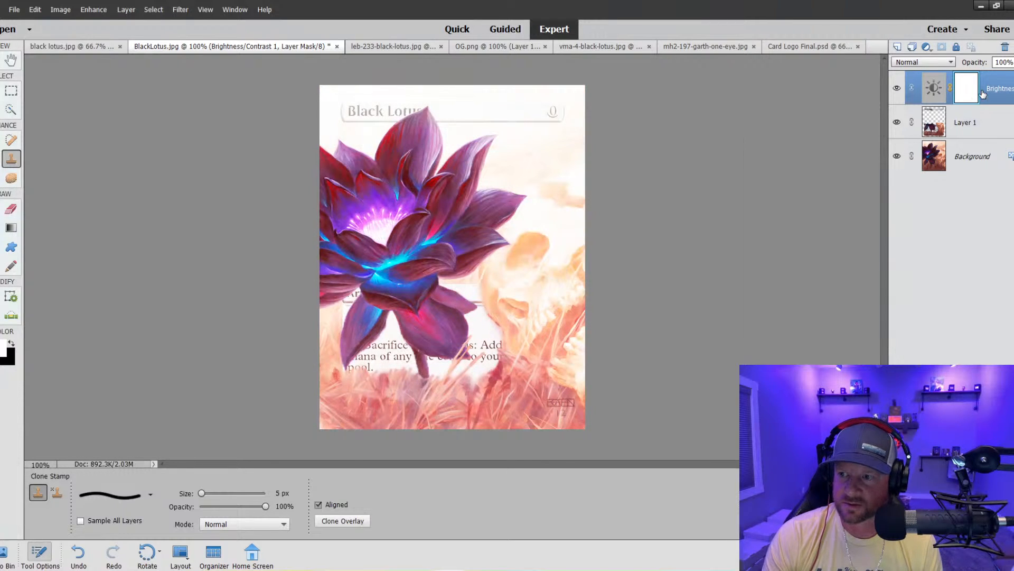
pyautogui.rightClick(935, 95)
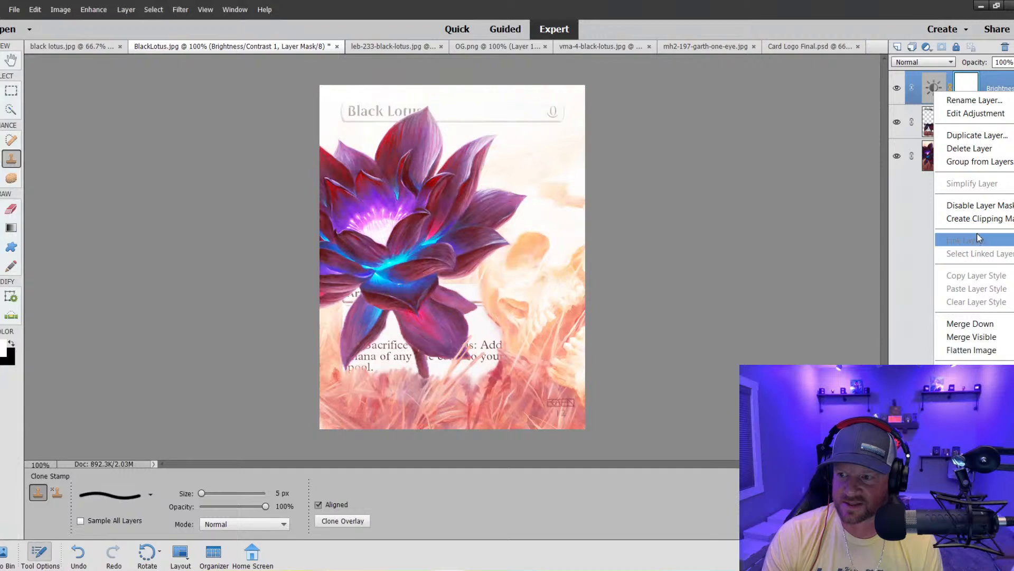
pyautogui.click(982, 149)
pyautogui.click(482, 216)
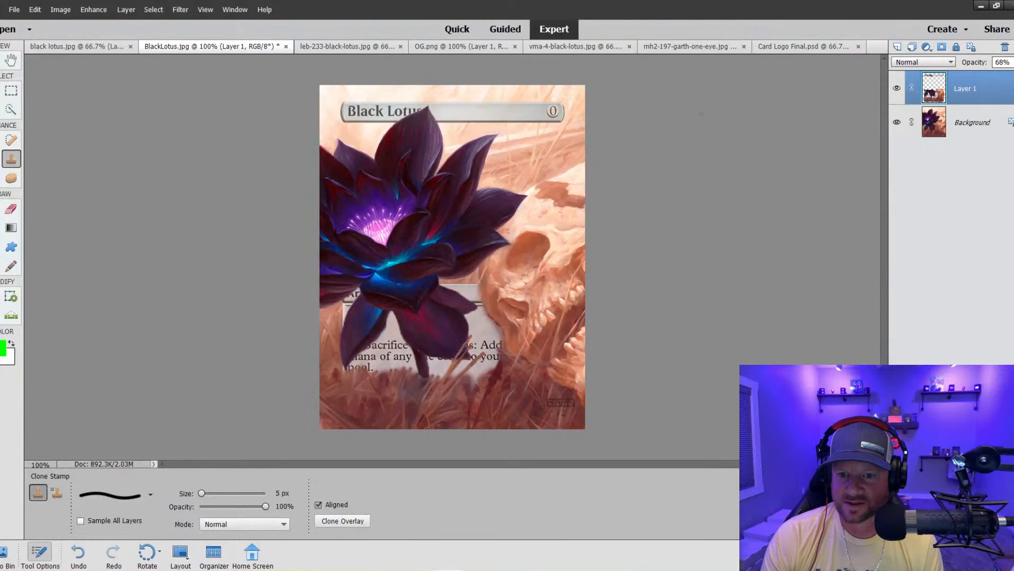
# Add a Hue/Saturation adjustment layer above Layer 1, try full desaturation and hue shifts, and settle on Hue 0 and Saturation +1.
pyautogui.click(927, 47)
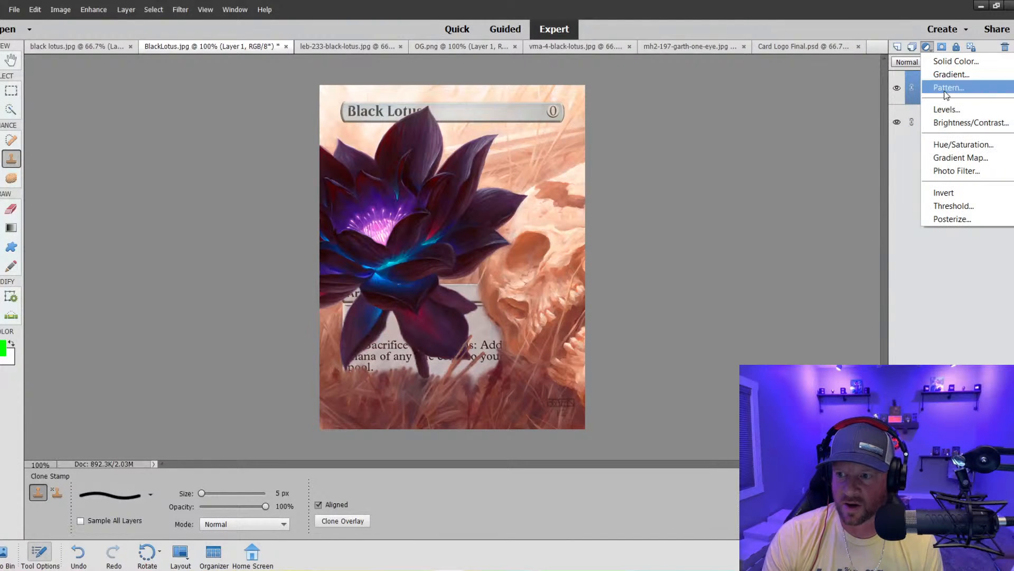
pyautogui.click(957, 144)
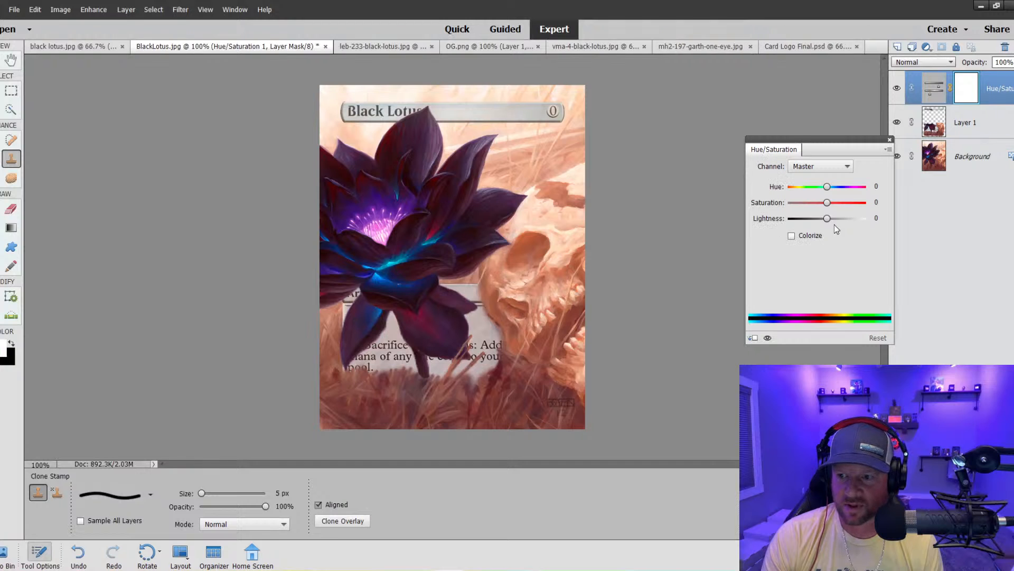
pyautogui.moveTo(827, 187); pyautogui.dragTo(785, 206)
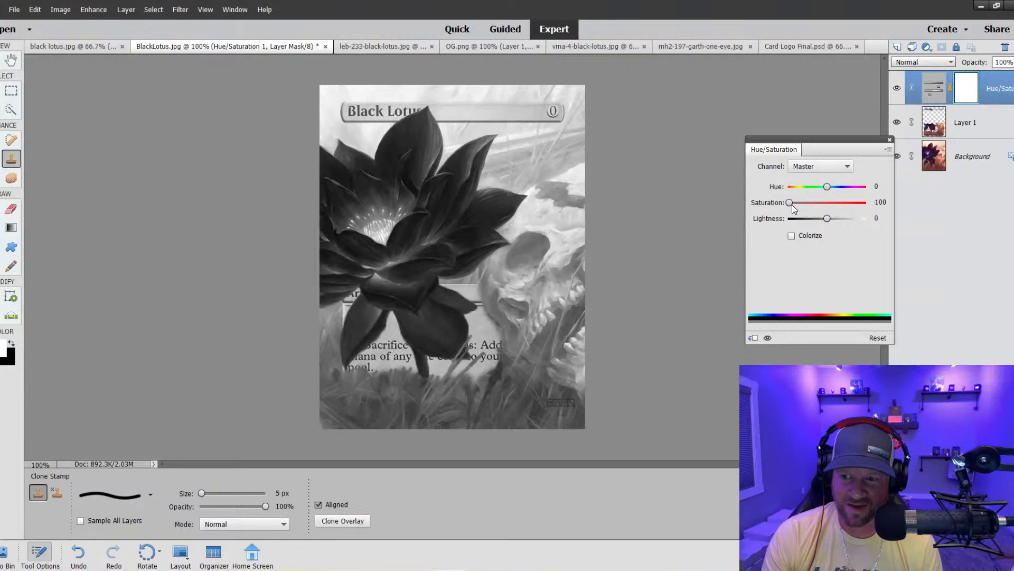
pyautogui.moveTo(793, 205); pyautogui.dragTo(814, 197)
pyautogui.moveTo(793, 191); pyautogui.dragTo(828, 195)
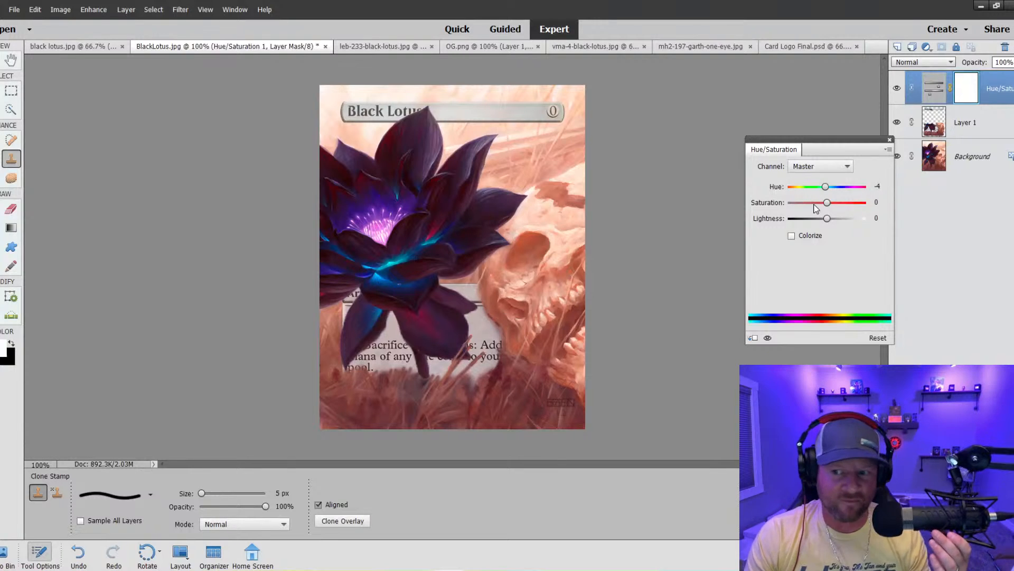
pyautogui.moveTo(826, 188); pyautogui.dragTo(828, 191)
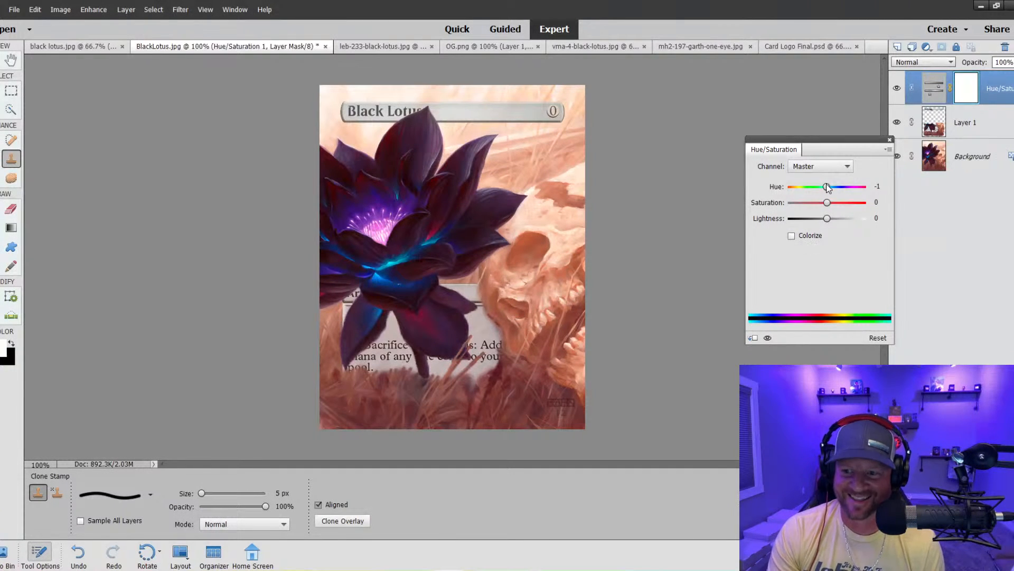
pyautogui.moveTo(828, 194)
pyautogui.mouseDown()
pyautogui.moveTo(789, 189)
pyautogui.moveTo(847, 189)
pyautogui.moveTo(809, 186)
pyautogui.moveTo(826, 187)
pyautogui.moveTo(781, 206)
pyautogui.moveTo(828, 204)
pyautogui.mouseUp()
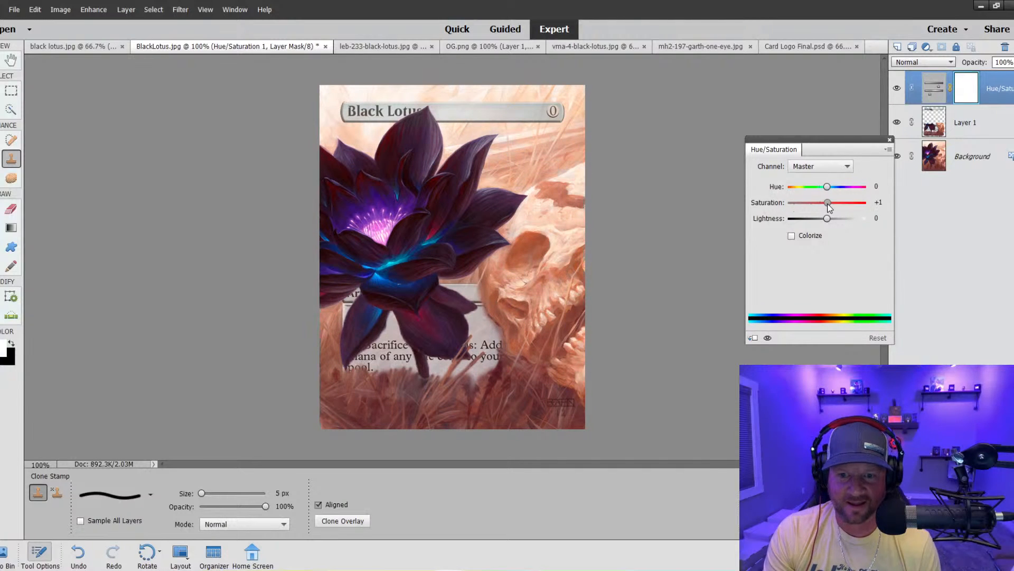
# Switch to the black lotus.jpg card and close the floating adjustment settings.
pyautogui.click(366, 46)
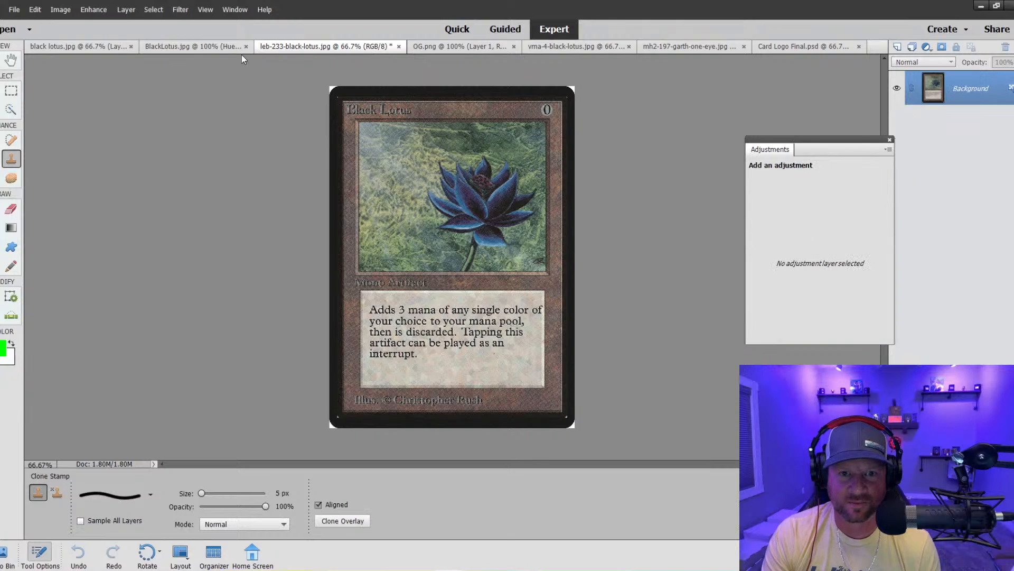
pyautogui.click(83, 47)
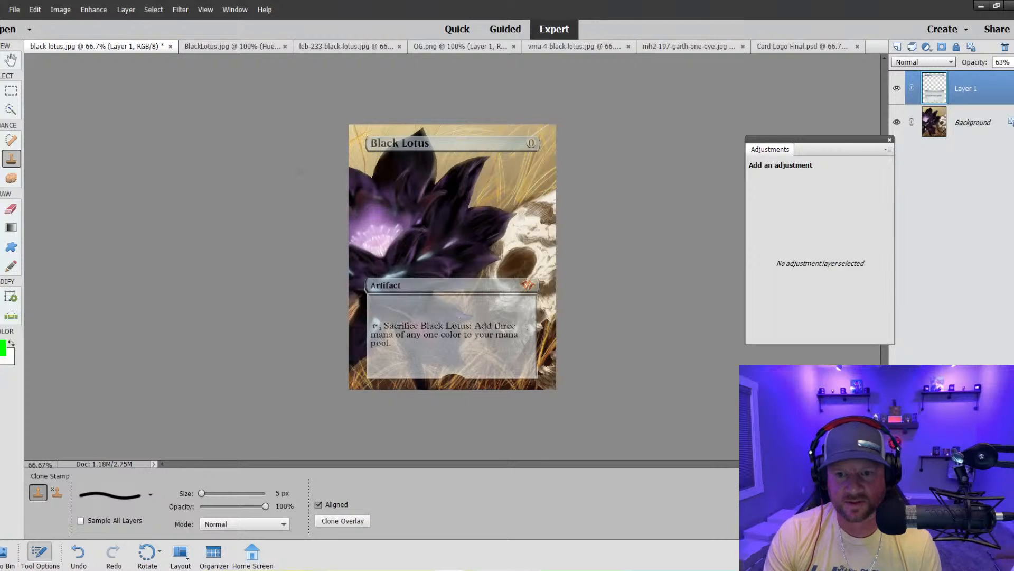
pyautogui.click(889, 140)
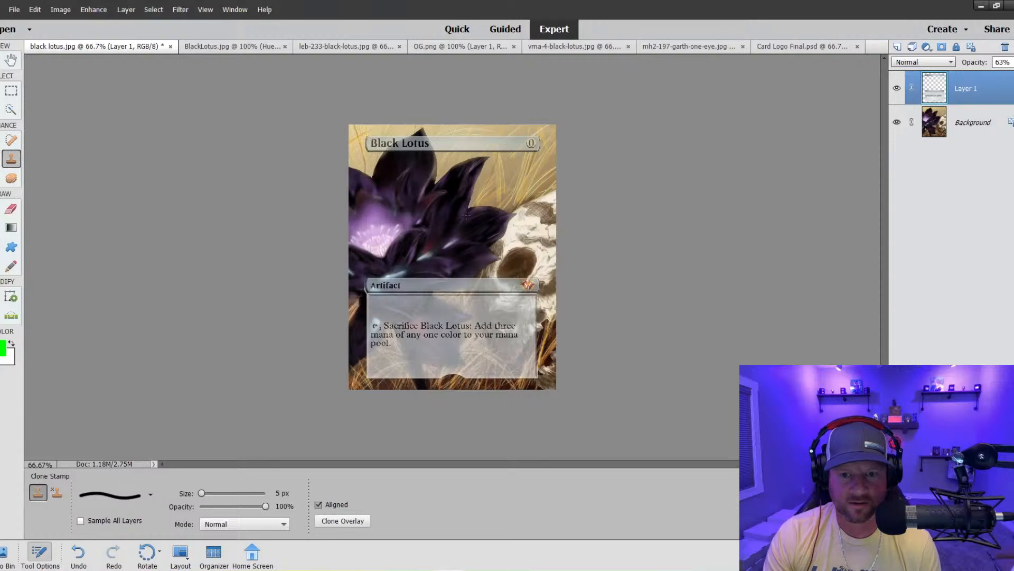
# Enlarge the Clone Stamp brush to 20 px.
pyautogui.press(']')
pyautogui.press(']')
pyautogui.press(']')
pyautogui.press(']')
pyautogui.press(']')
pyautogui.press(']')
pyautogui.press(']')
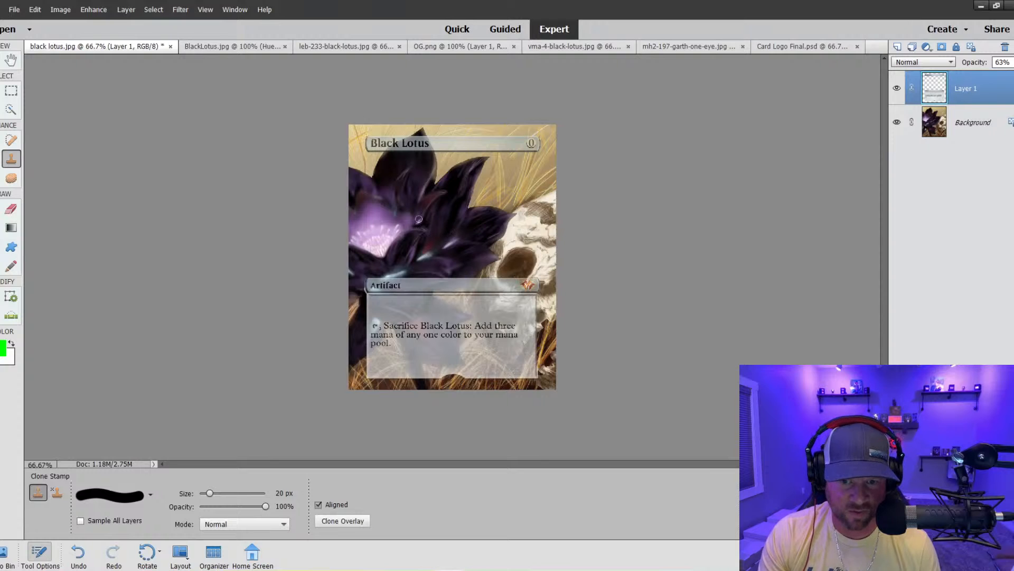
# Compare the BlackLotus.jpg card with the black lotus.jpg card, ending on black lotus.jpg.
pyautogui.click(267, 47)
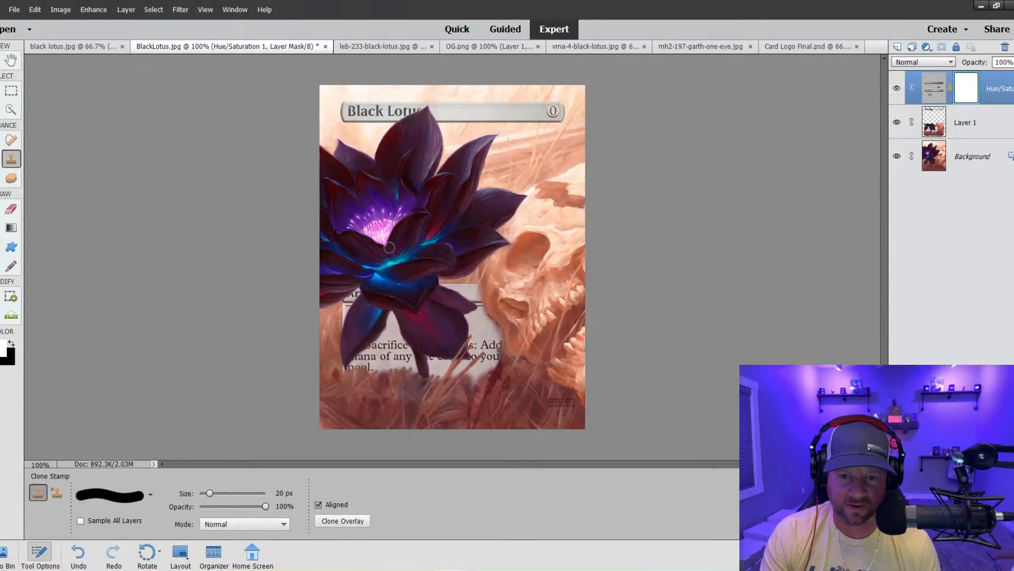
pyautogui.click(91, 51)
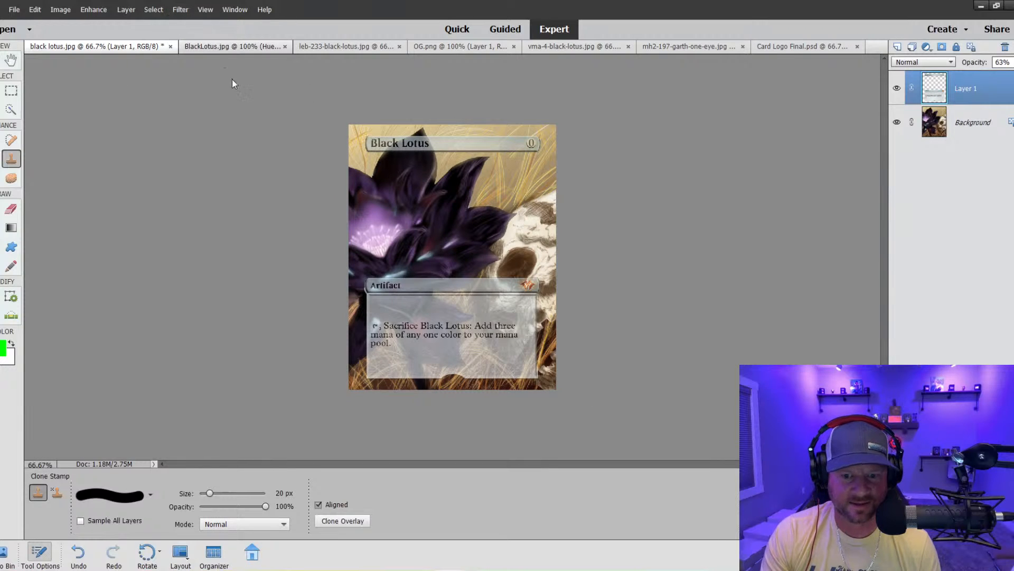
pyautogui.click(221, 50)
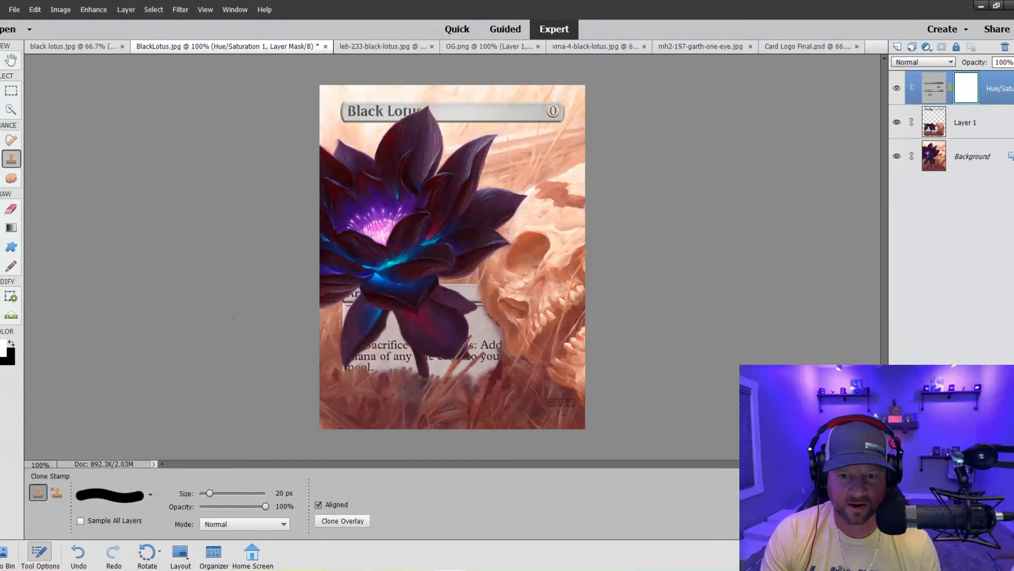
pyautogui.click(74, 46)
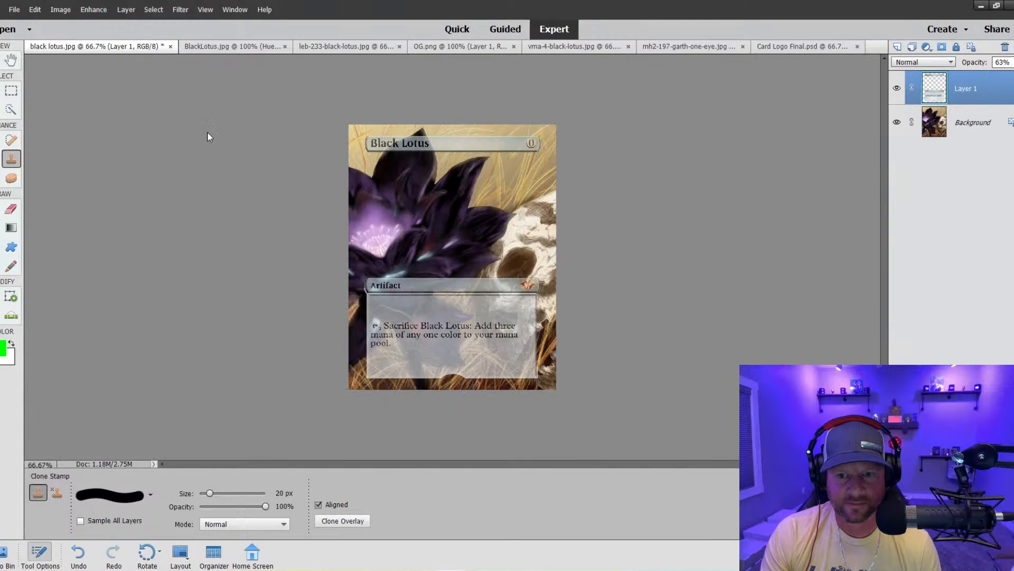